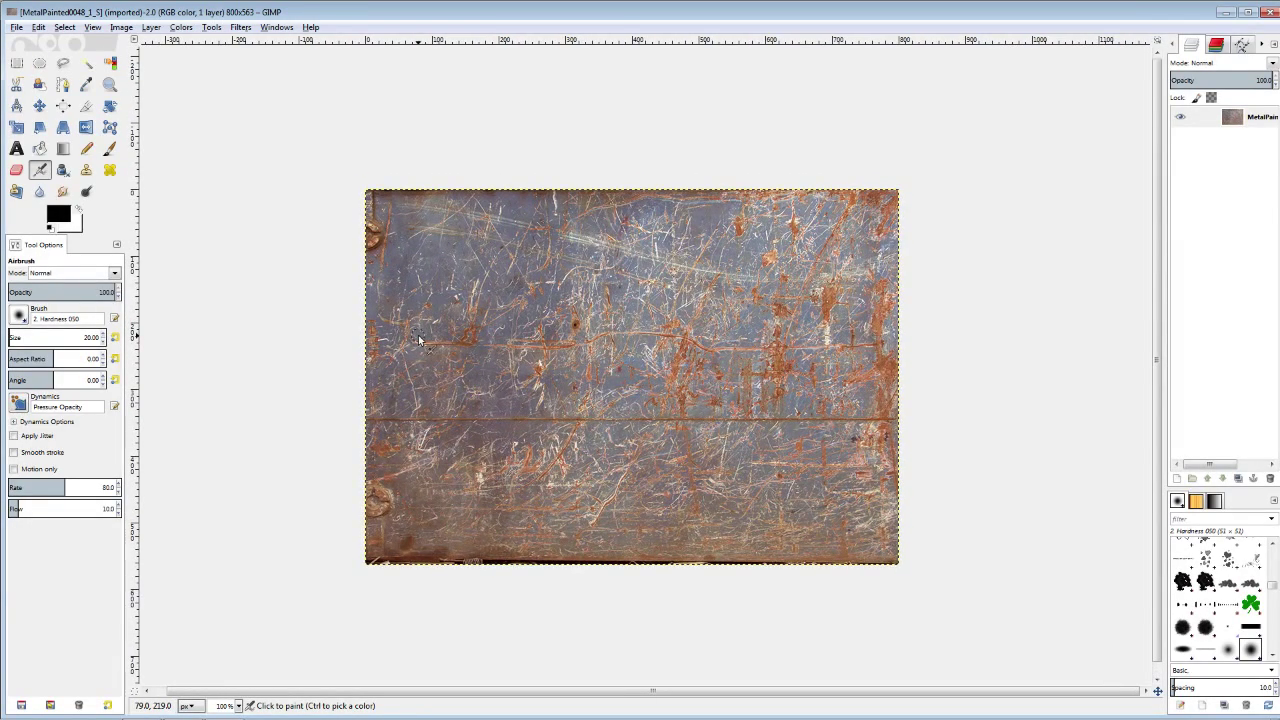
Zoom and pan around the rusty metal texture to inspect it at 100%.
key("plus")
key("minus")
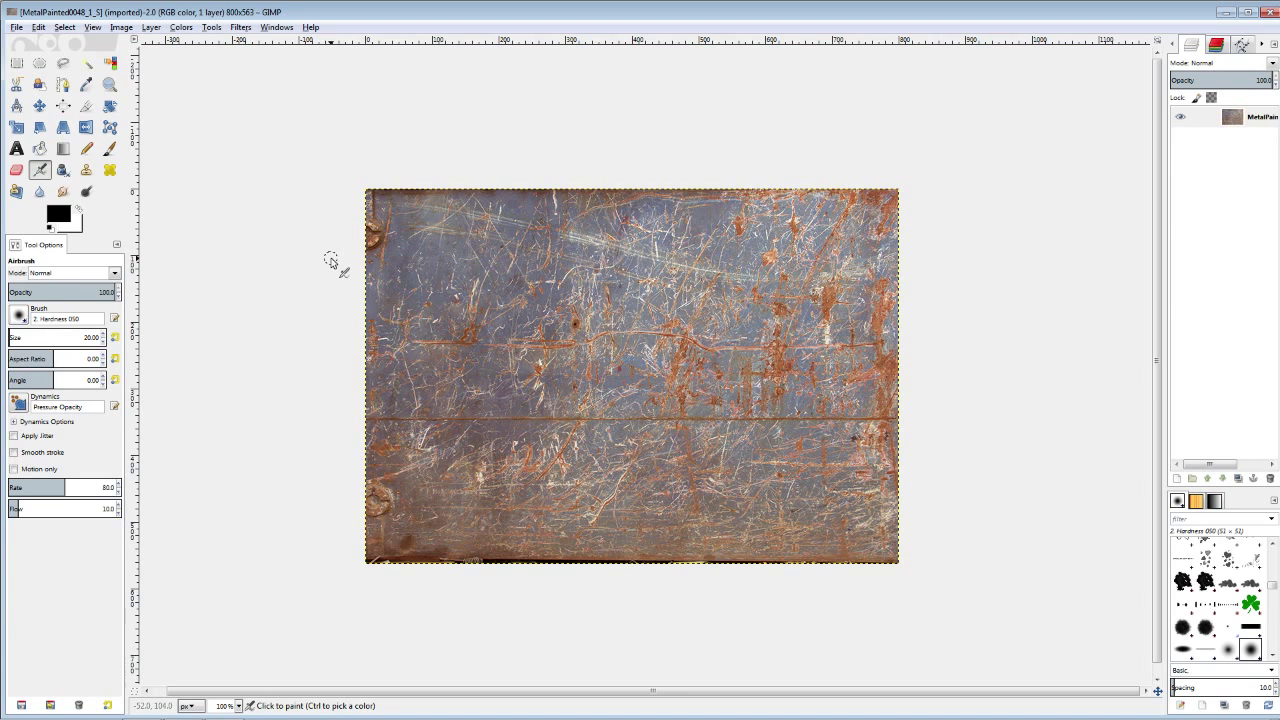
scroll(375, 259, "right", 1)
scroll(375, 259, "up", 1)
scroll(375, 259, "right", 1)
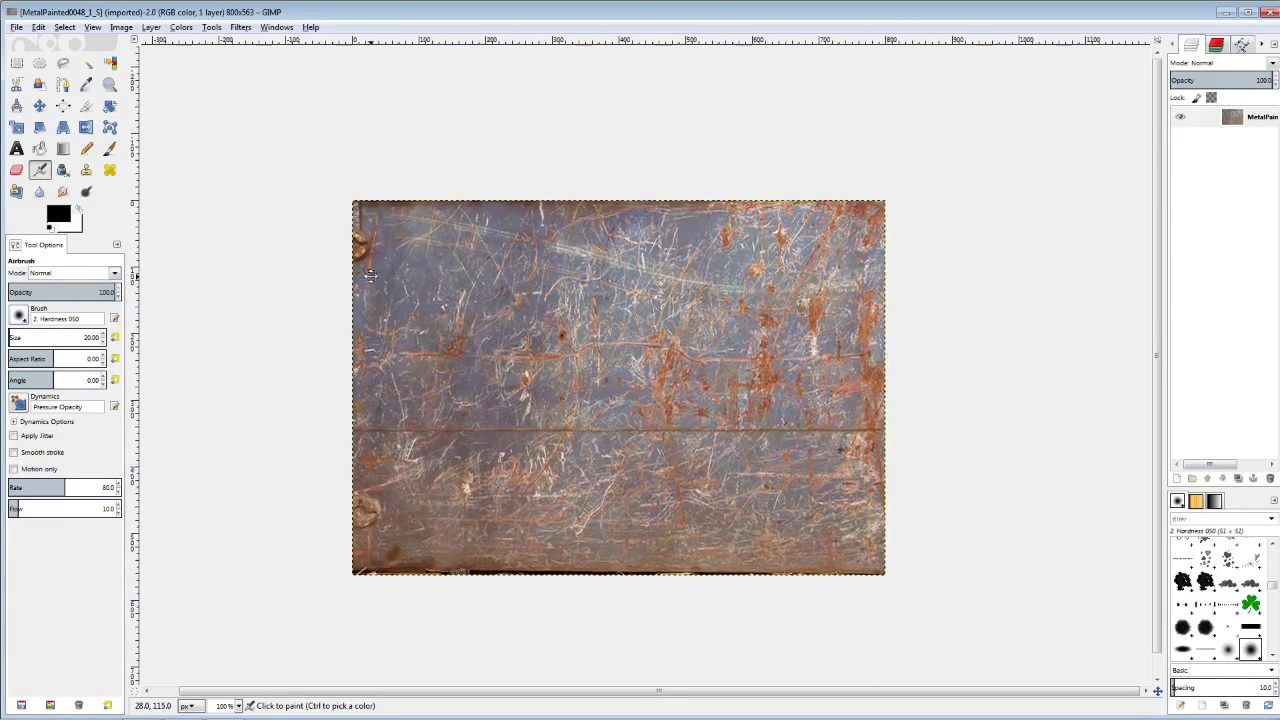
scroll(370, 270, "down", 1)
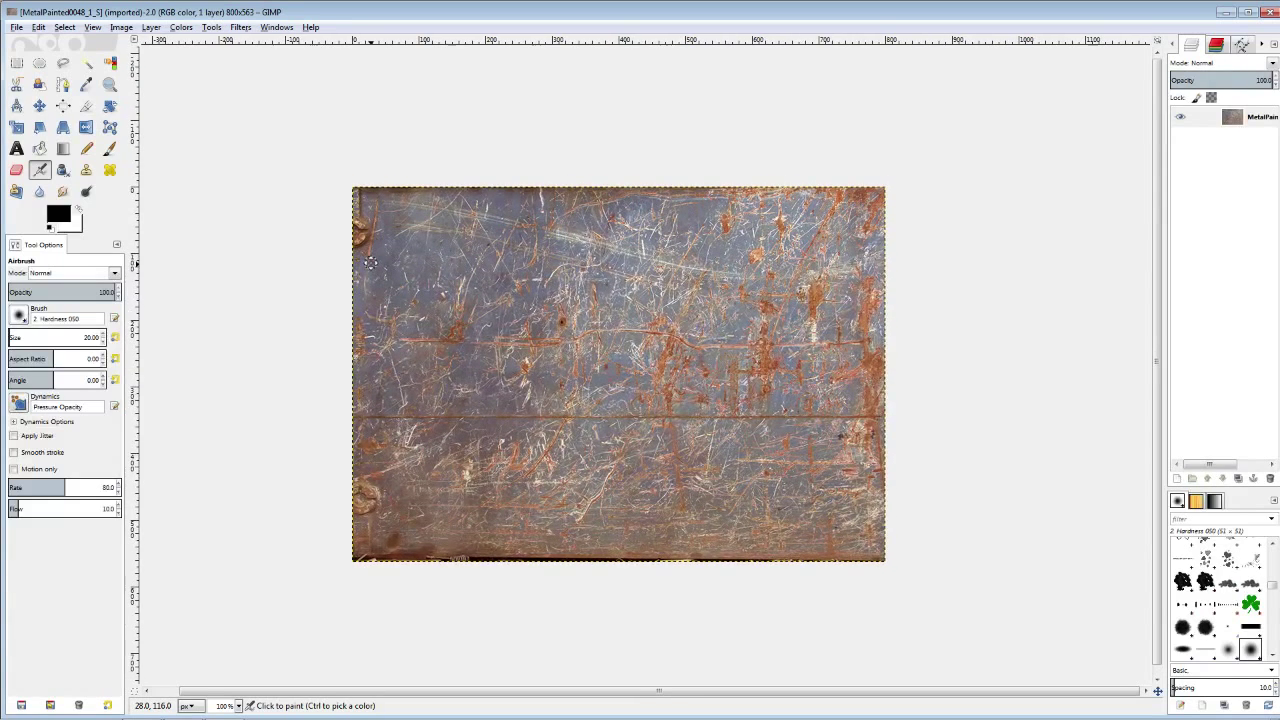
scroll(370, 262, "up", 1)
scroll(370, 262, "left", 1)
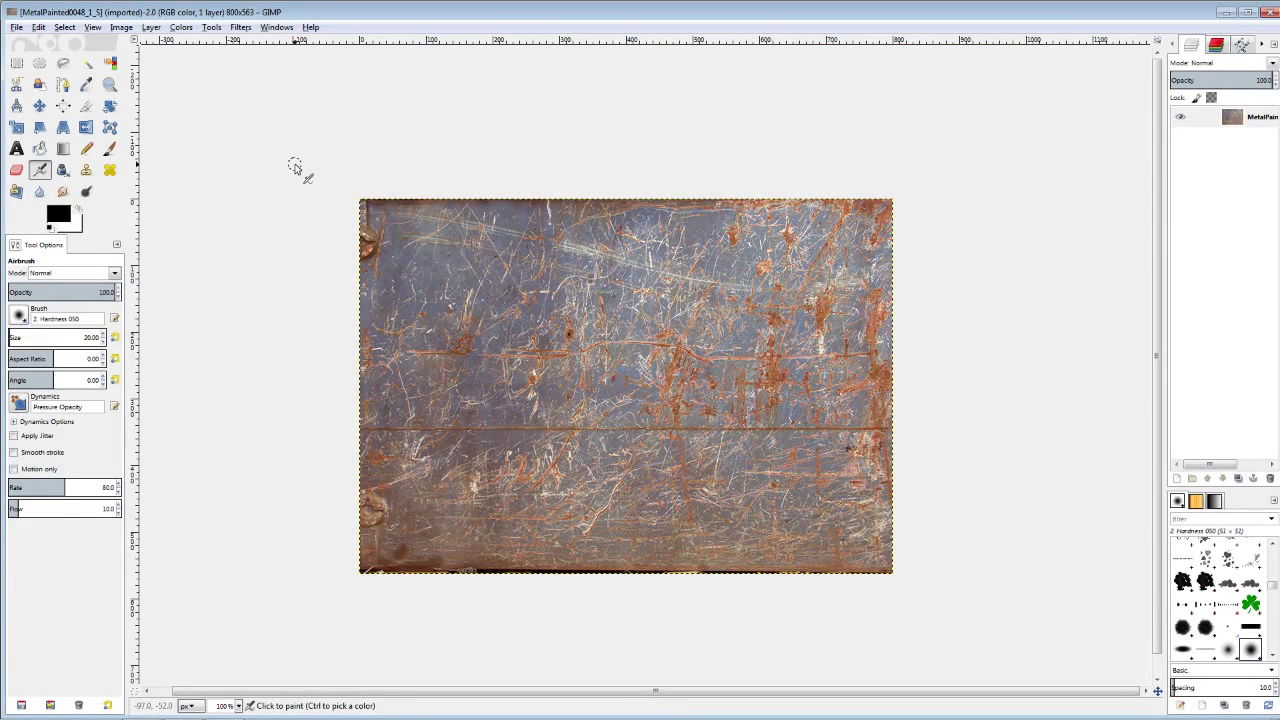
left_click_drag(351, 237, 345, 225)
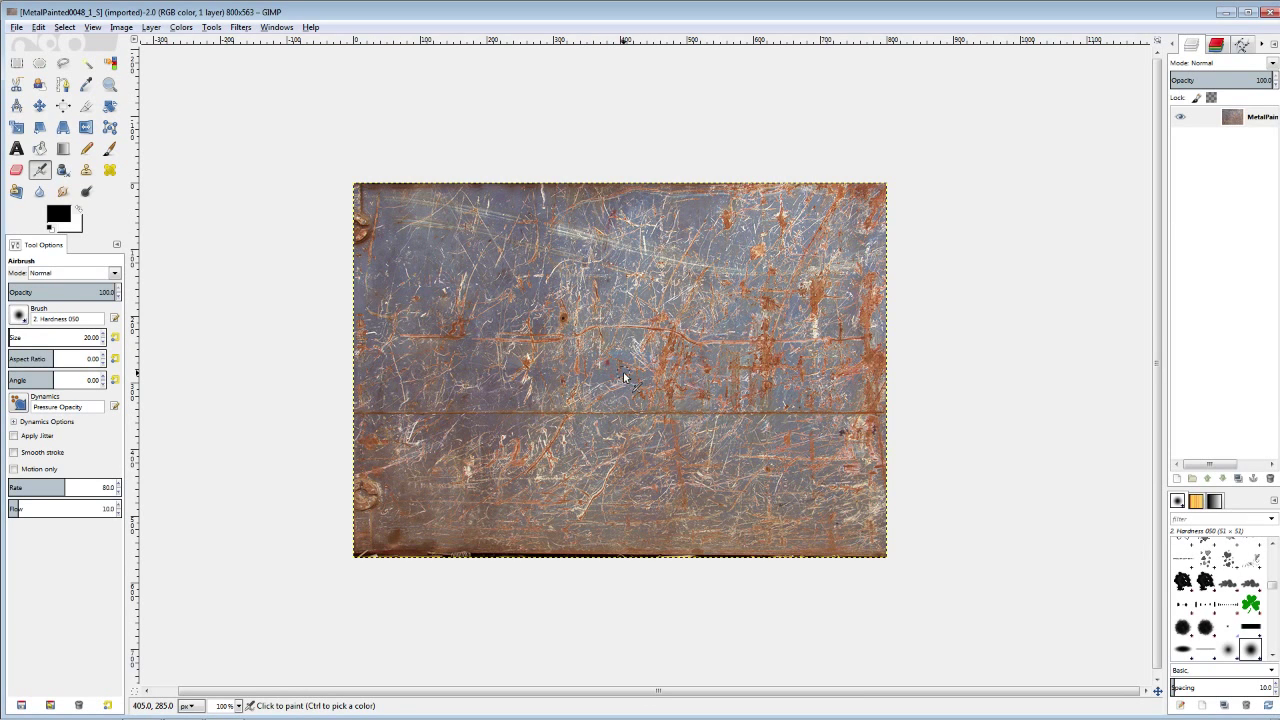
scroll(626, 345, "up", 1)
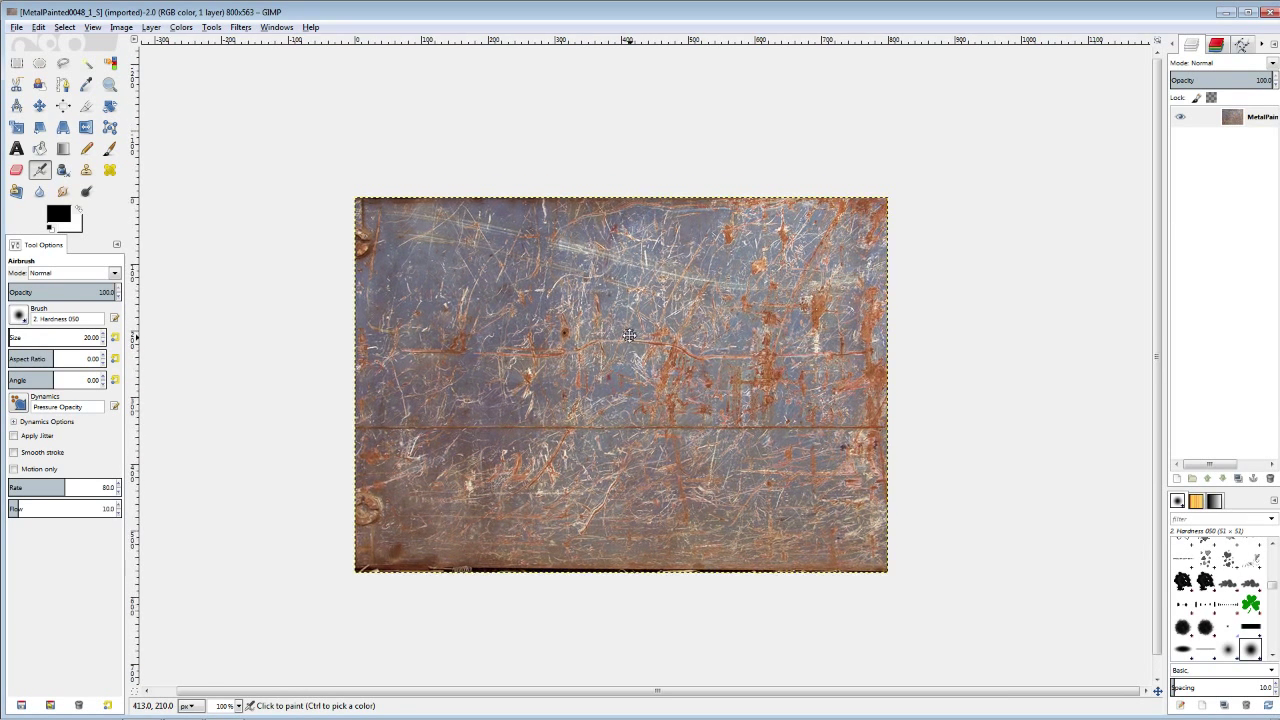
mouse_move(629, 335)
left_mouse_down()
mouse_move(594, 355)
mouse_move(628, 346)
mouse_move(621, 327)
mouse_move(627, 338)
left_mouse_up()
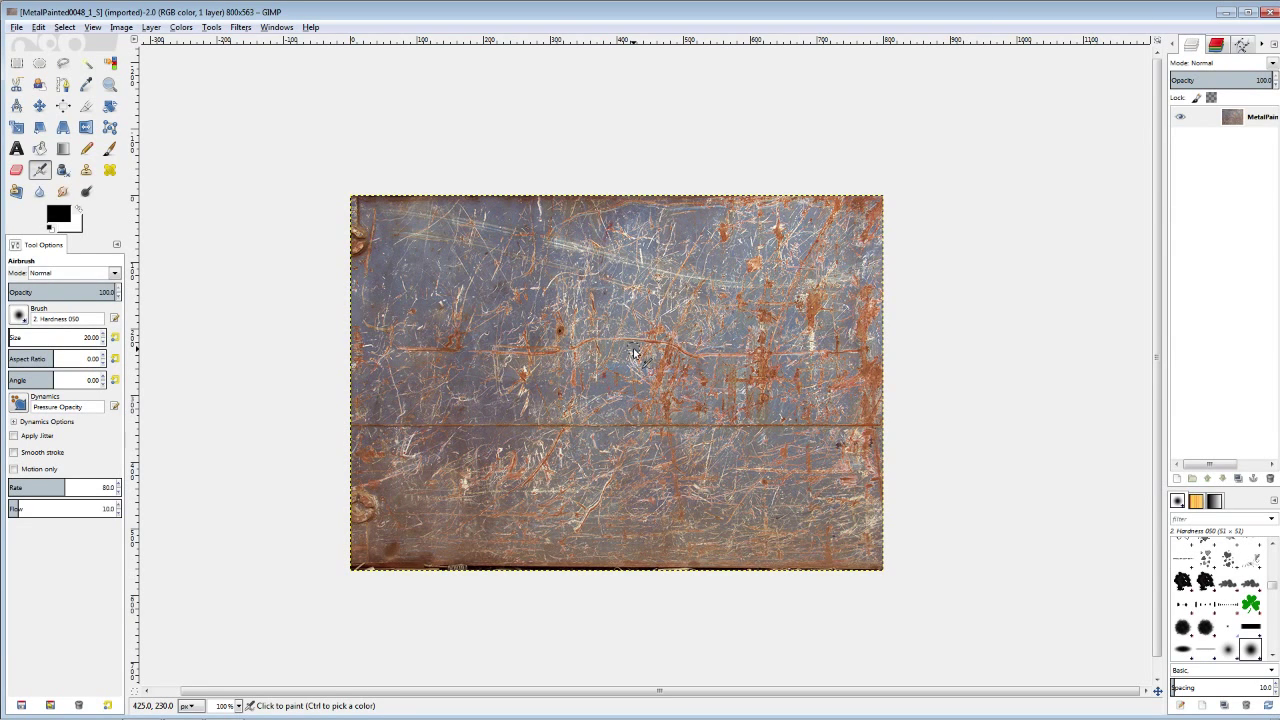
scroll(634, 340, "down", 1)
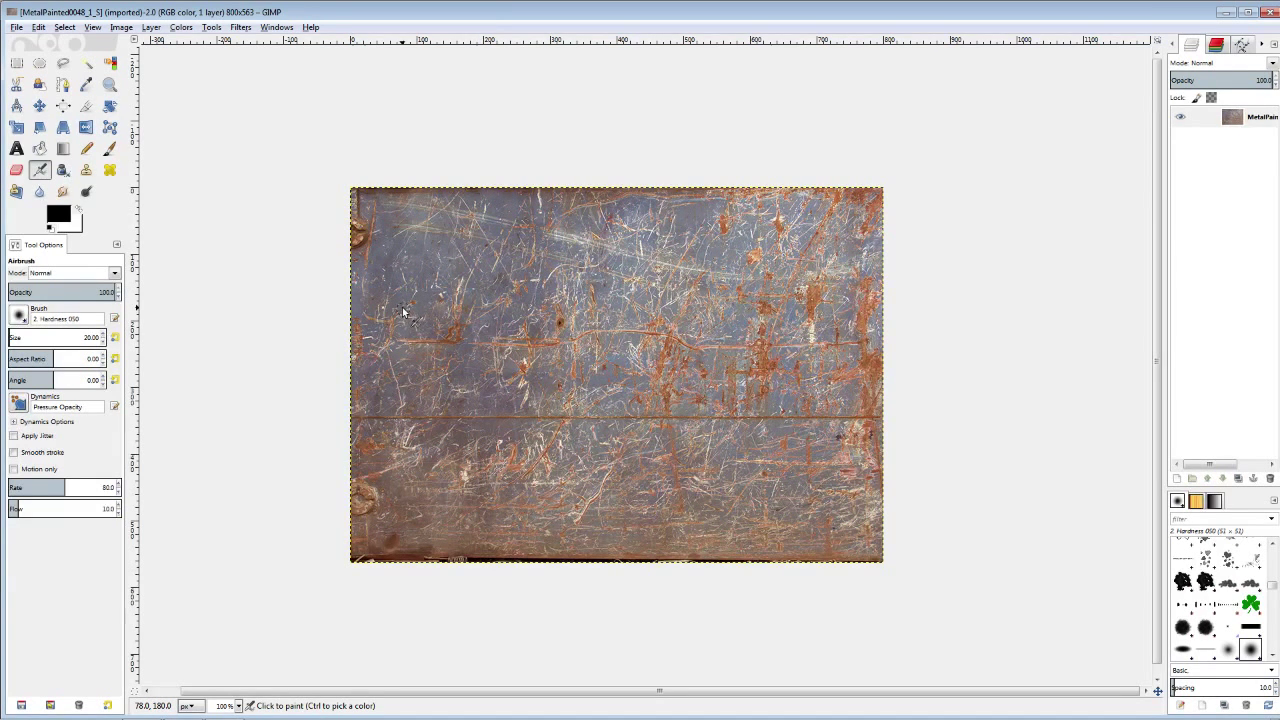
mouse_move(397, 305)
left_mouse_down()
mouse_move(422, 330)
mouse_move(409, 304)
mouse_move(419, 308)
left_mouse_up()
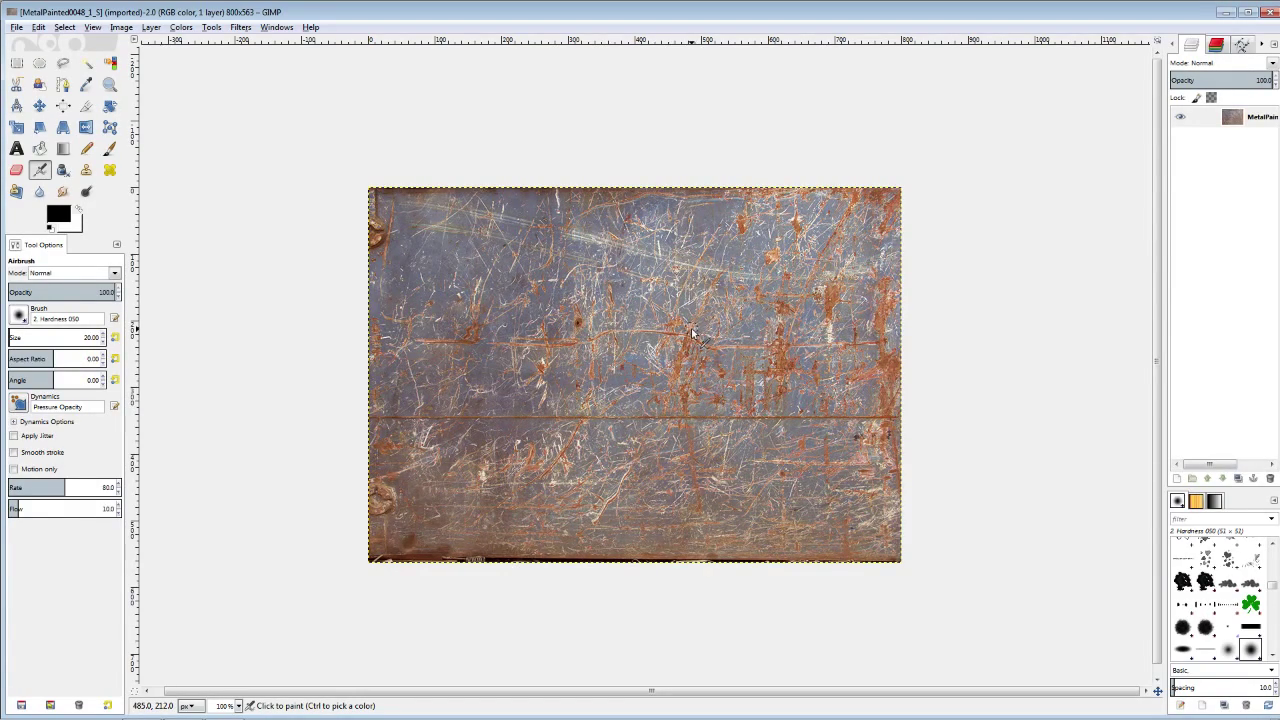
key("1")
scroll(692, 333, "up", 2)
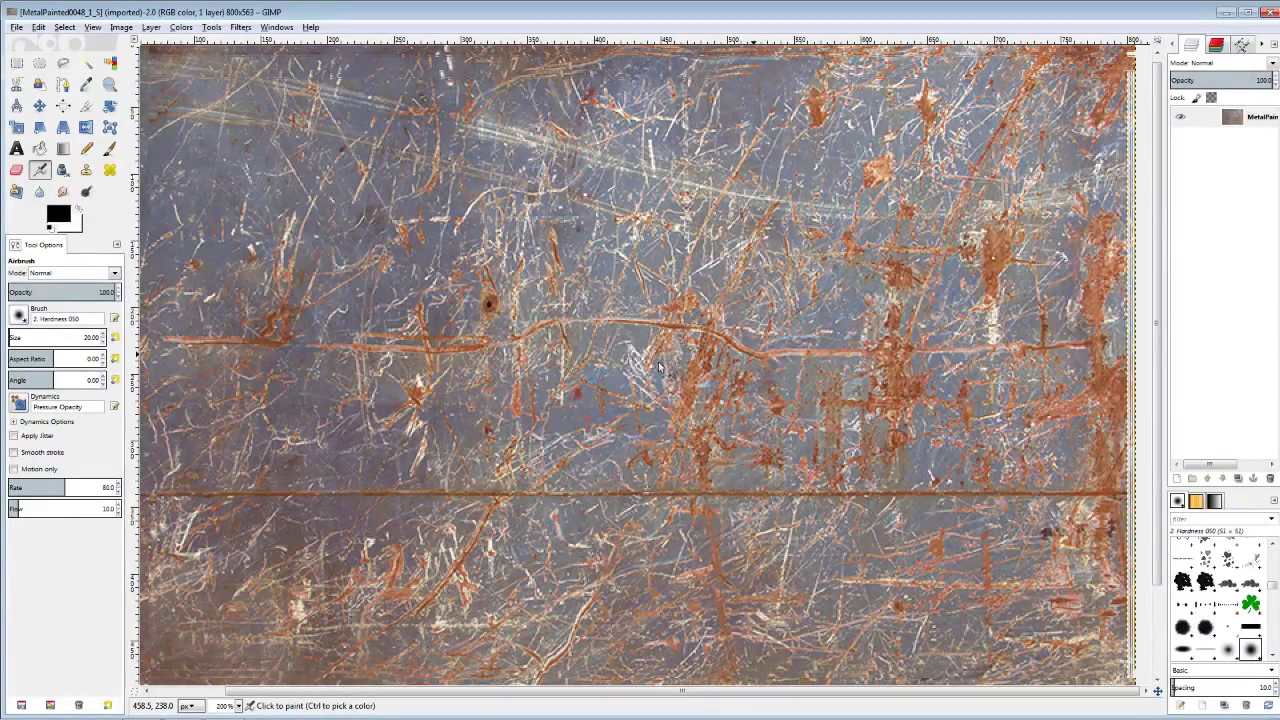
key("minus")
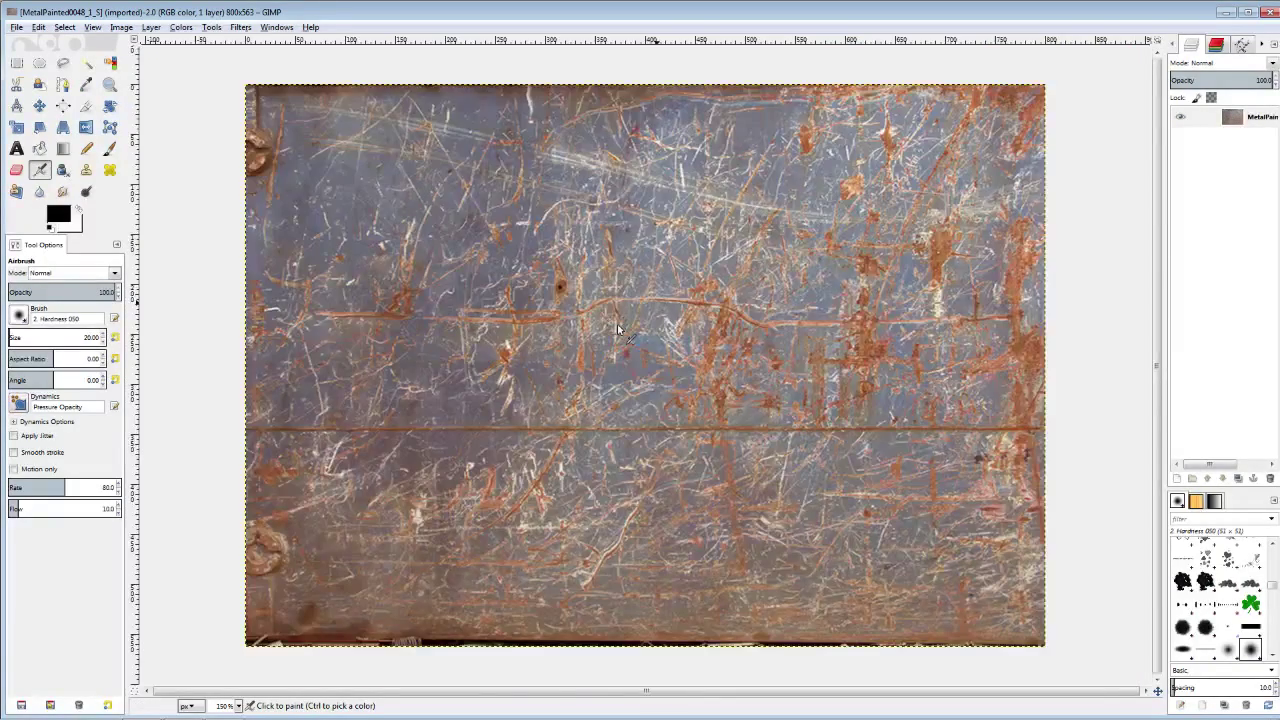
key("minus")
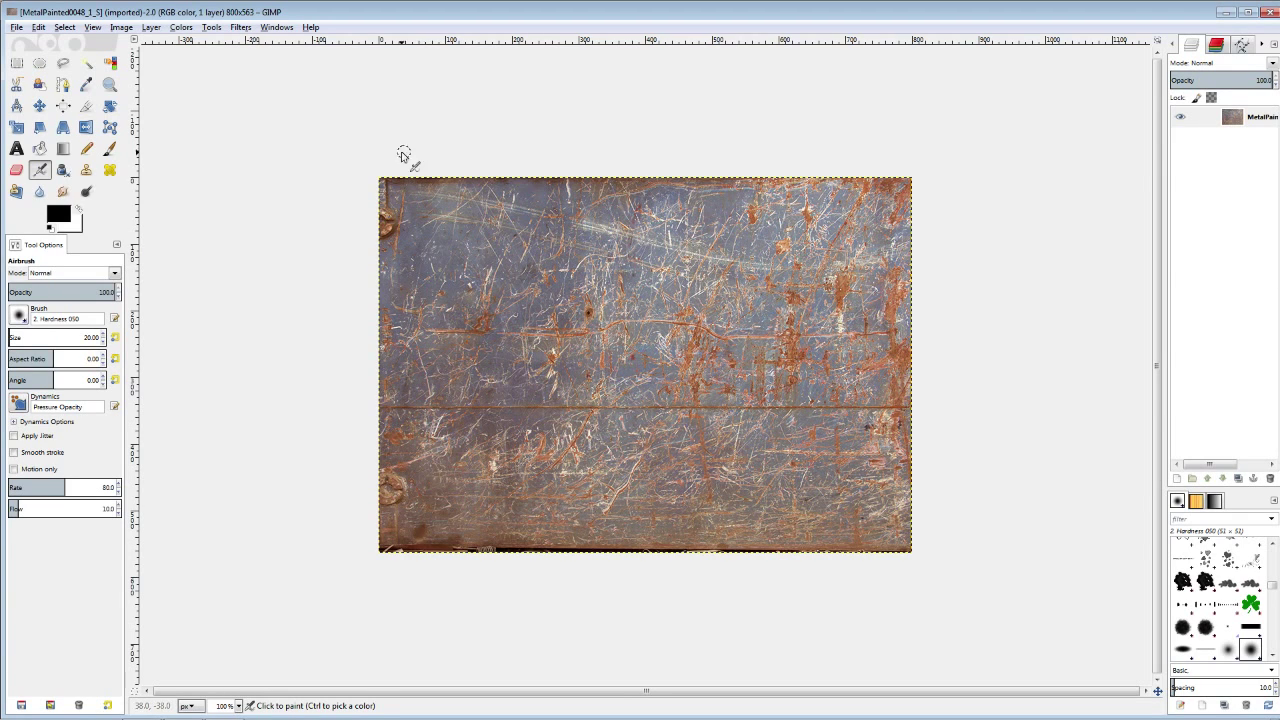
Desaturate the texture to greyscale using Luminosity mode.
left_click(181, 27)
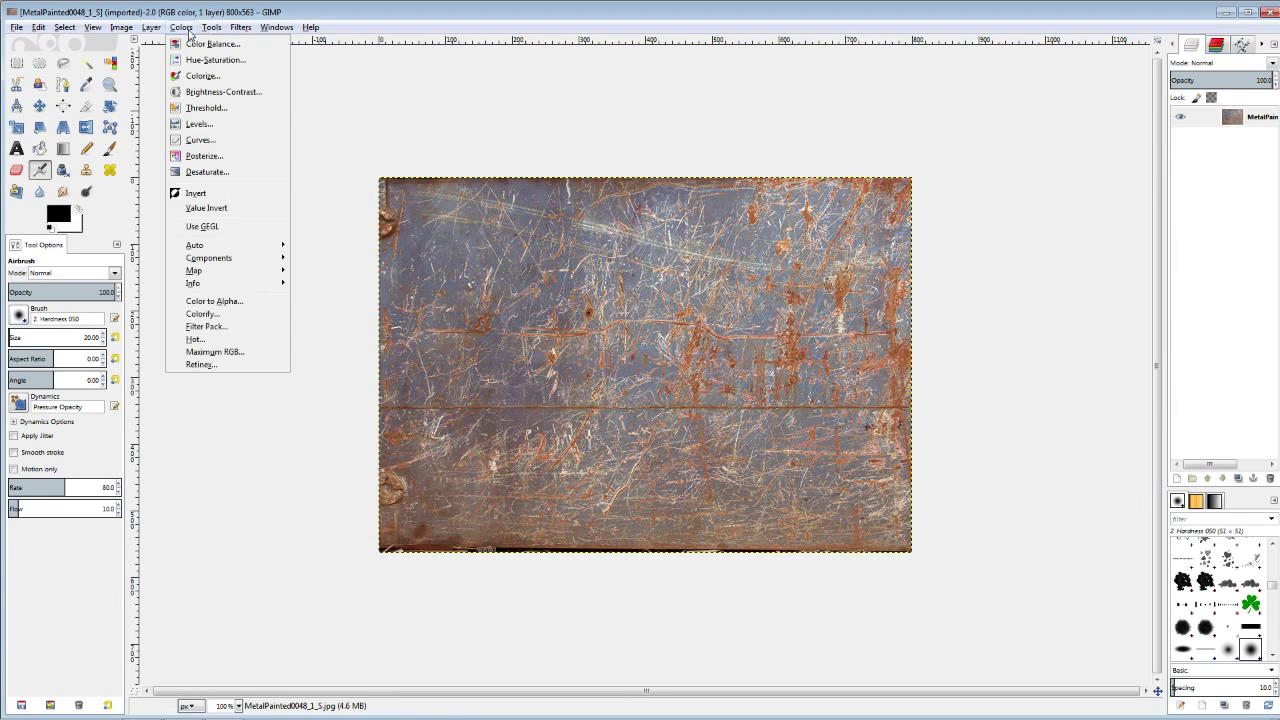
left_click(205, 175)
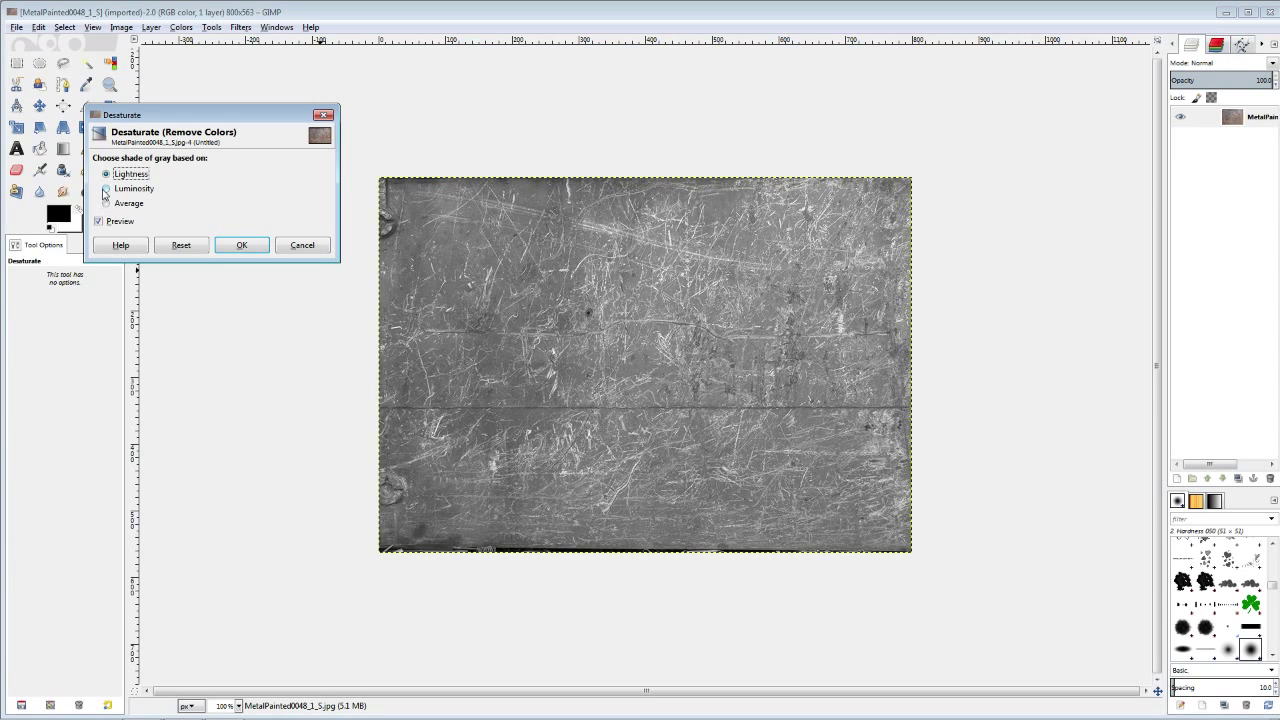
left_click(106, 189)
left_click(108, 203)
left_click(107, 190)
left_click(243, 246)
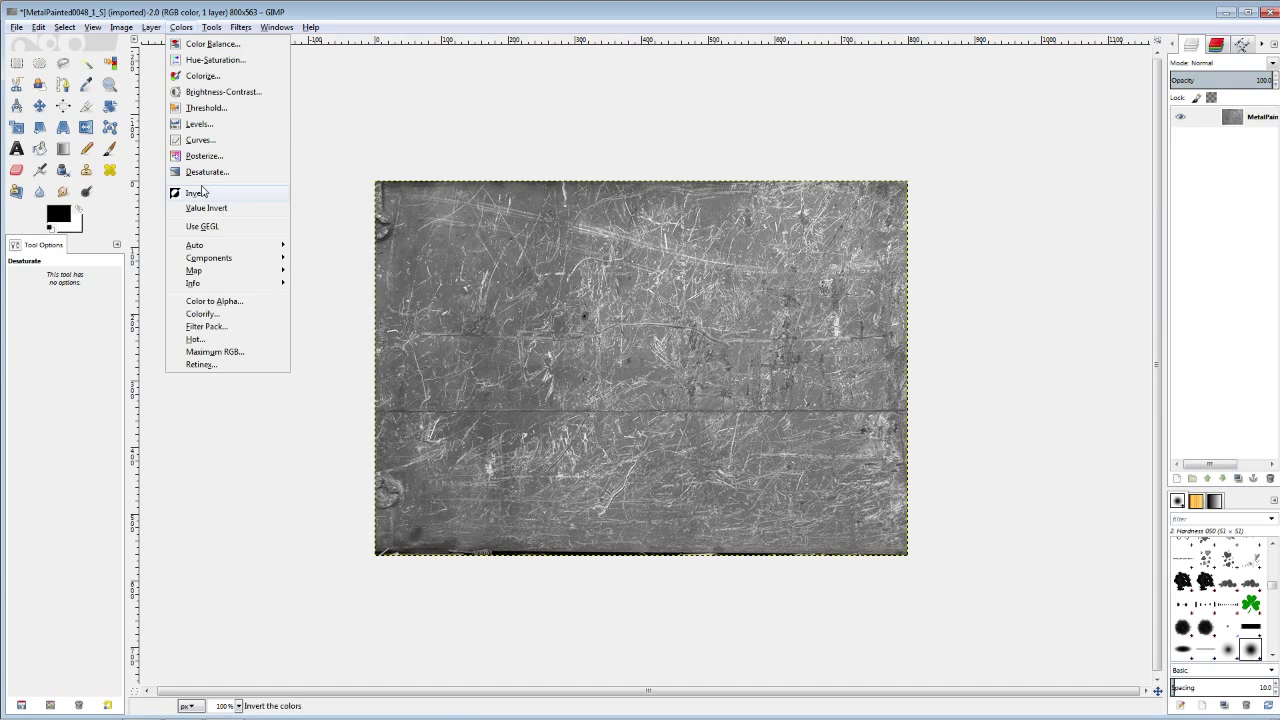
Invert the colours of the greyscale metal texture.
left_click(196, 193)
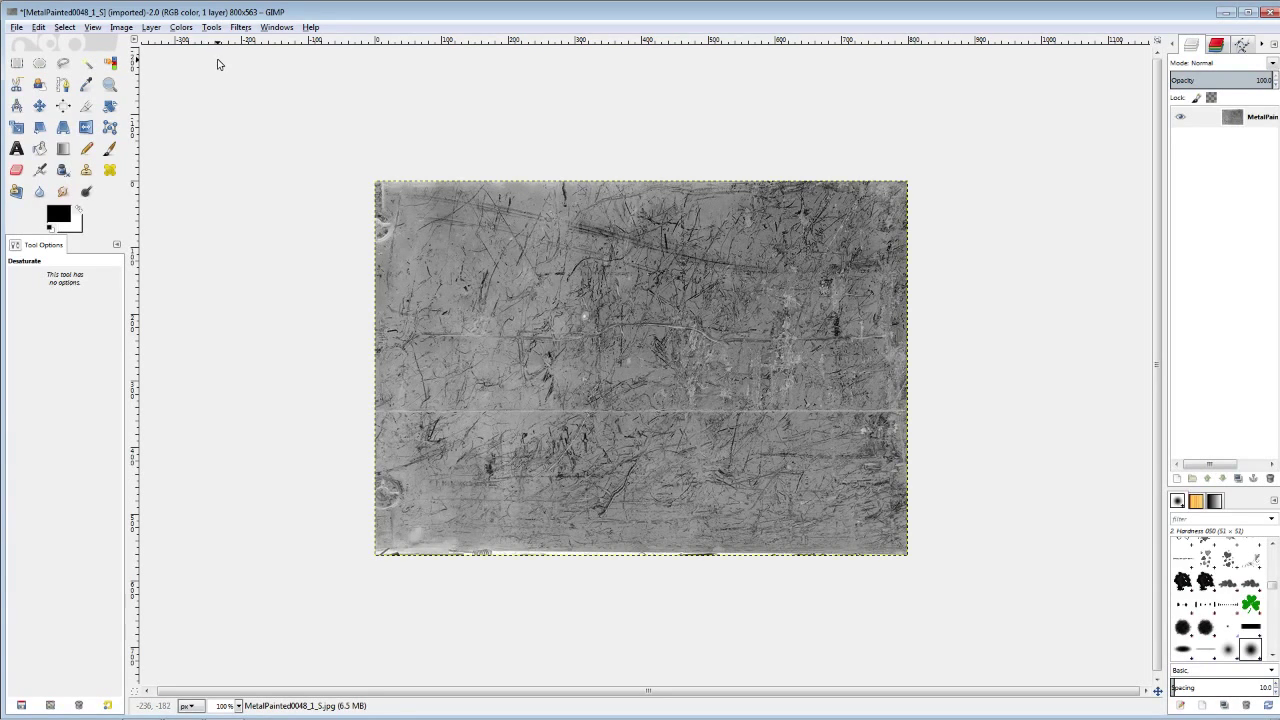
Apply Levels with input black about 78, gamma 6.35 and white 102.
left_click(179, 28)
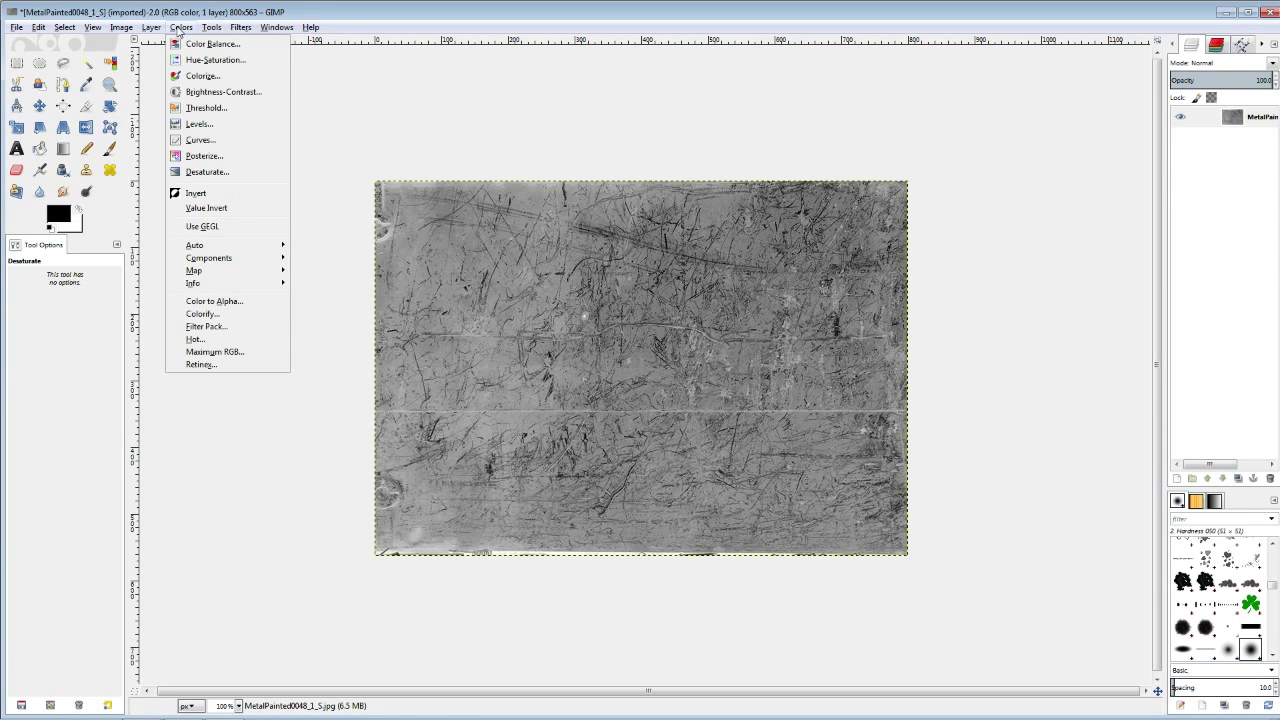
left_click(207, 129)
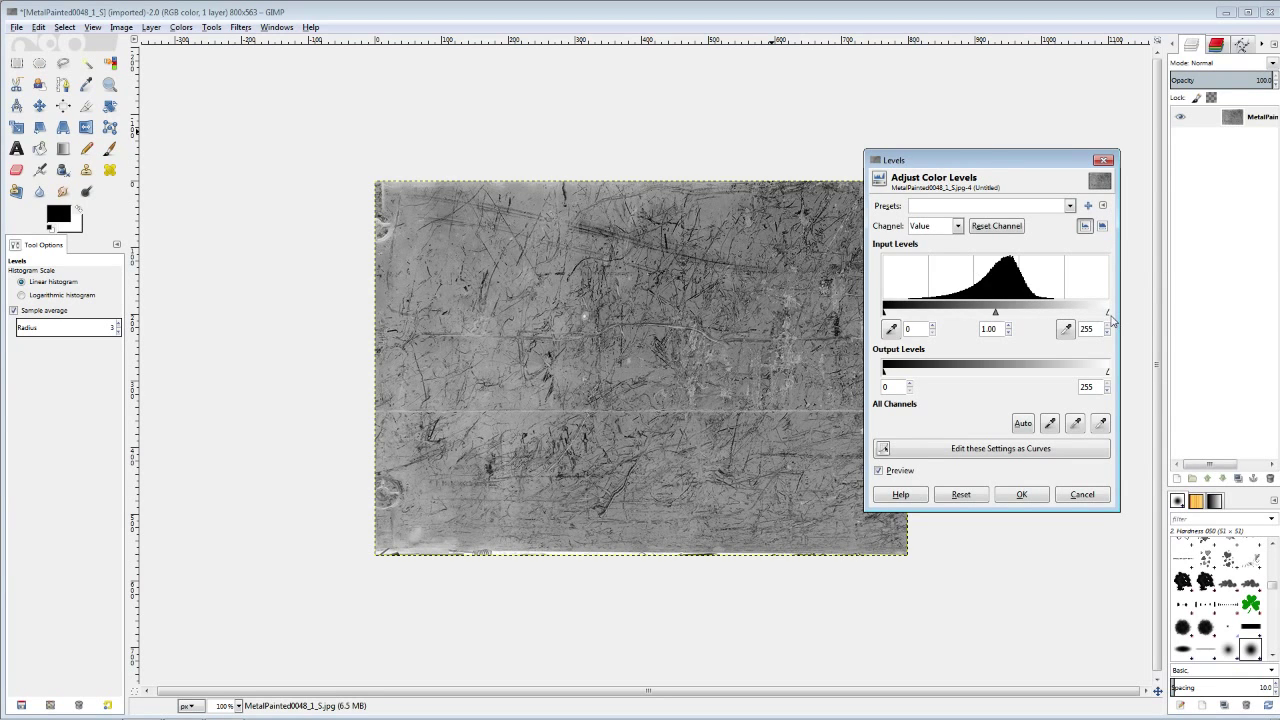
left_click_drag(1108, 314, 1022, 313)
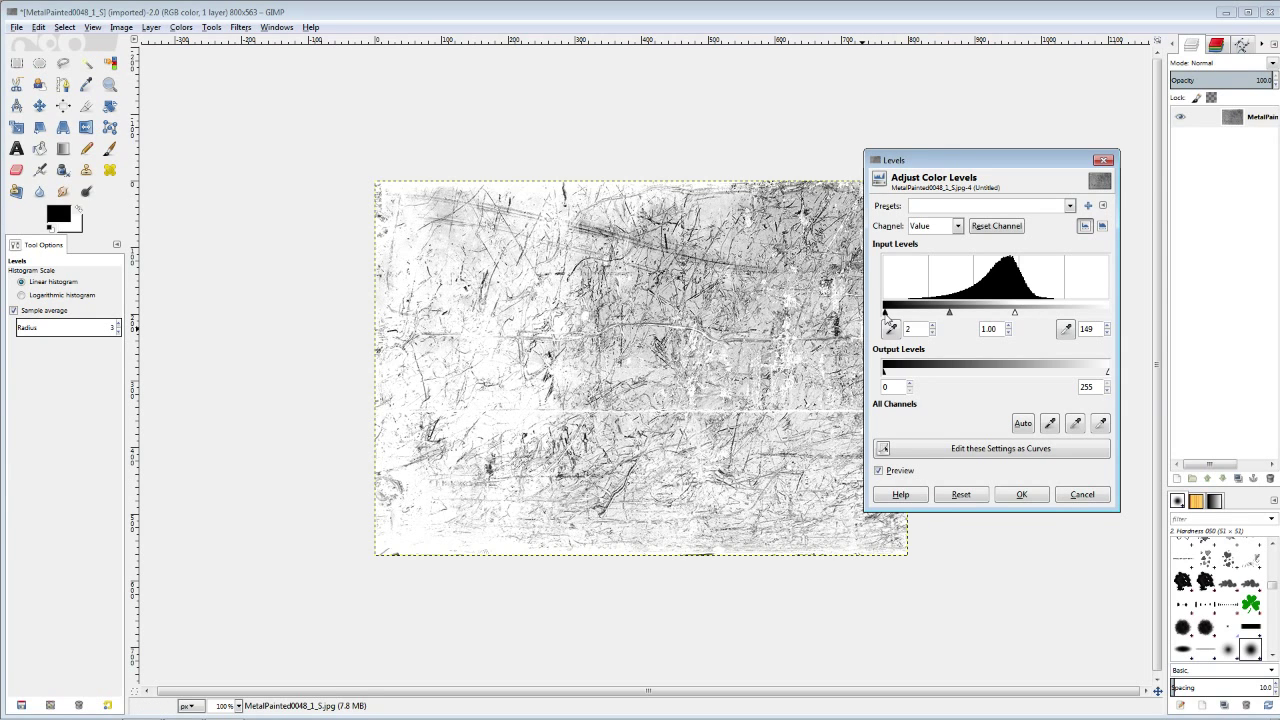
left_click_drag(886, 314, 937, 316)
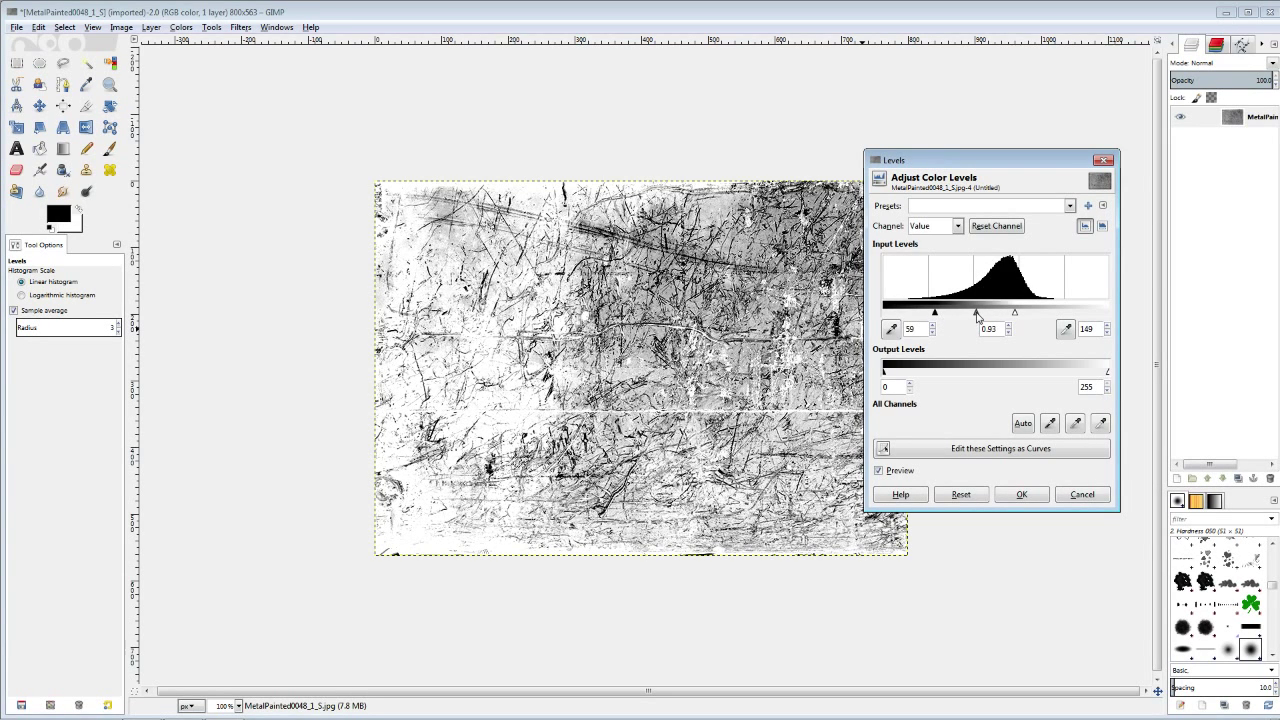
left_click_drag(978, 316, 937, 316)
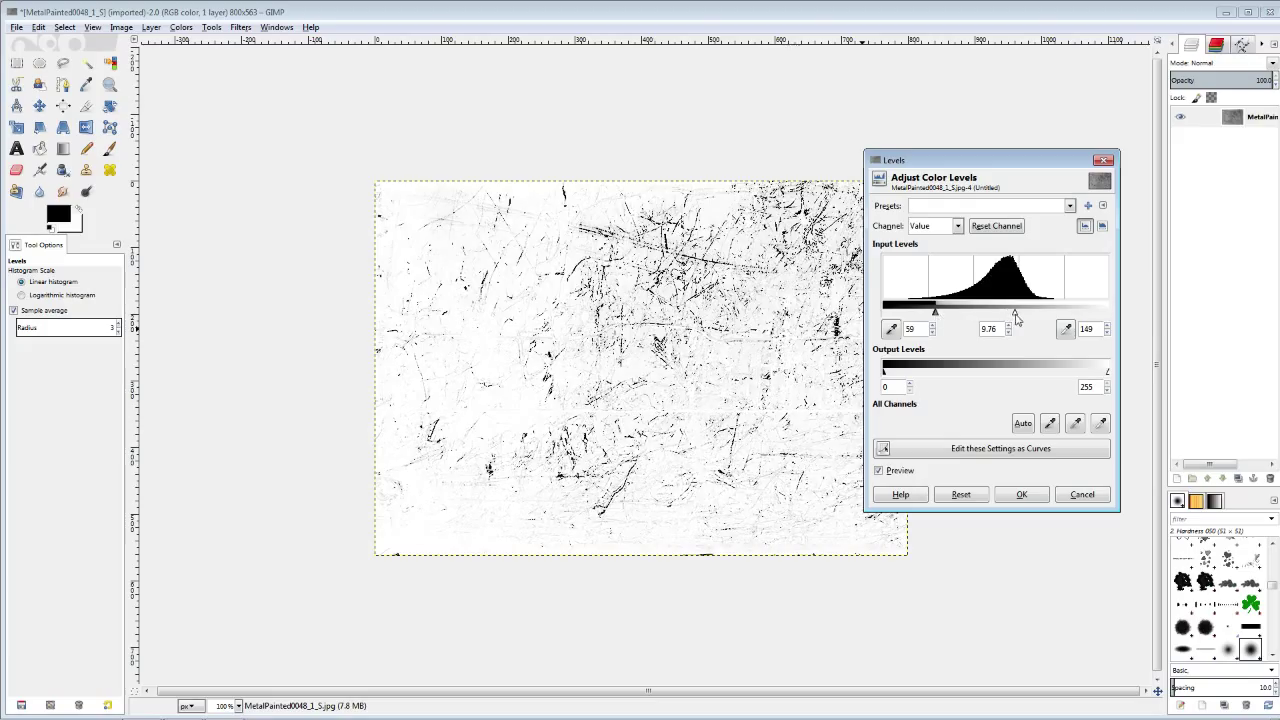
left_click_drag(1015, 318, 973, 318)
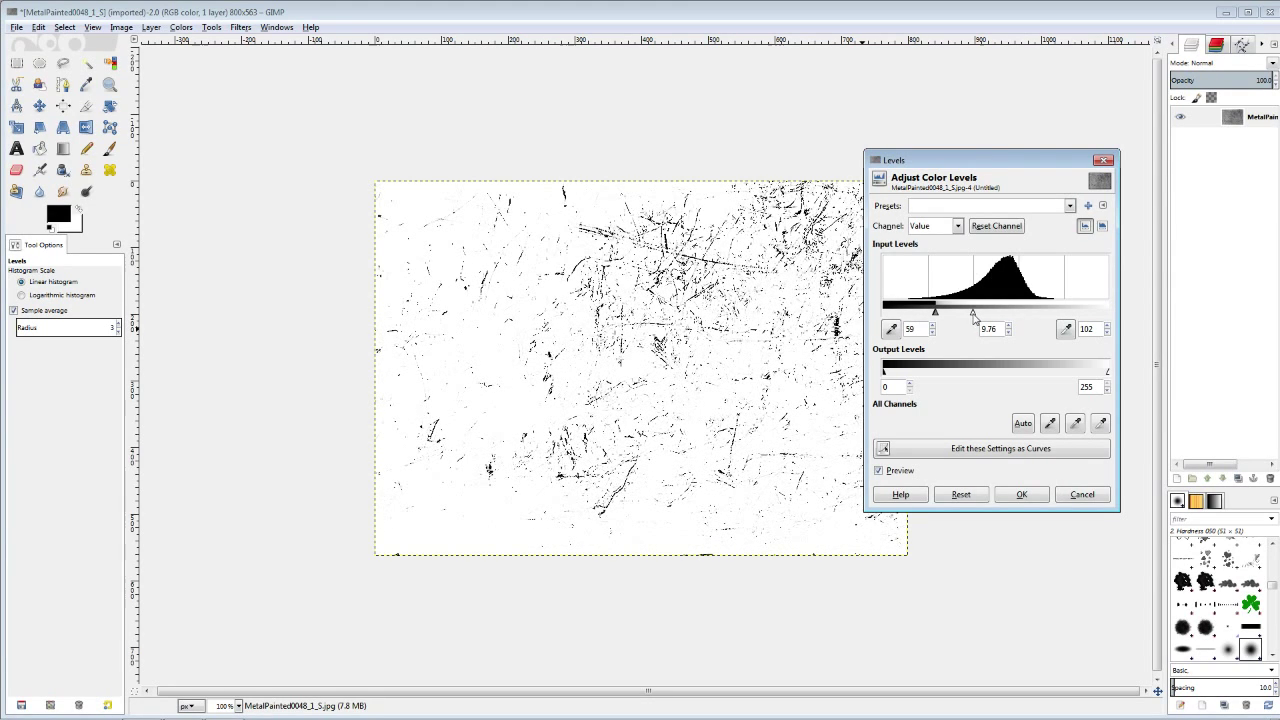
left_click_drag(935, 316, 950, 316)
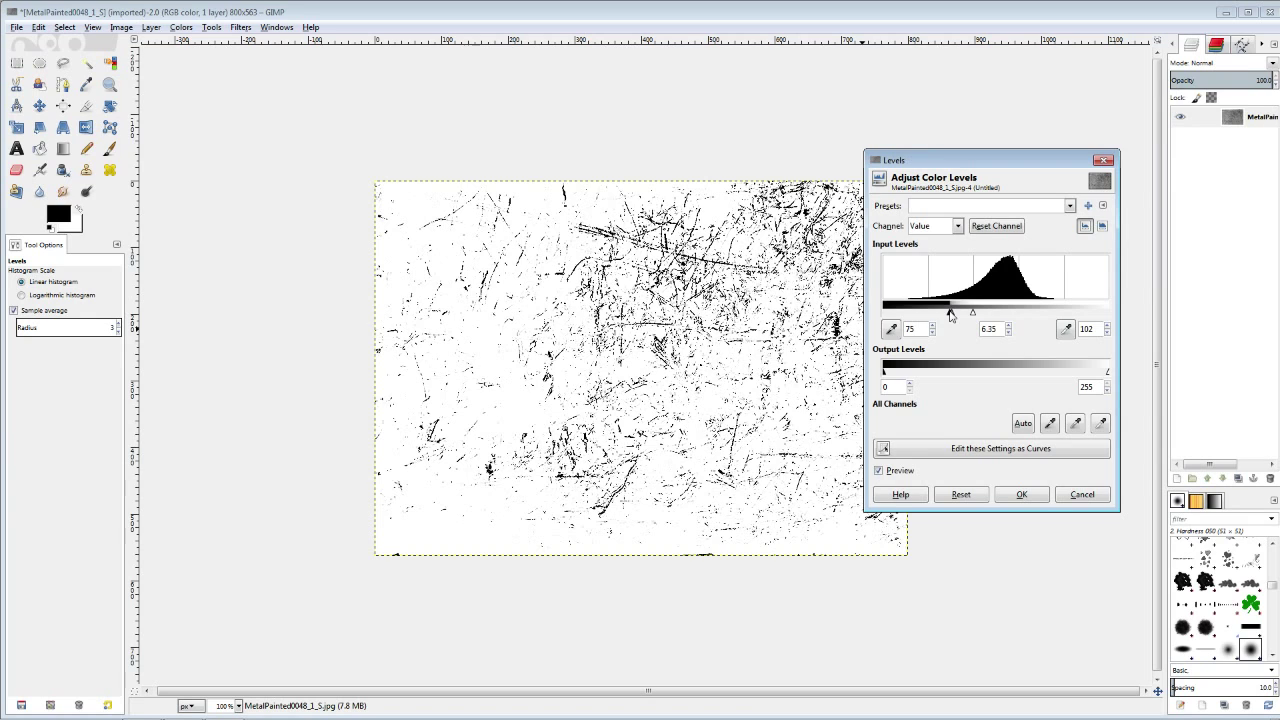
left_click_drag(950, 315, 953, 316)
left_click(1022, 494)
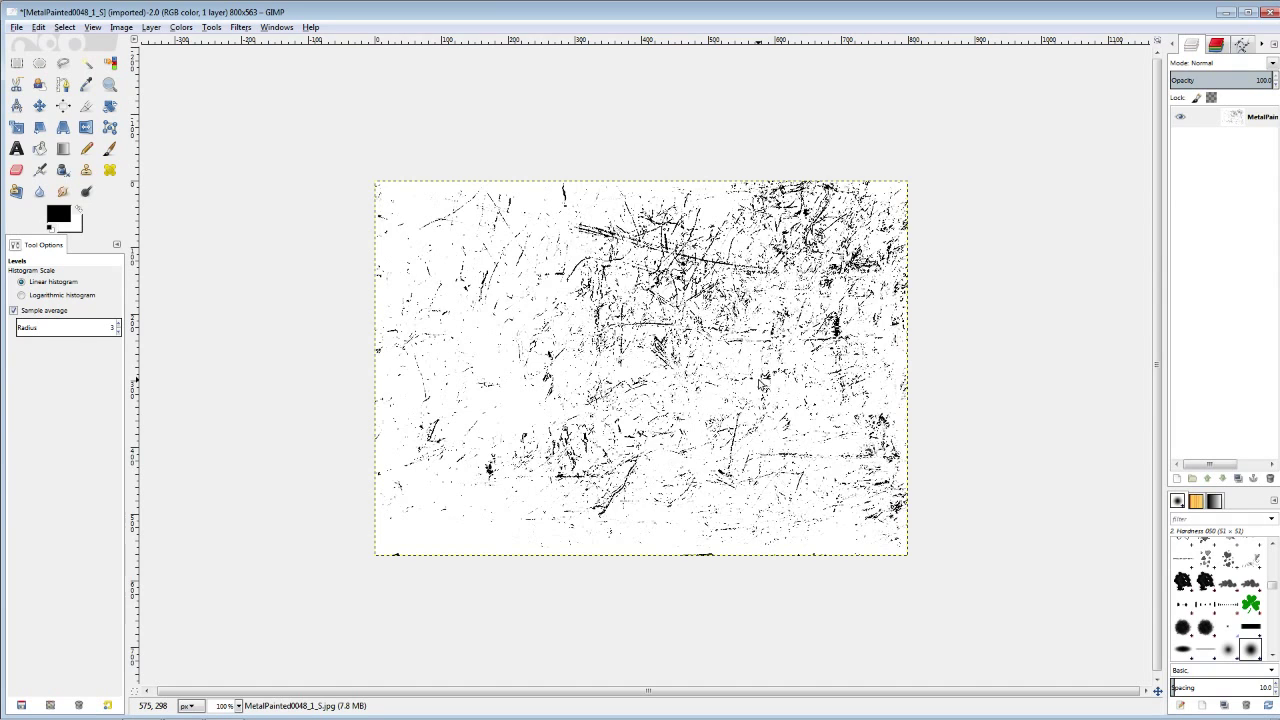
Zoom in and back out to 100% to inspect the high-contrast scratches.
key("plus")
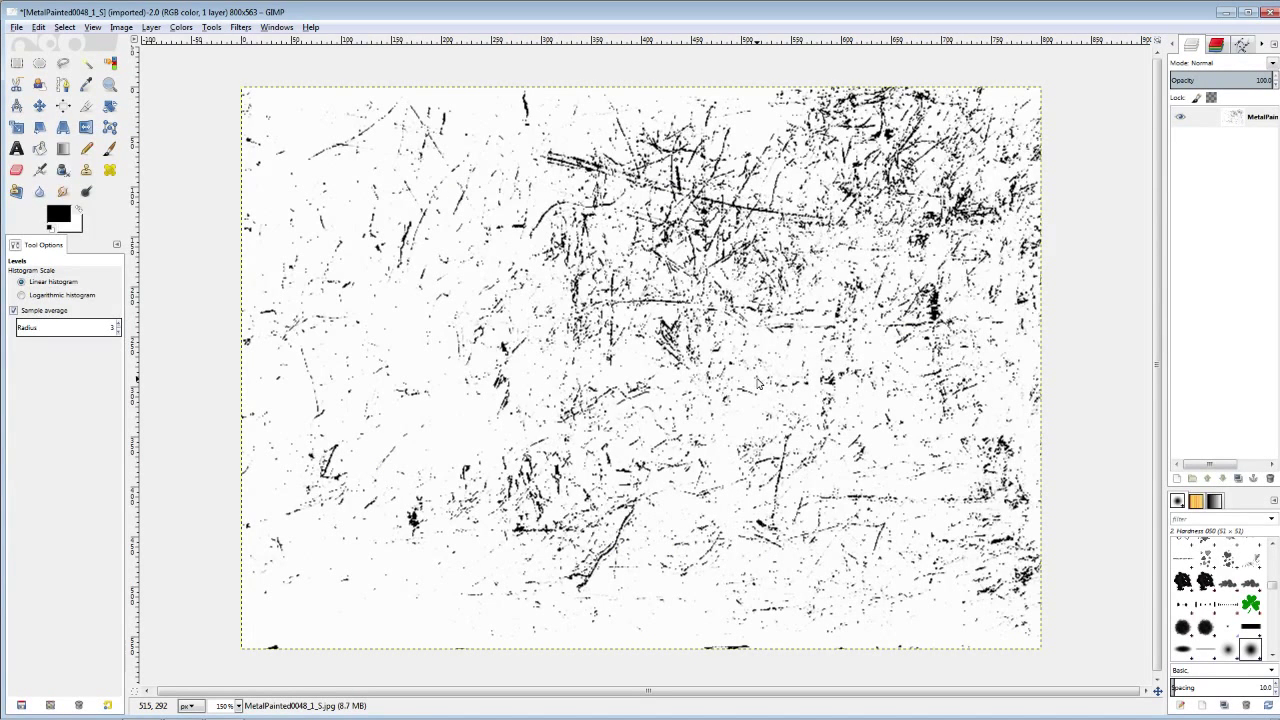
key("minus")
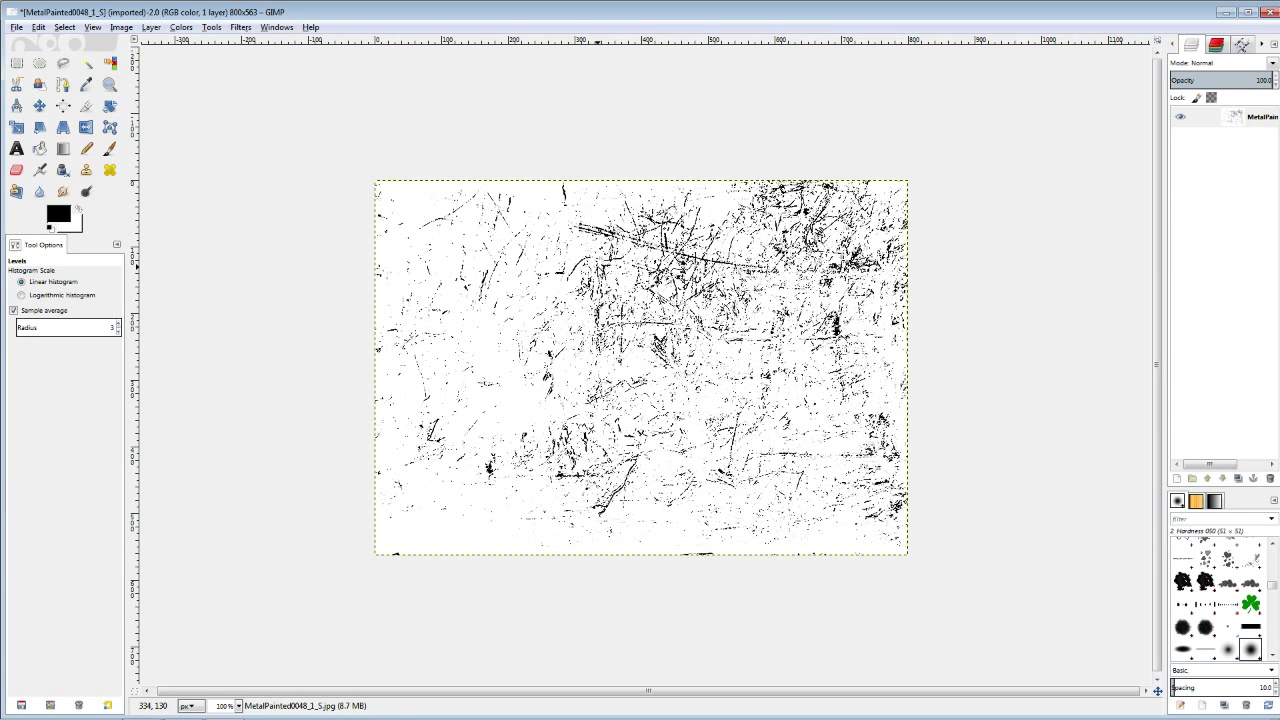
key("plus")
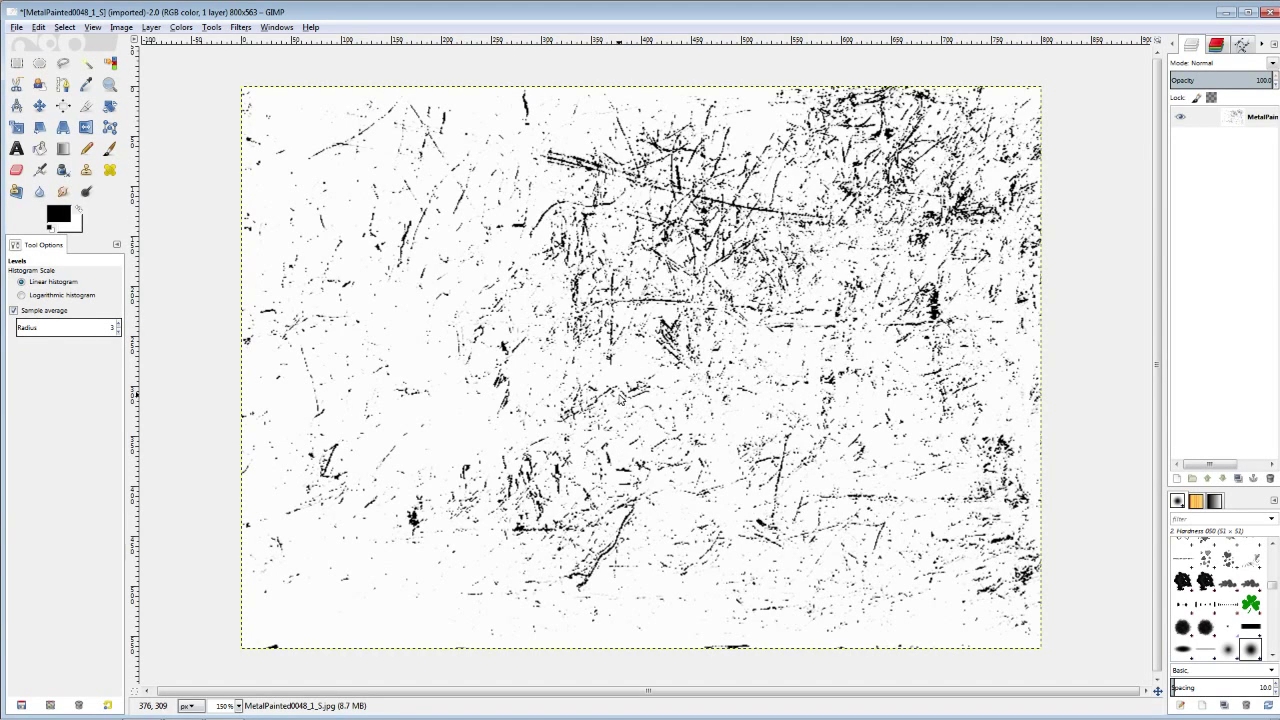
key("minus")
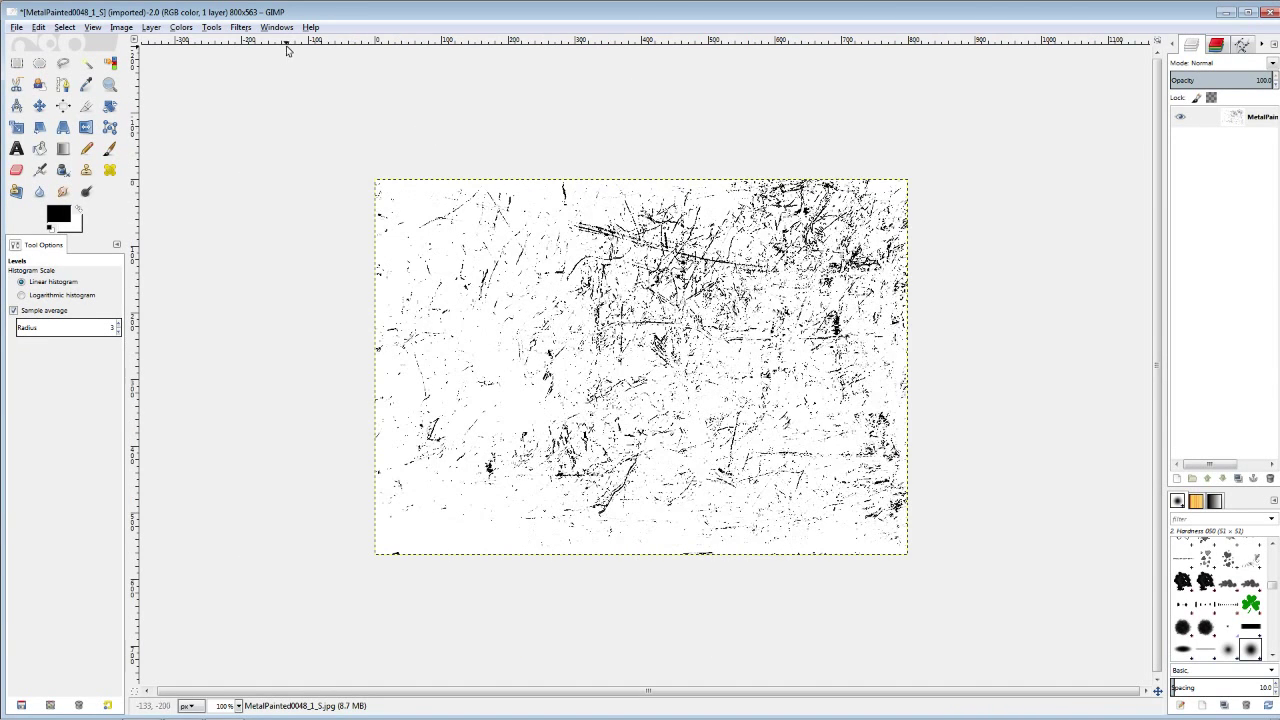
Apply a Gaussian Blur with radius 2.0 to the scratch texture.
left_click(242, 28)
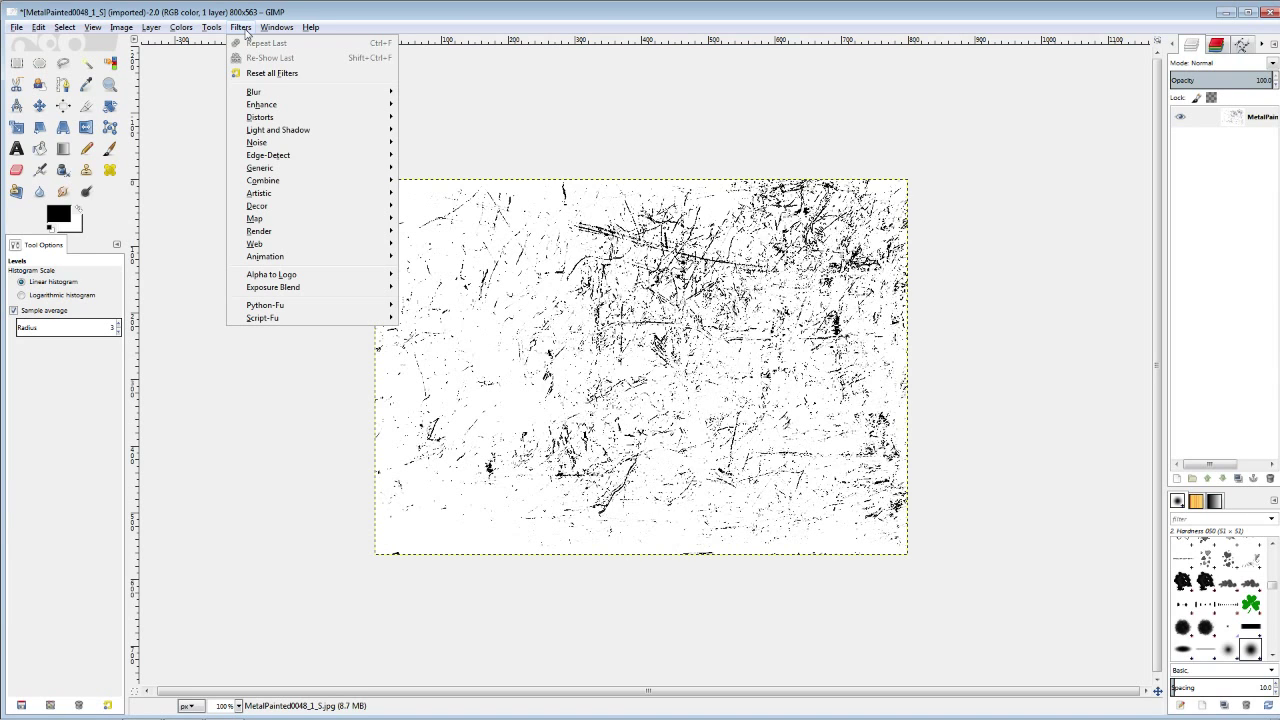
mouse_move(266, 94)
left_click(438, 104)
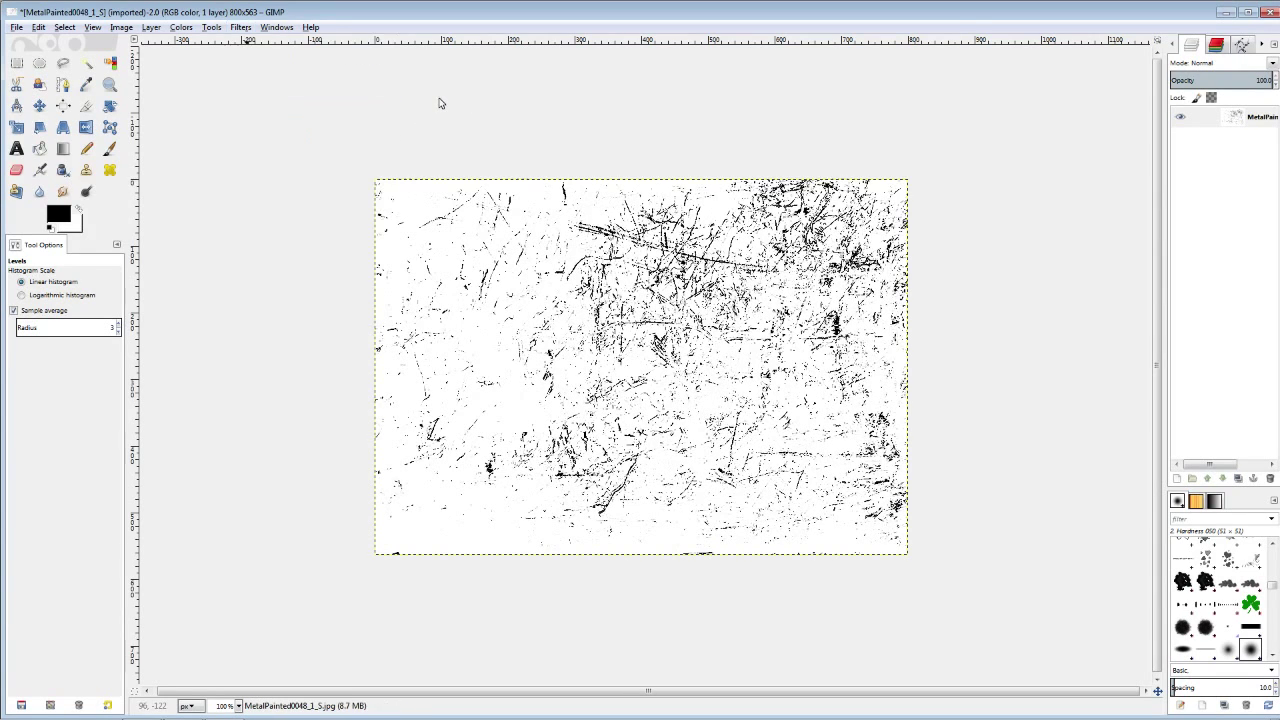
left_click(117, 248)
left_click(117, 248)
left_click(117, 248)
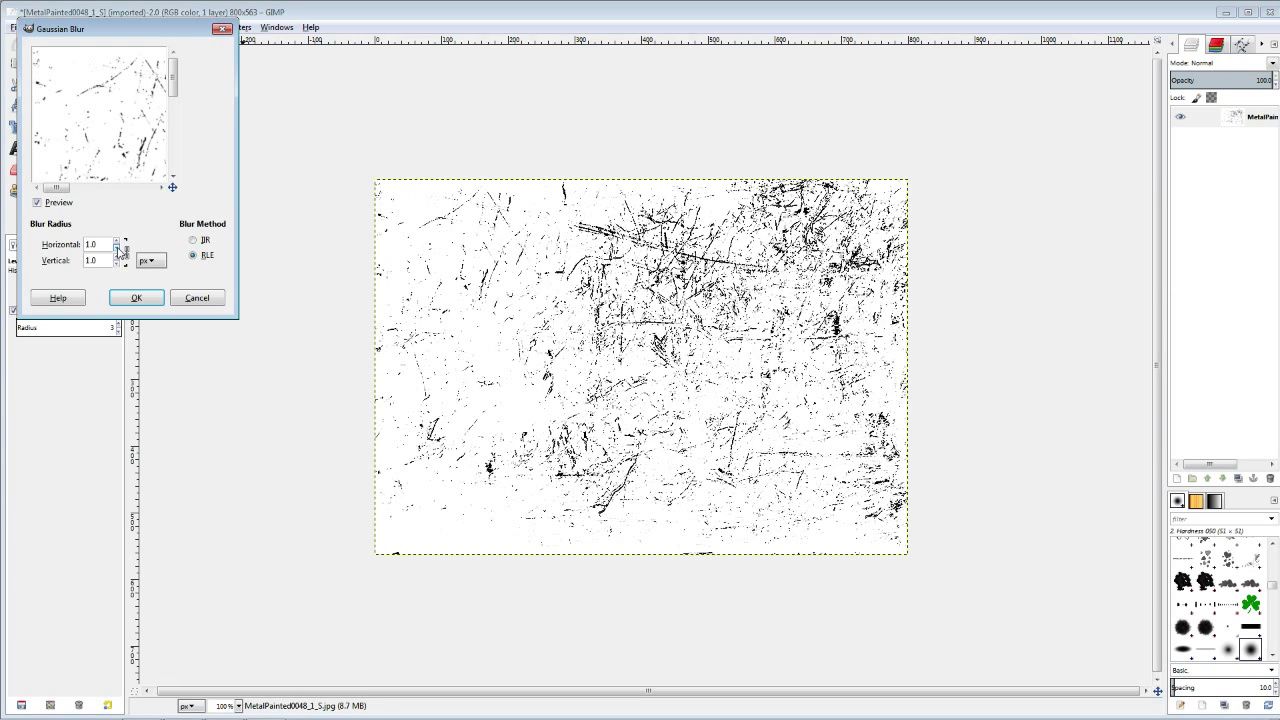
left_click(136, 297)
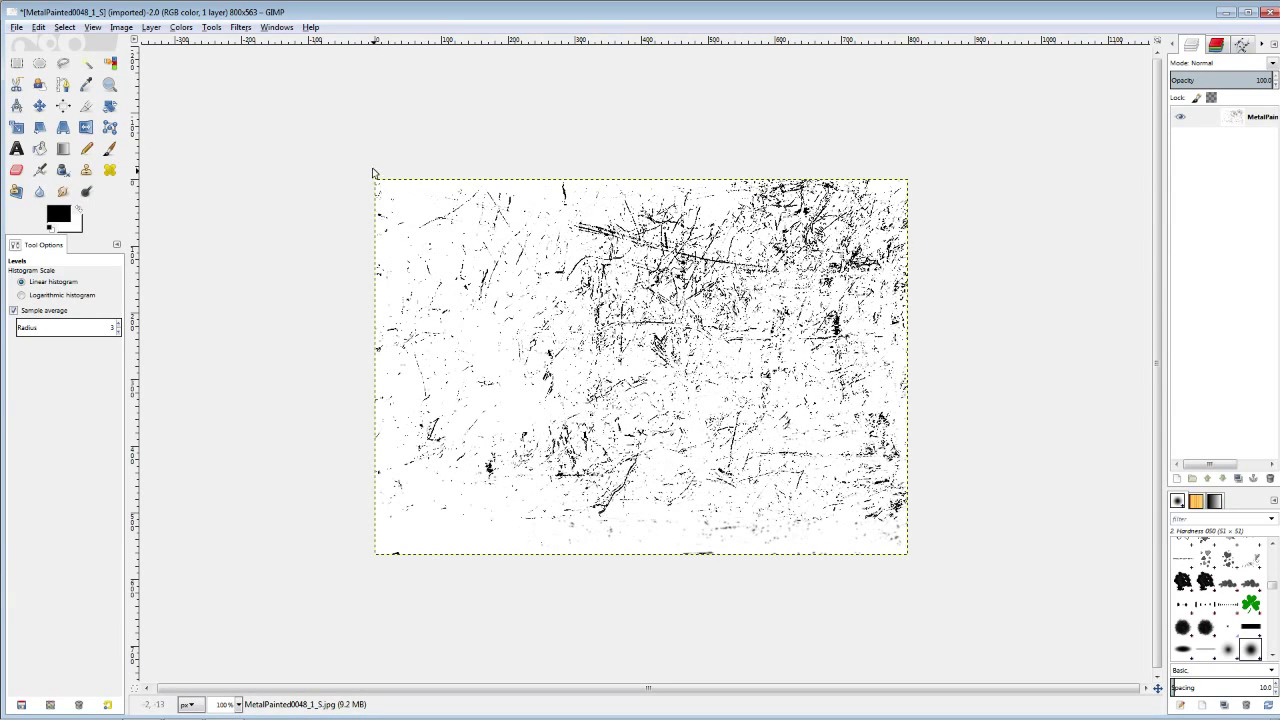
Apply a second Gaussian Blur with radius 1.0 and zoom to inspect the result.
left_click(240, 27)
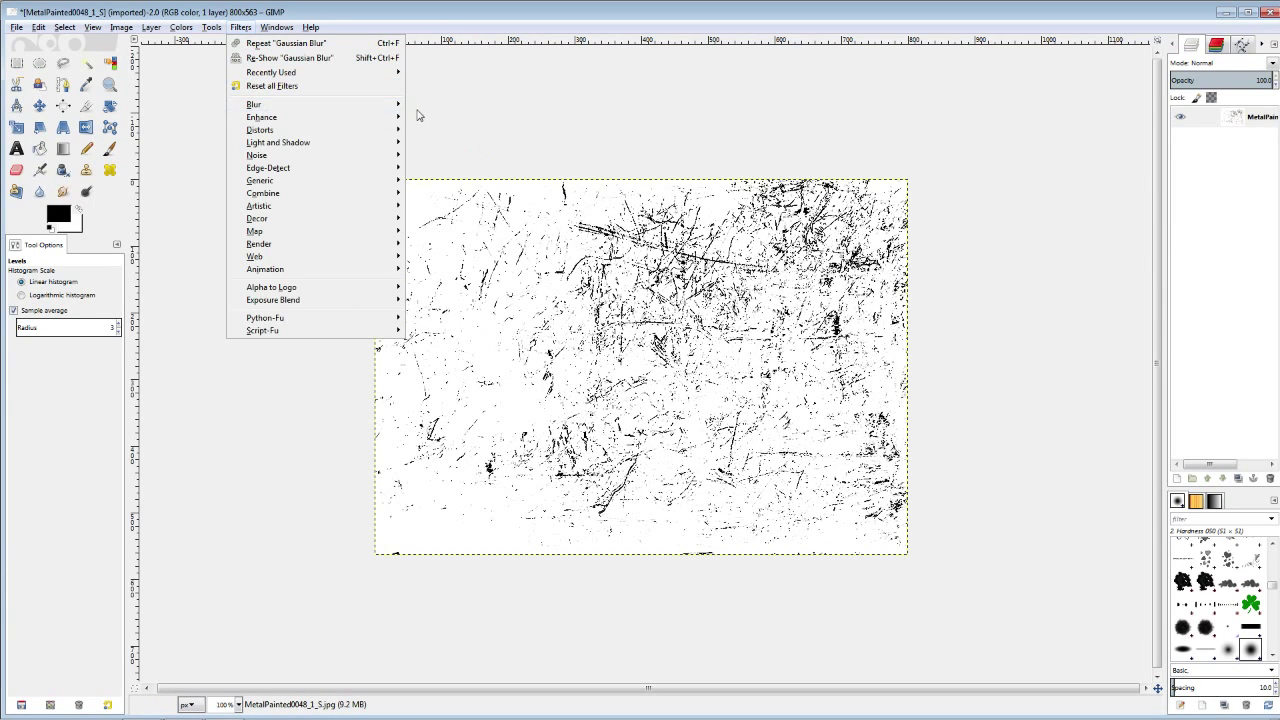
mouse_move(398, 105)
left_click(450, 118)
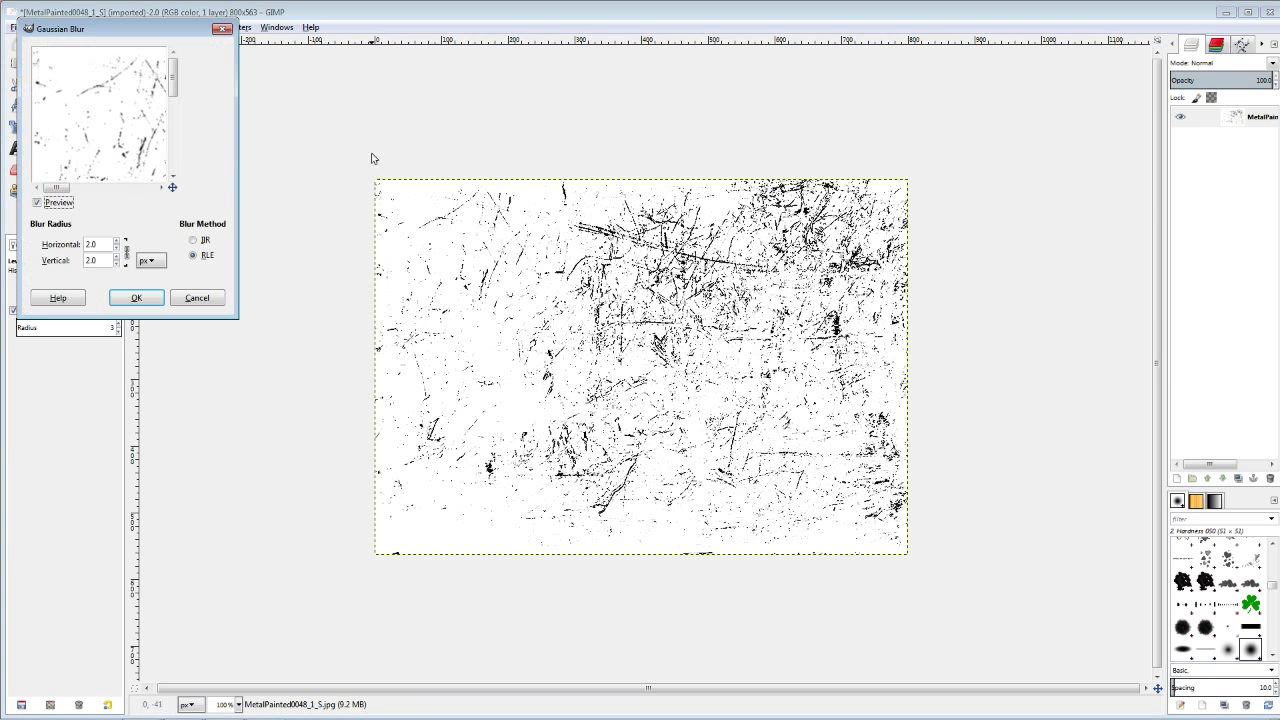
left_click(136, 297)
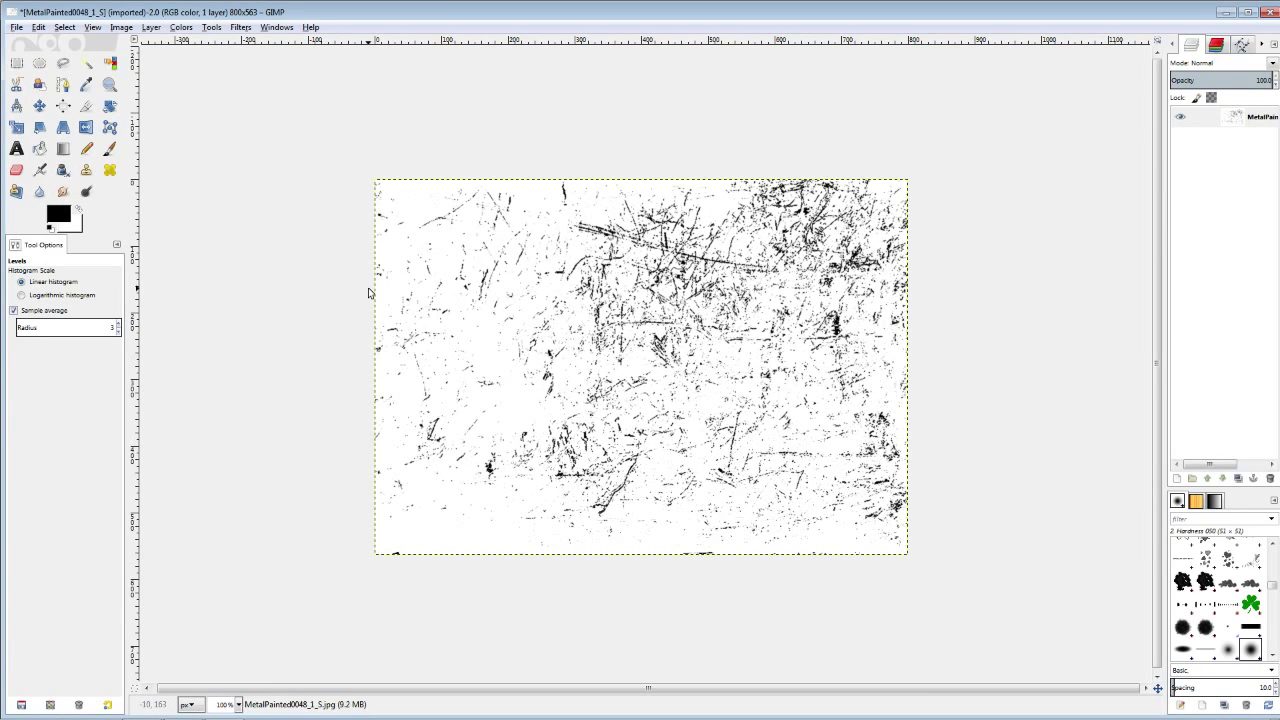
scroll(760, 300, "up", 5)
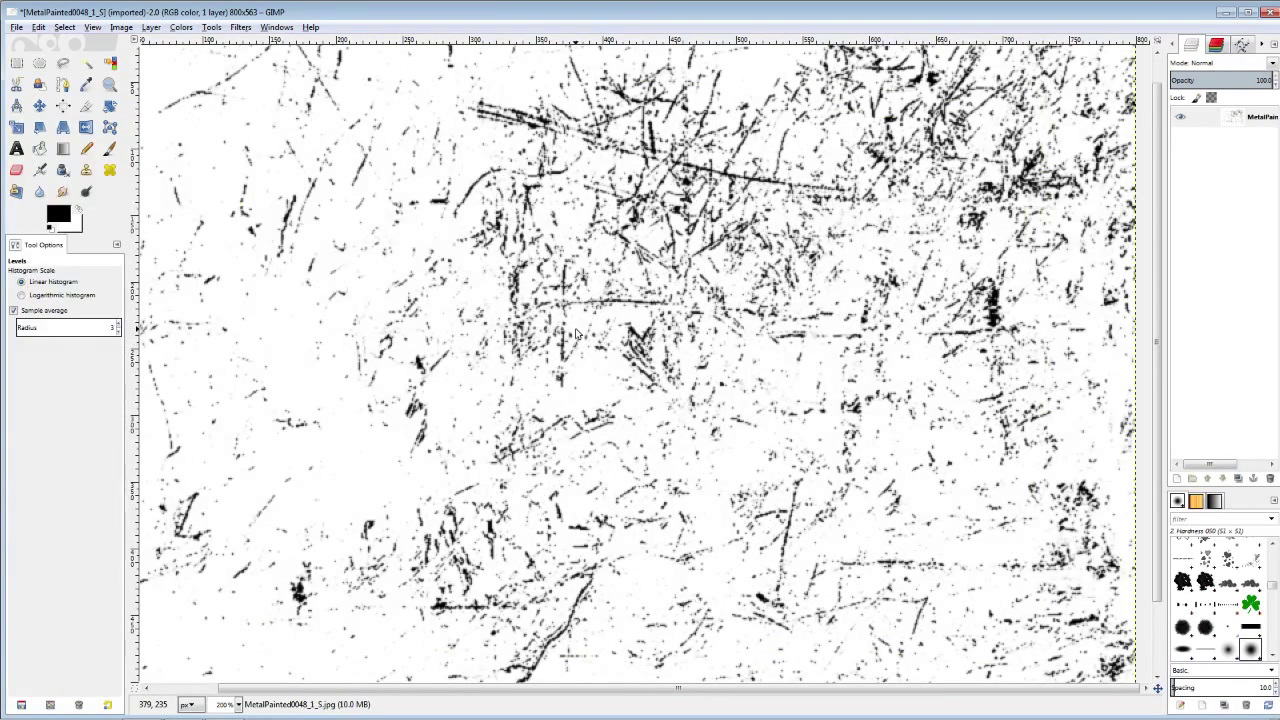
scroll(576, 333, "down", 2)
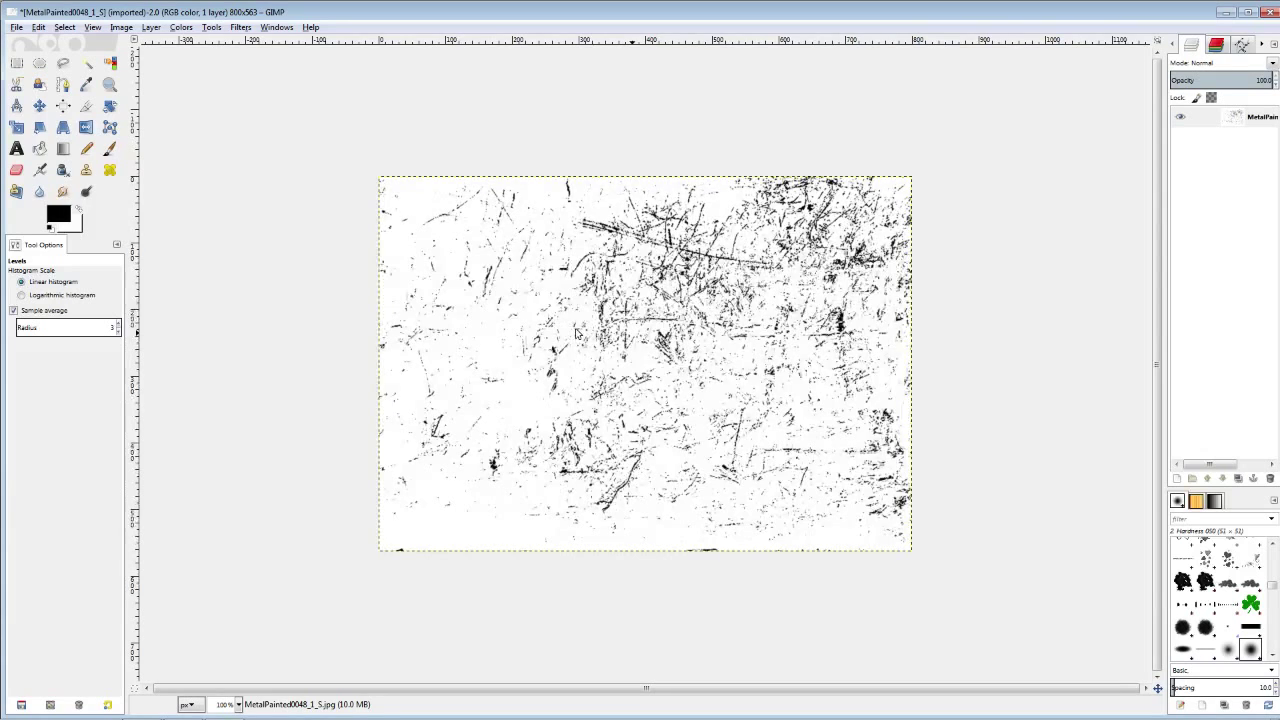
scroll(576, 333, "down", 1)
scroll(576, 333, "up", 1)
scroll(576, 333, "down", 1)
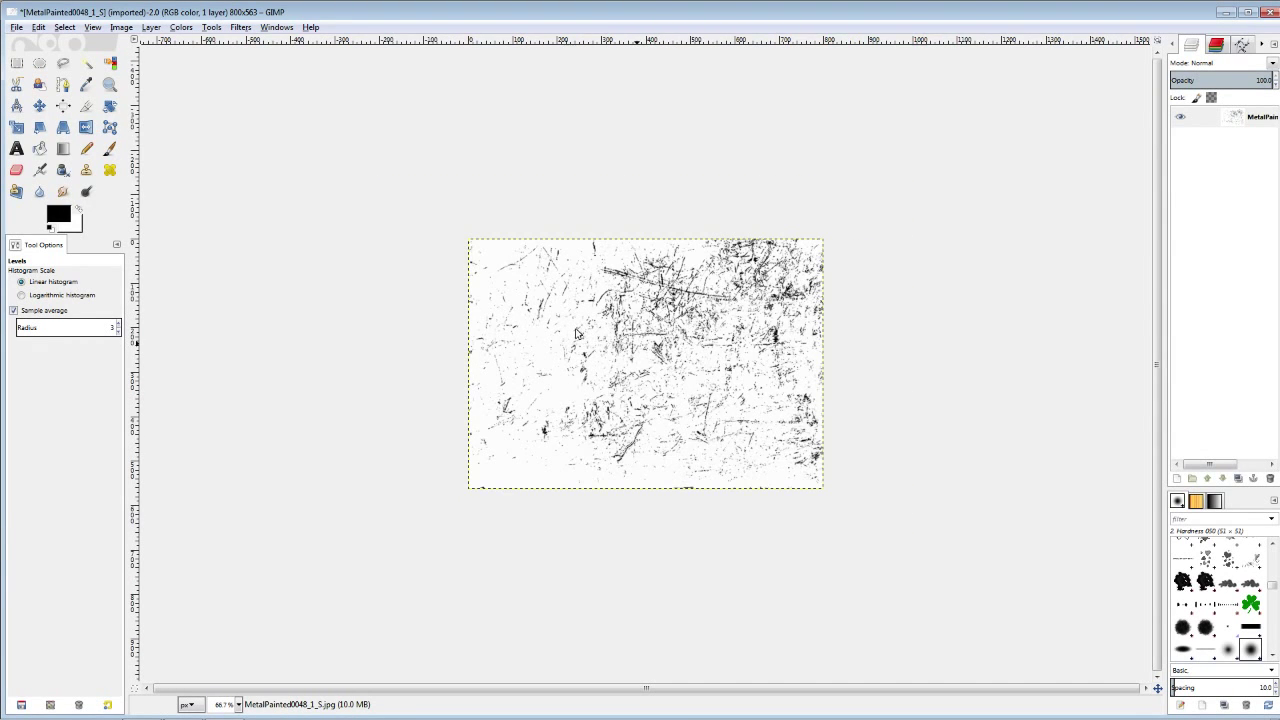
scroll(576, 333, "up", 1)
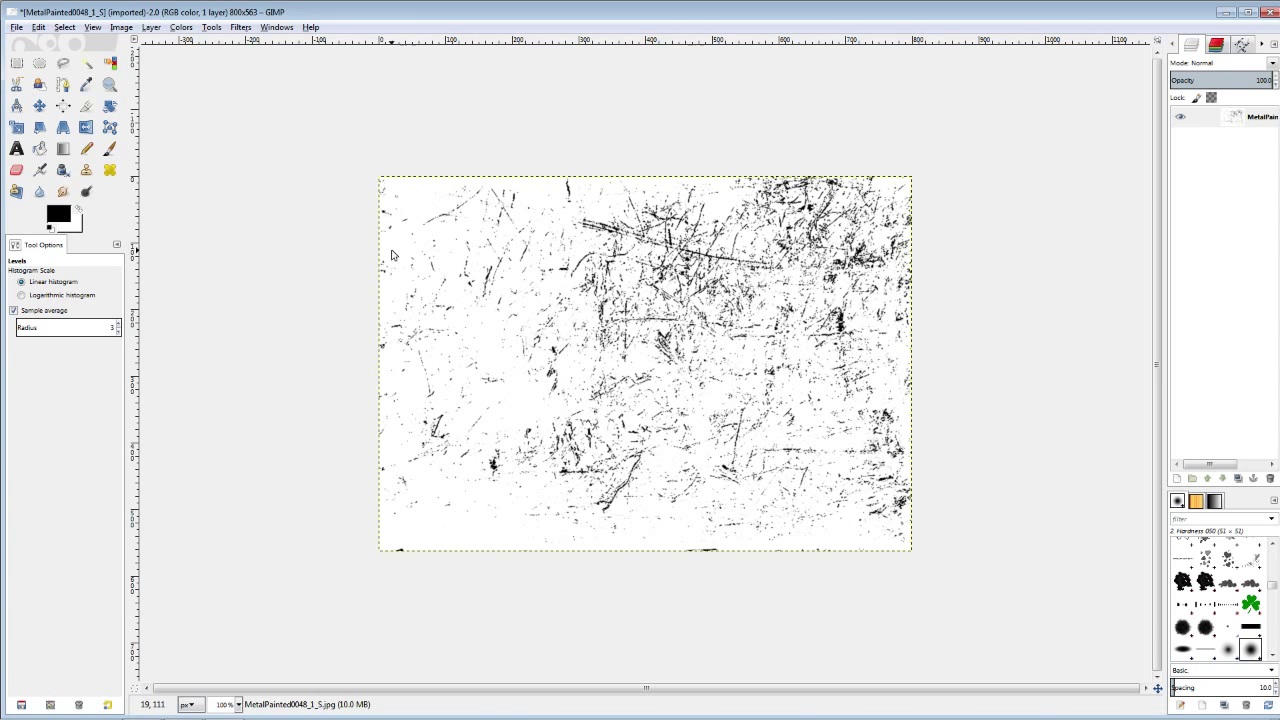
key("minus")
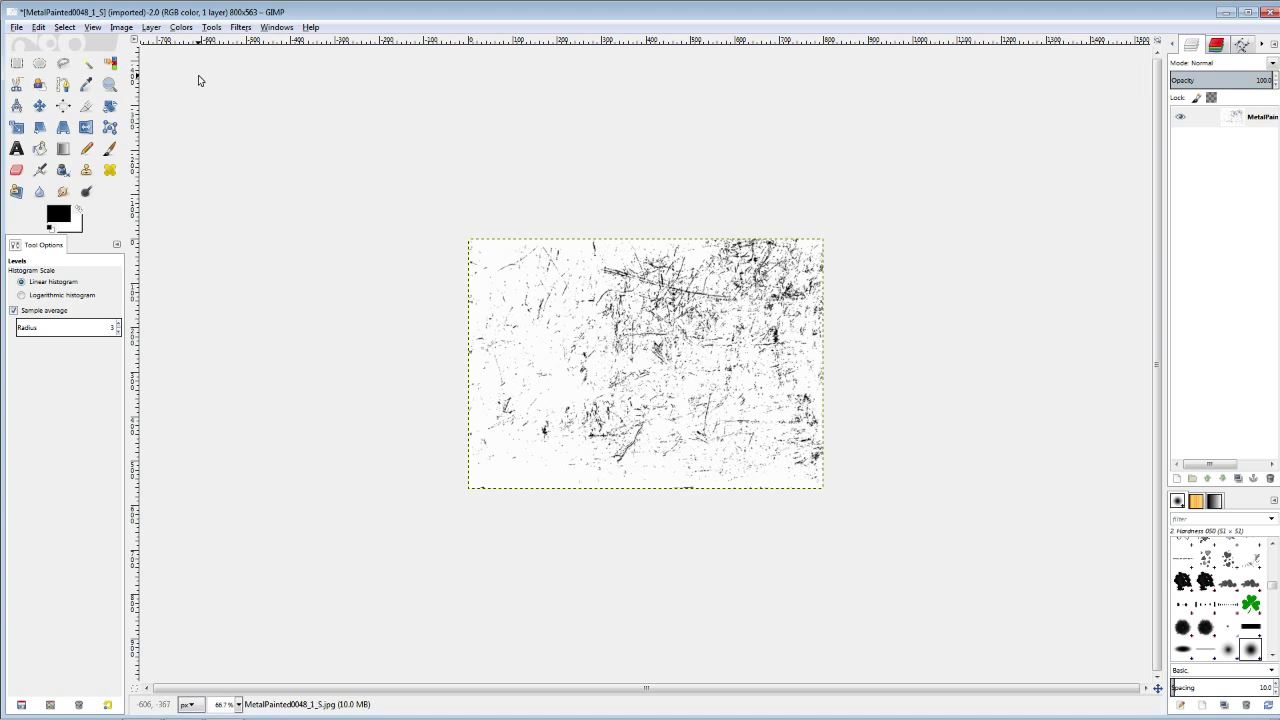
Create a new 400 × 400 image.
left_click(15, 28)
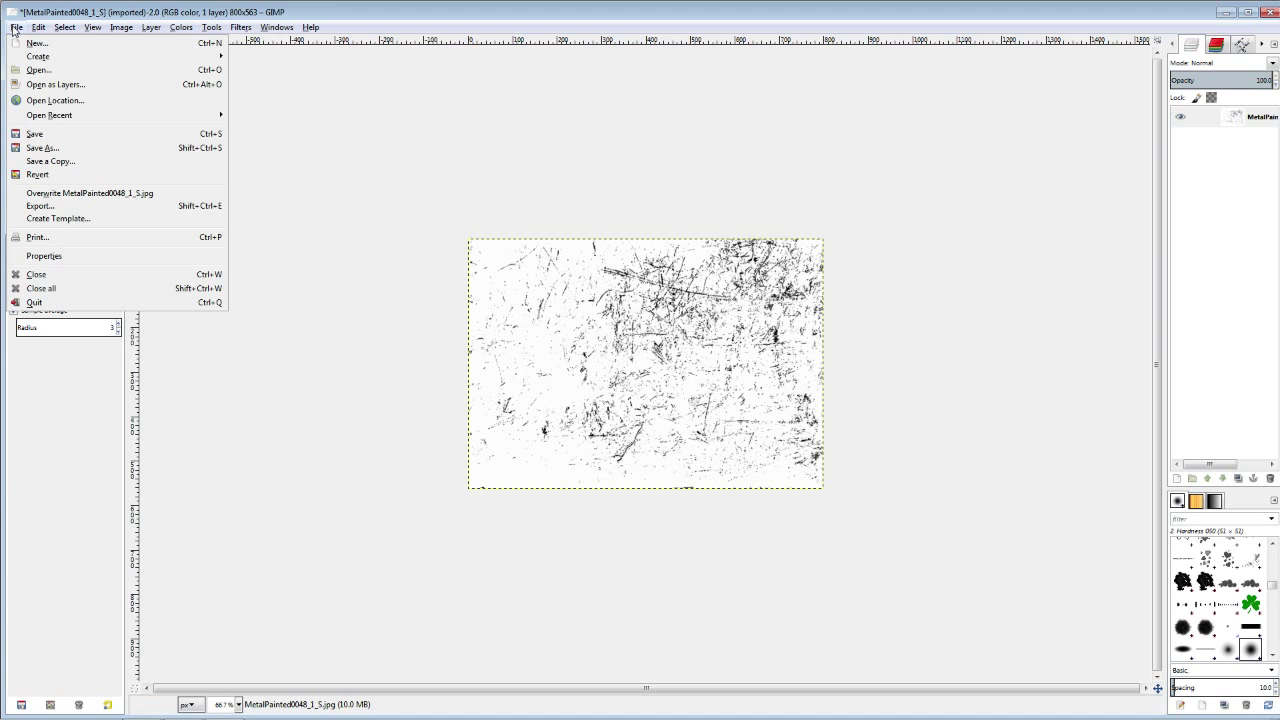
left_click(36, 43)
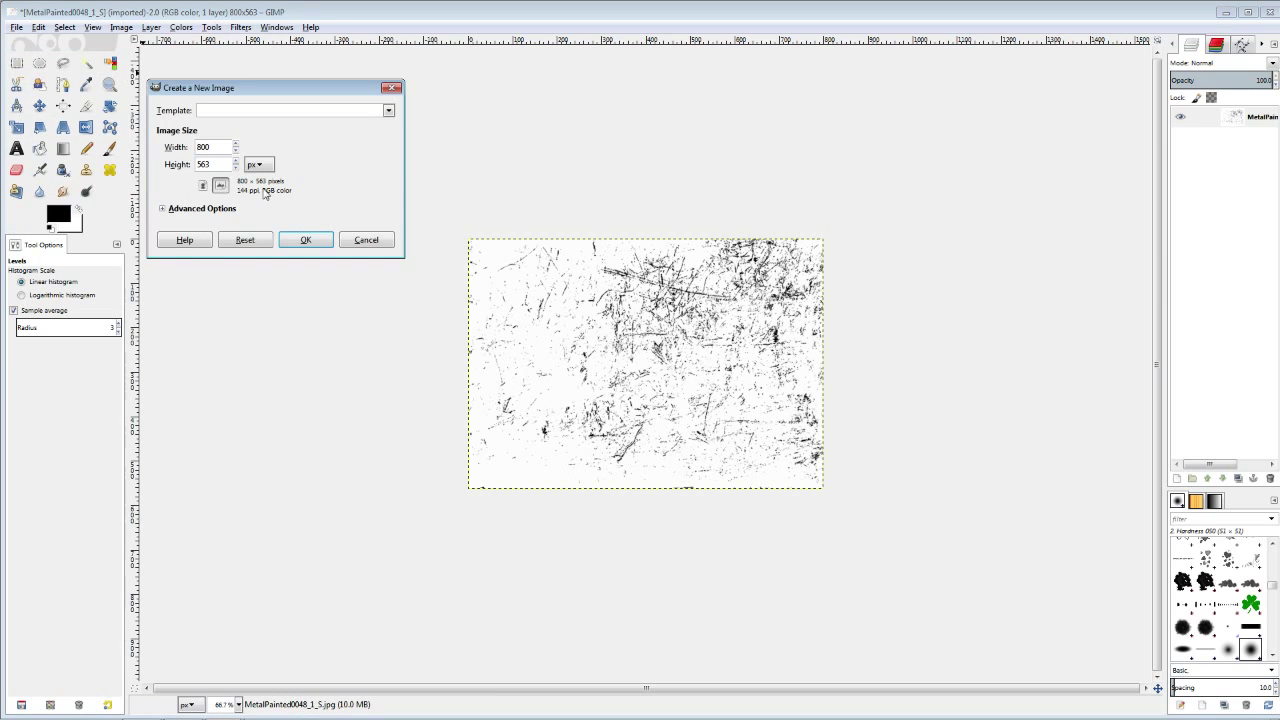
left_click(236, 151)
left_click_drag(236, 151, 236, 151)
left_click(235, 145)
key("Tab")
type("400")
key("Return")
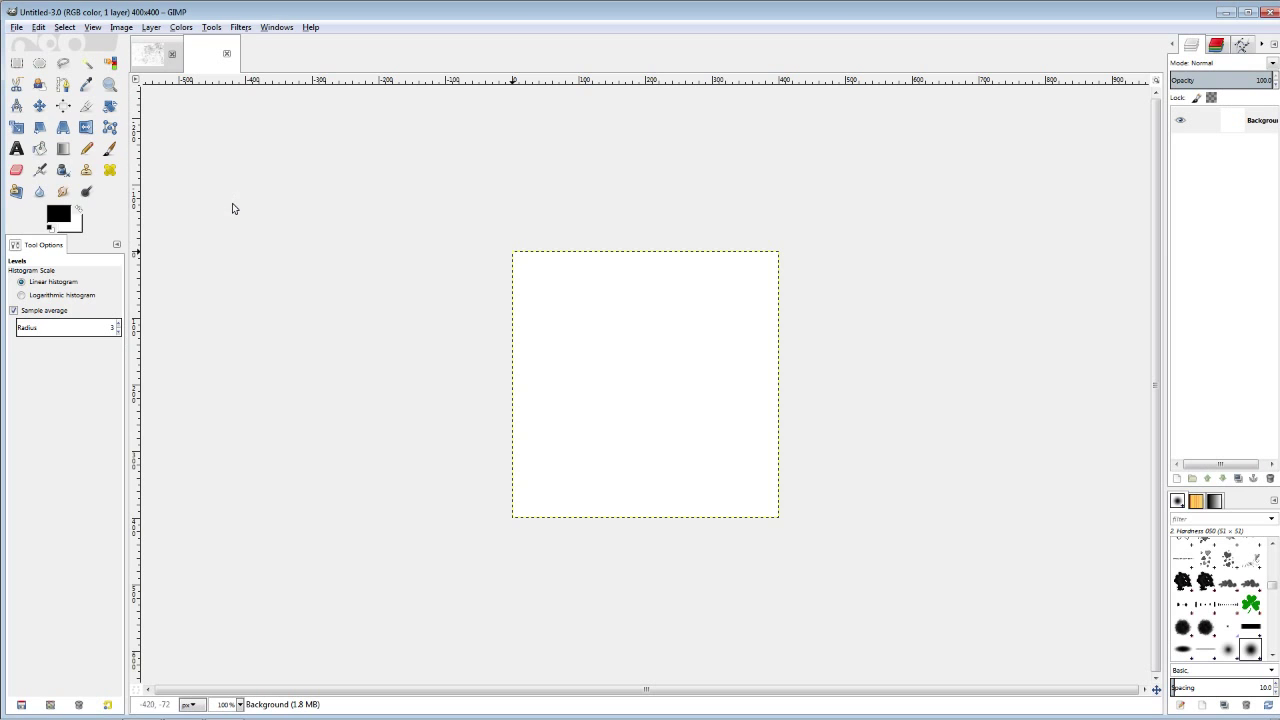
Close the scratch texture image without saving.
left_click(171, 53)
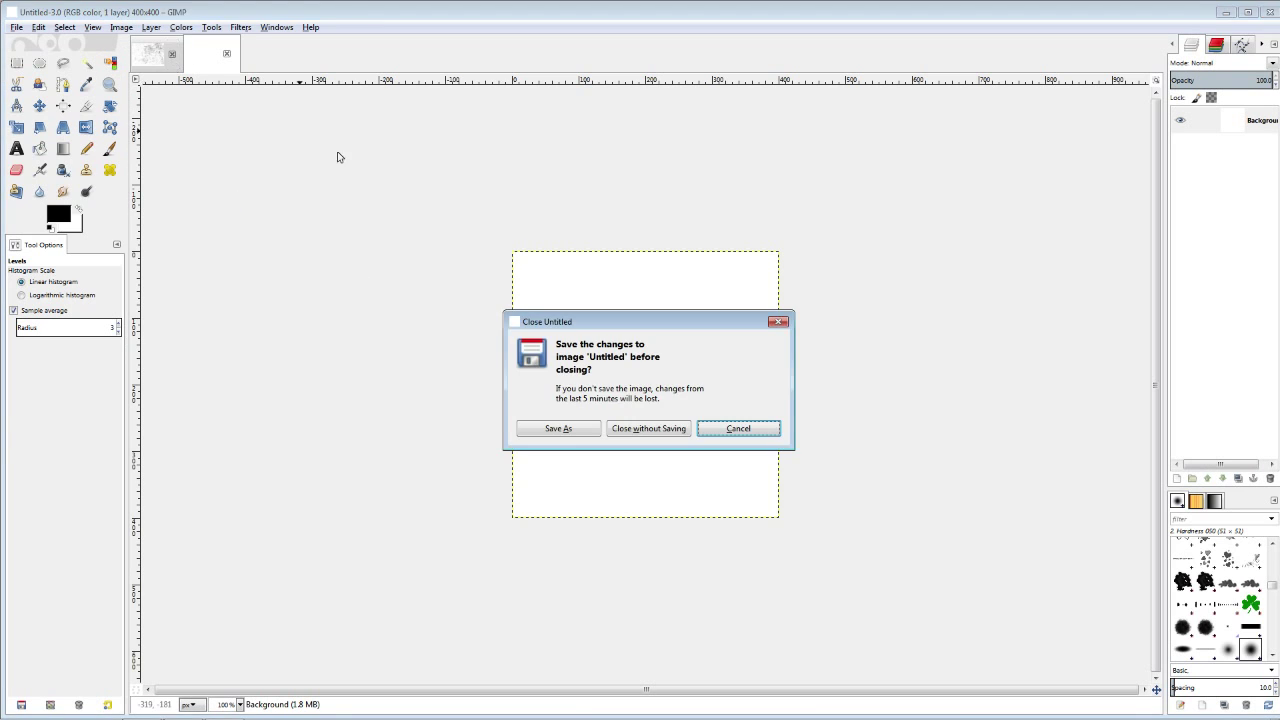
left_click(662, 431)
mouse_move(609, 394)
left_mouse_down()
mouse_move(583, 374)
mouse_move(600, 380)
left_mouse_up()
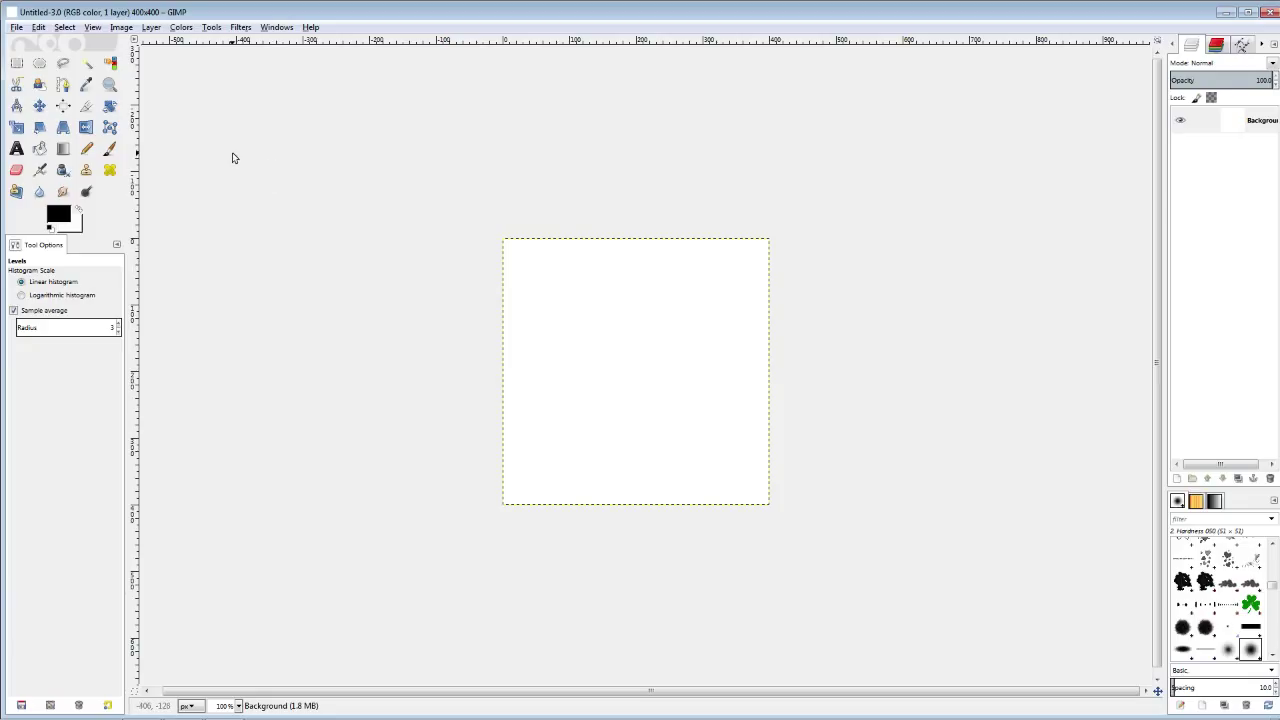
Set the Paintbrush to Texture 01 at size 400, test one stamp, then undo it.
left_click(117, 150)
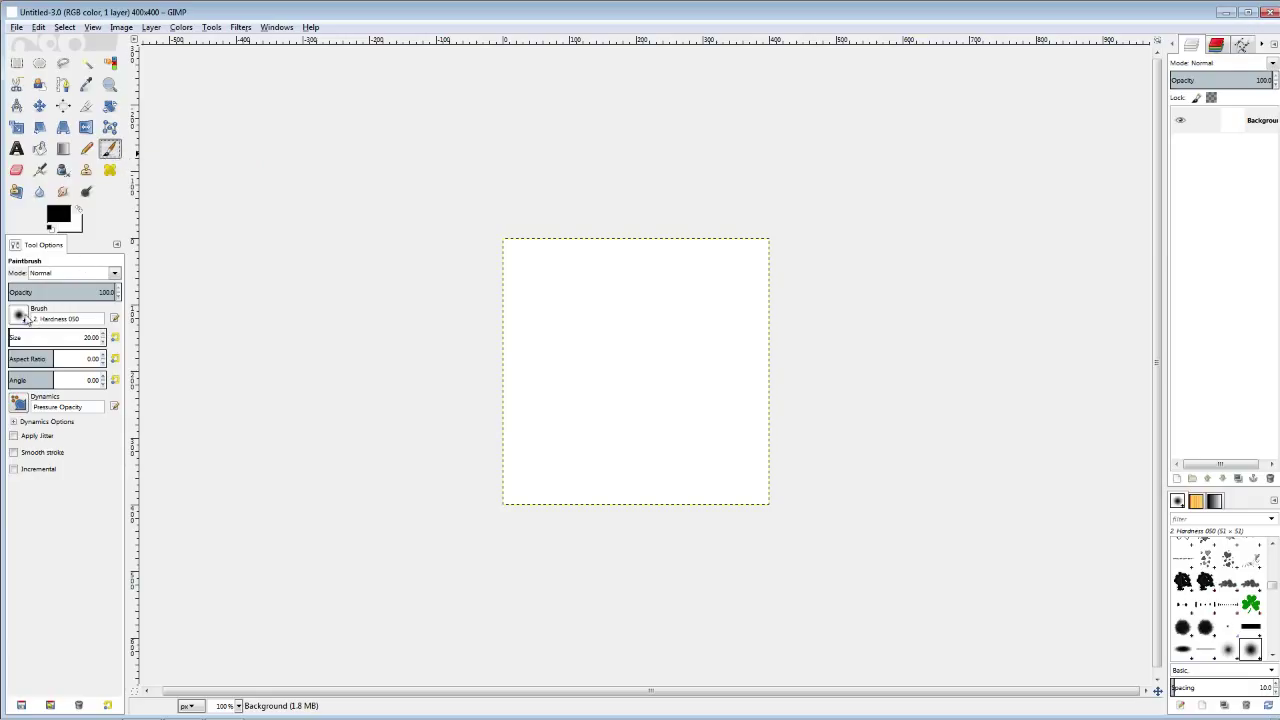
left_click(26, 318)
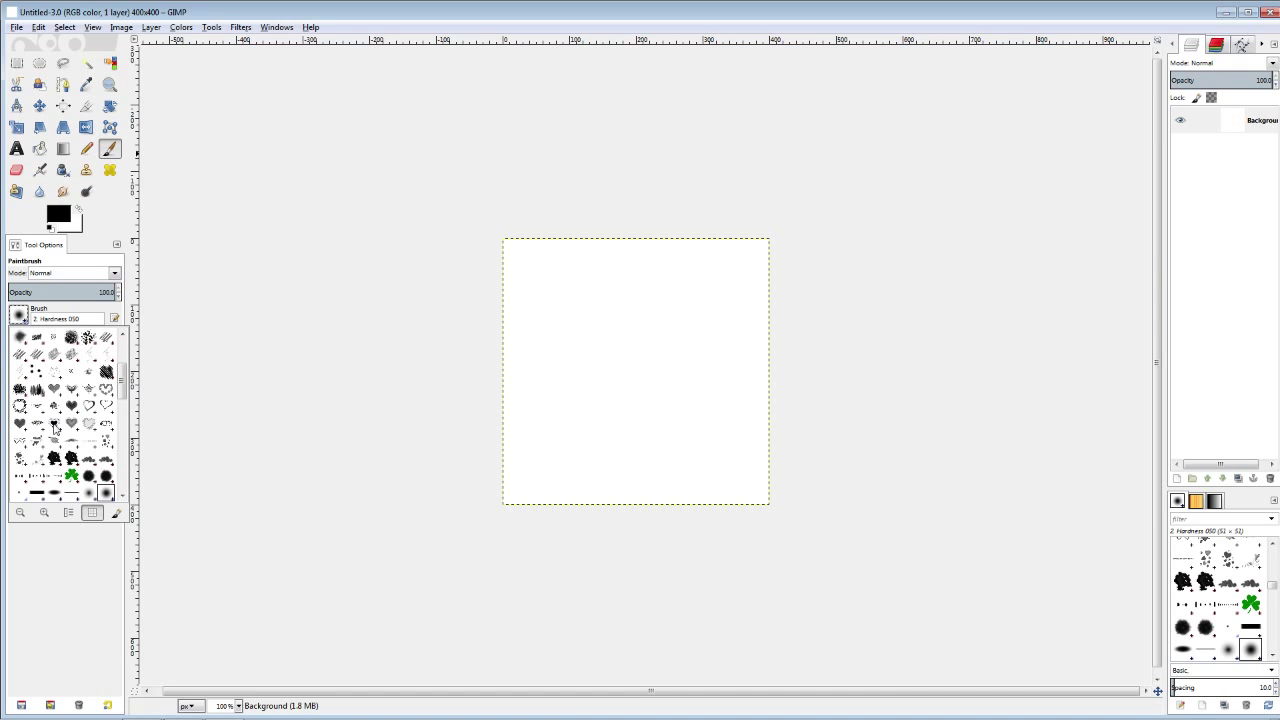
scroll(56, 427, "down", 2)
scroll(56, 427, "down", 4)
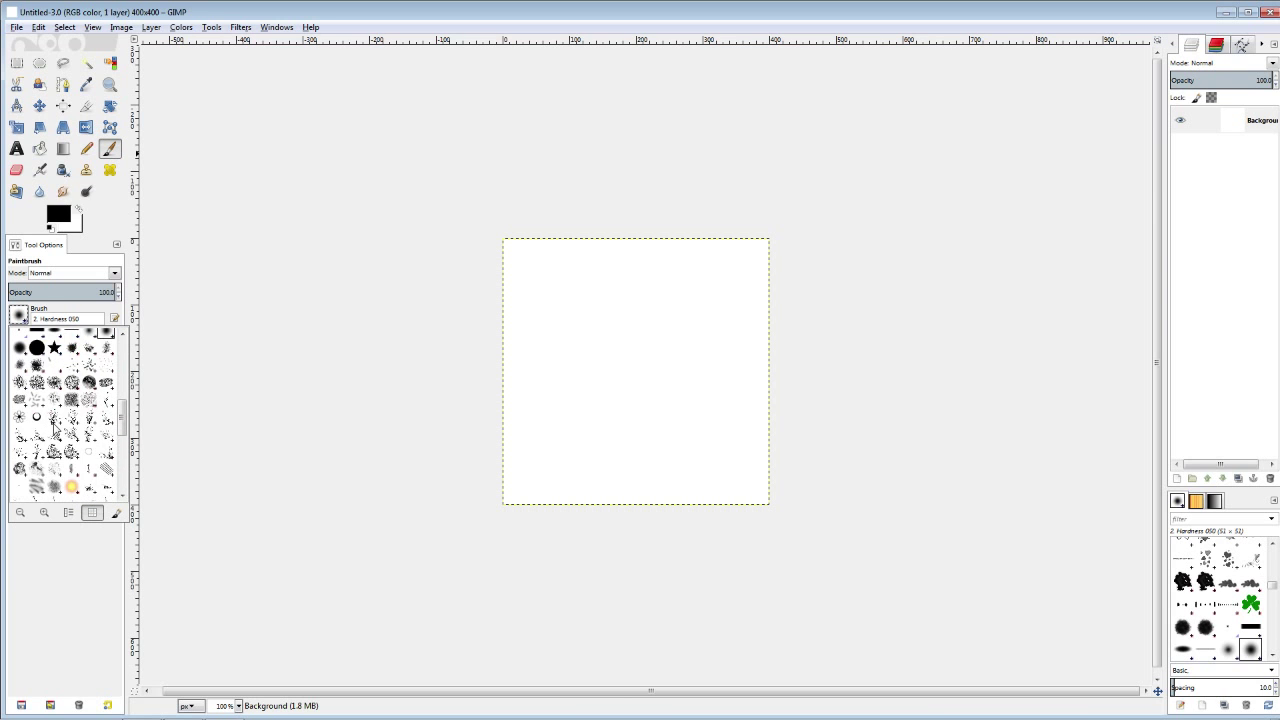
scroll(54, 429, "down", 8)
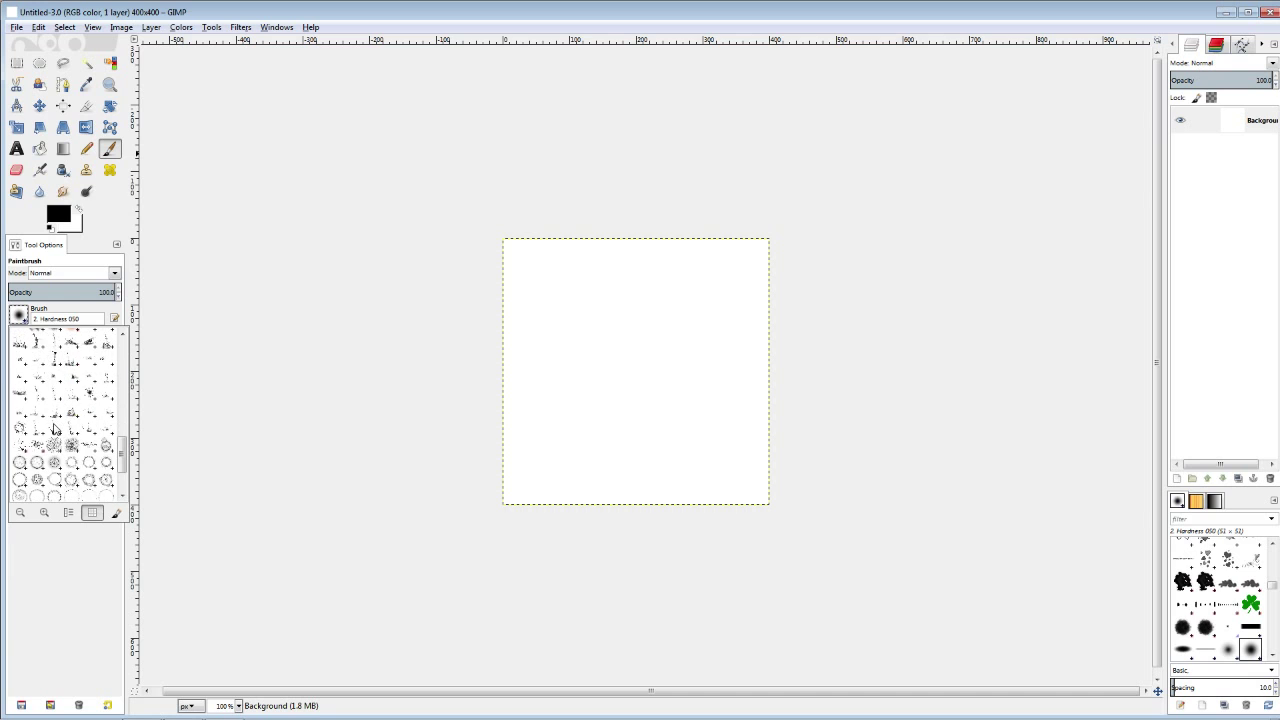
scroll(56, 428, "down", 4)
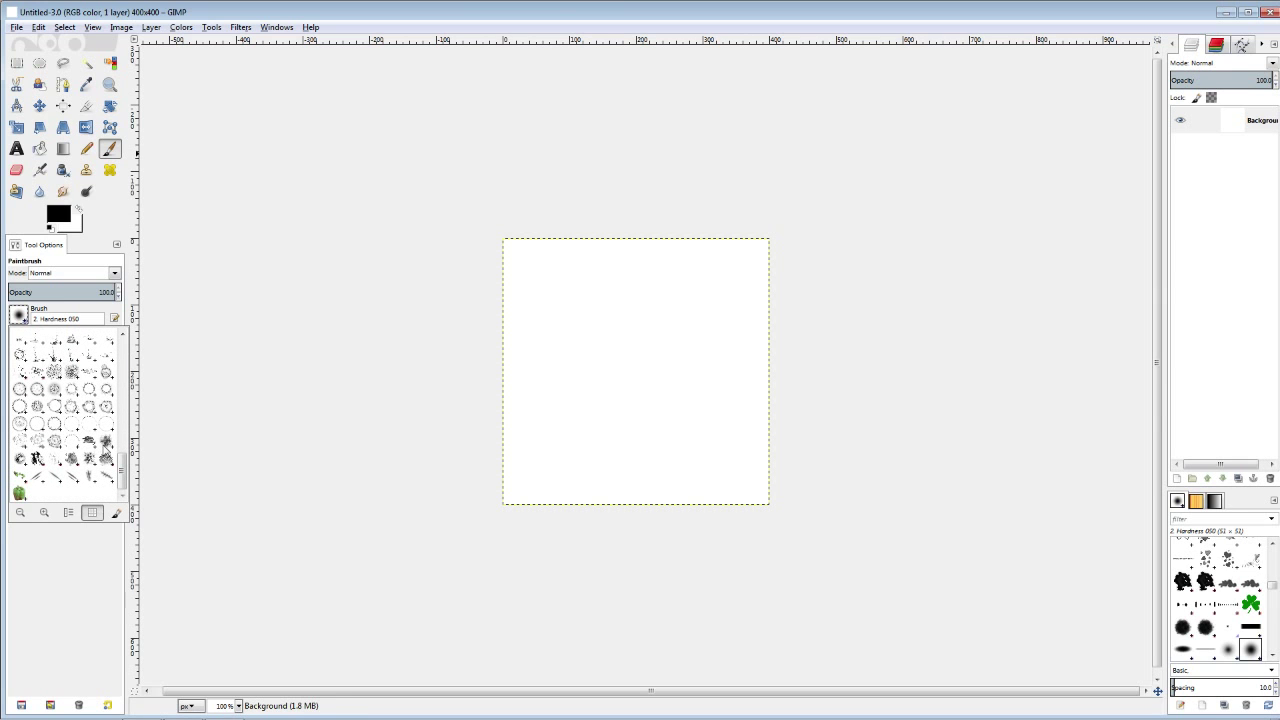
left_click(105, 444)
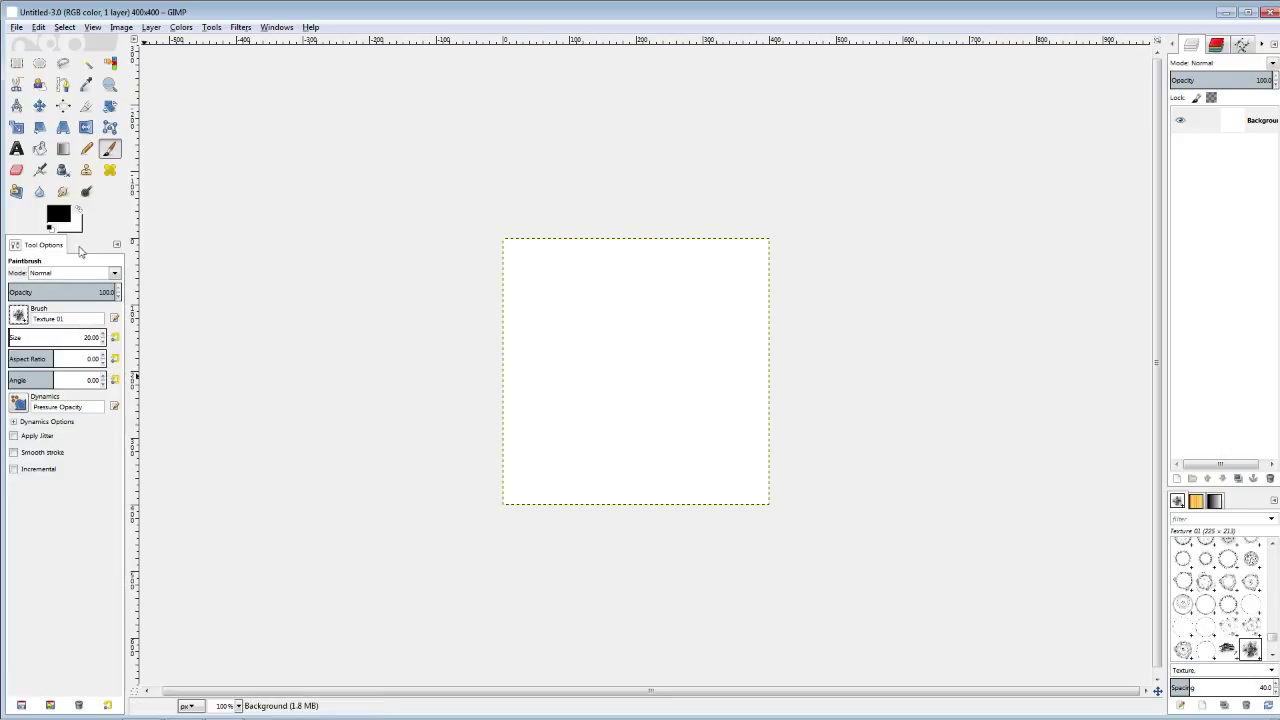
left_click(89, 339)
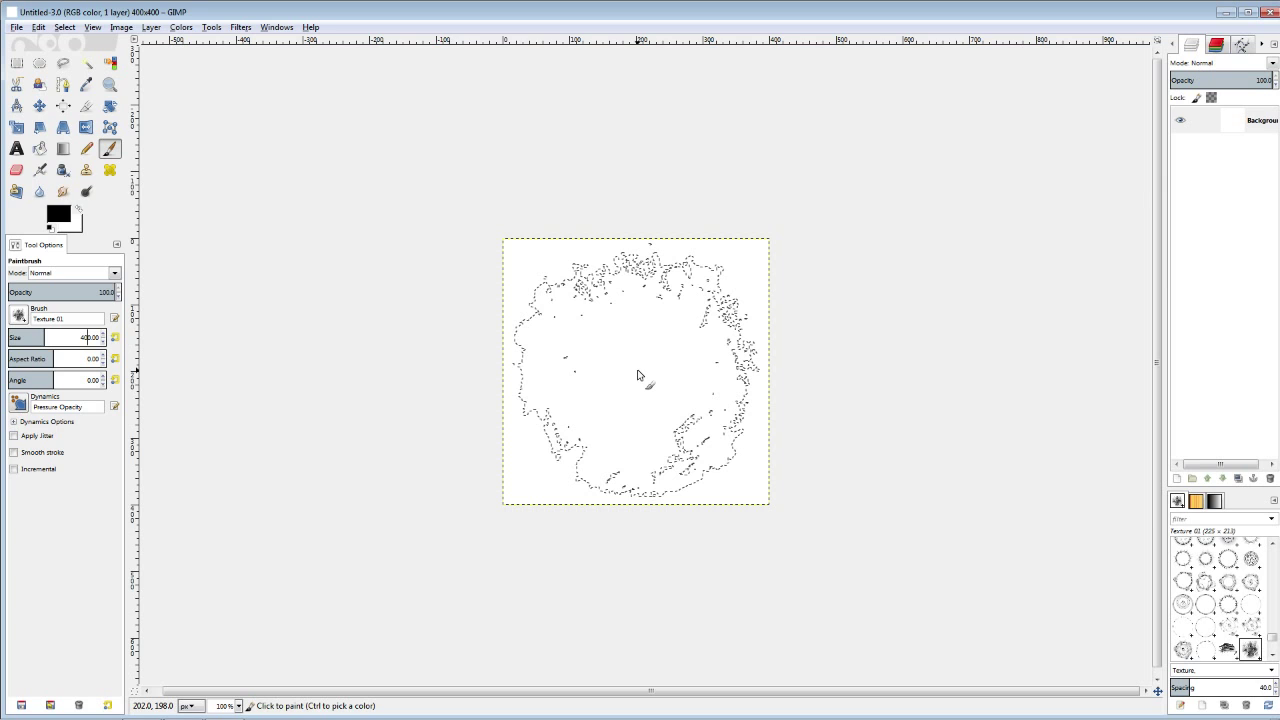
left_click(637, 372)
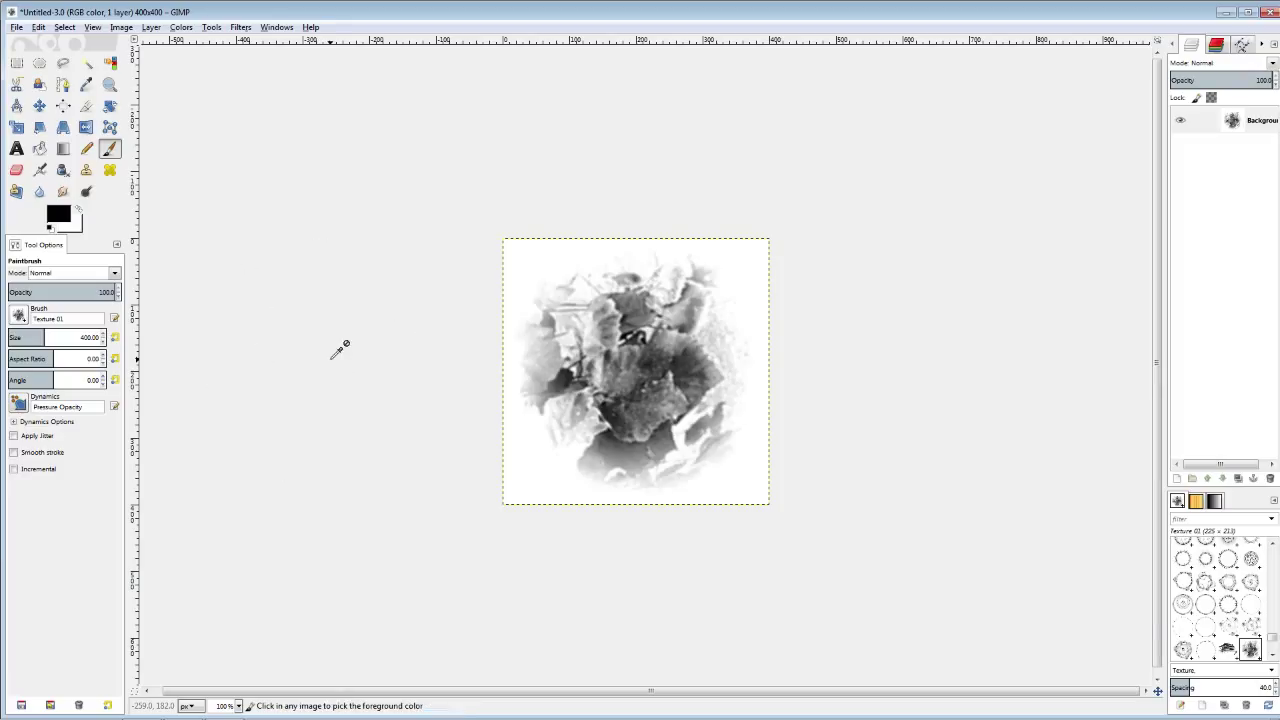
key("ctrl+z")
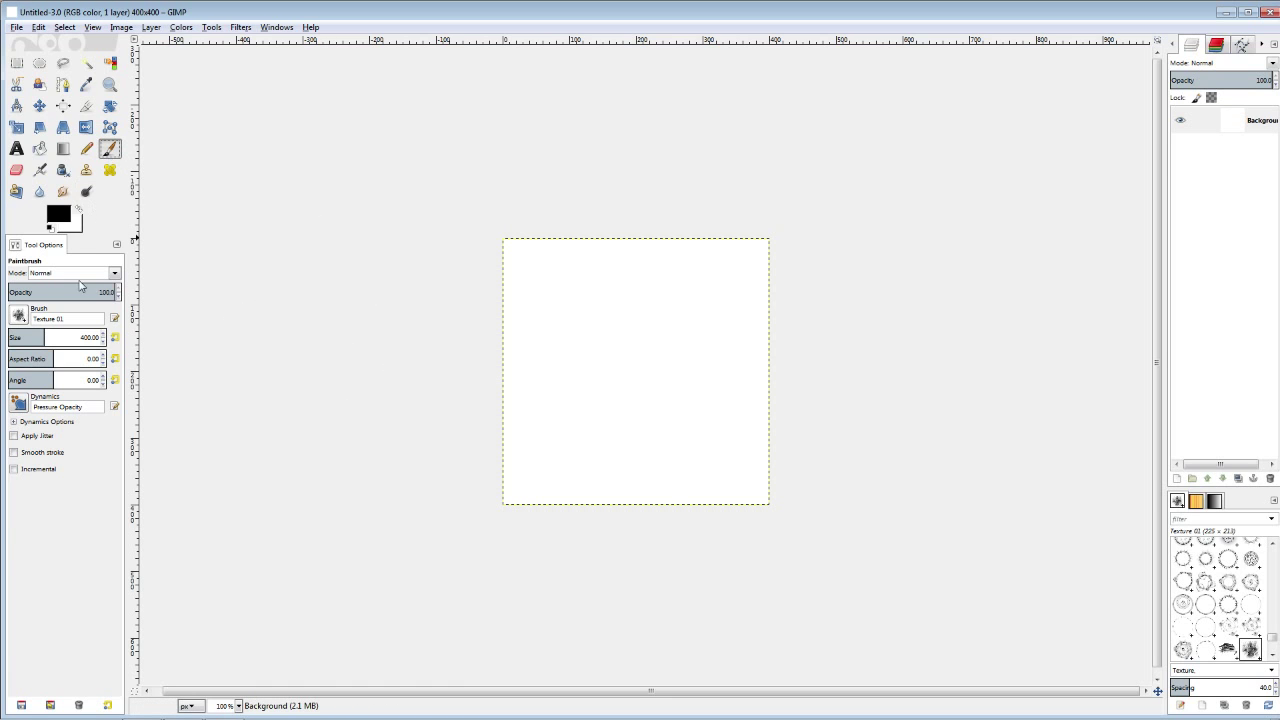
Switch the brush to Chalk 02, test a stamp at the canvas centre, then undo it.
left_click(20, 315)
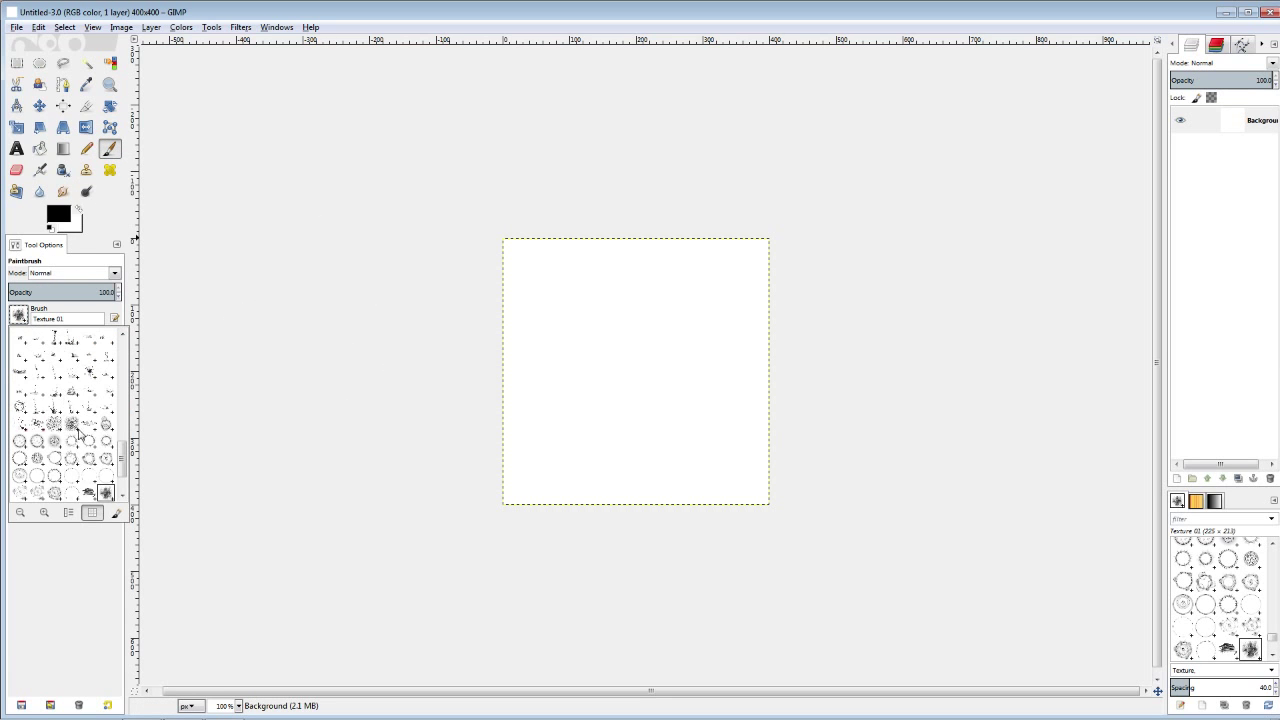
scroll(92, 482, "down", 2)
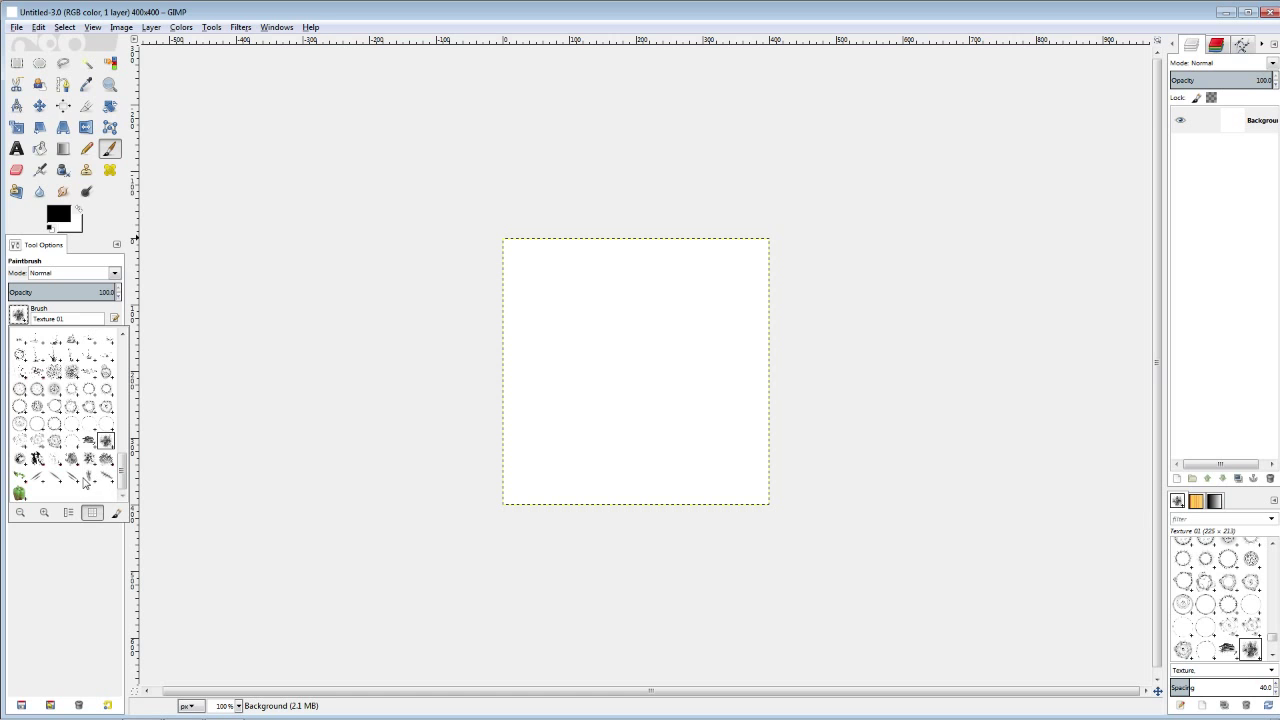
scroll(84, 483, "up", 3)
scroll(84, 483, "down", 3)
scroll(84, 483, "up", 3)
scroll(84, 483, "up", 5)
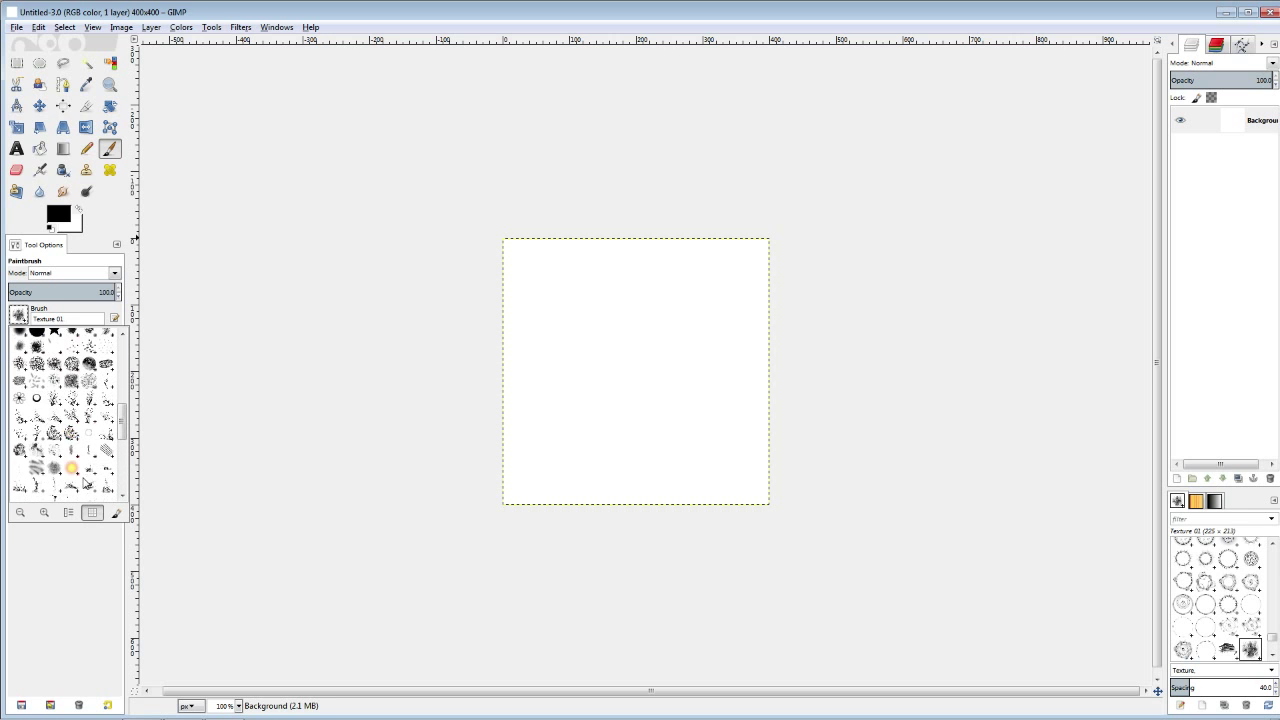
scroll(84, 483, "up", 5)
double_click(72, 428)
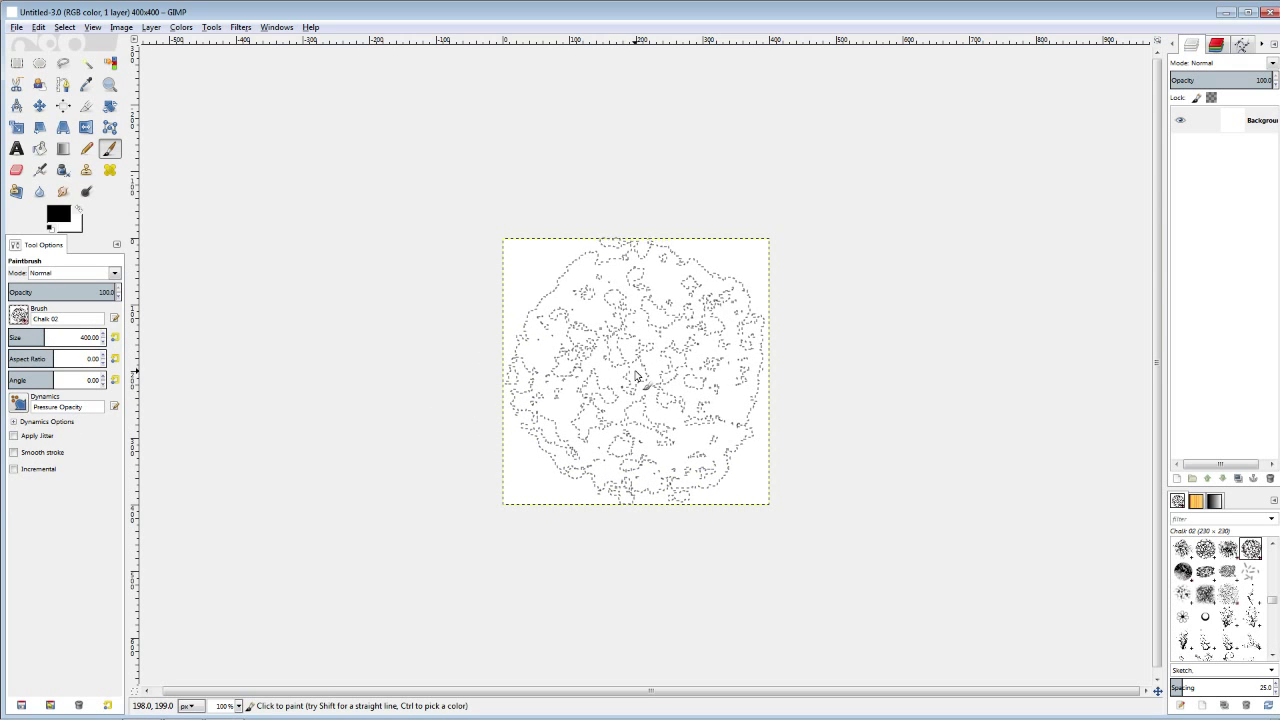
left_click(635, 372)
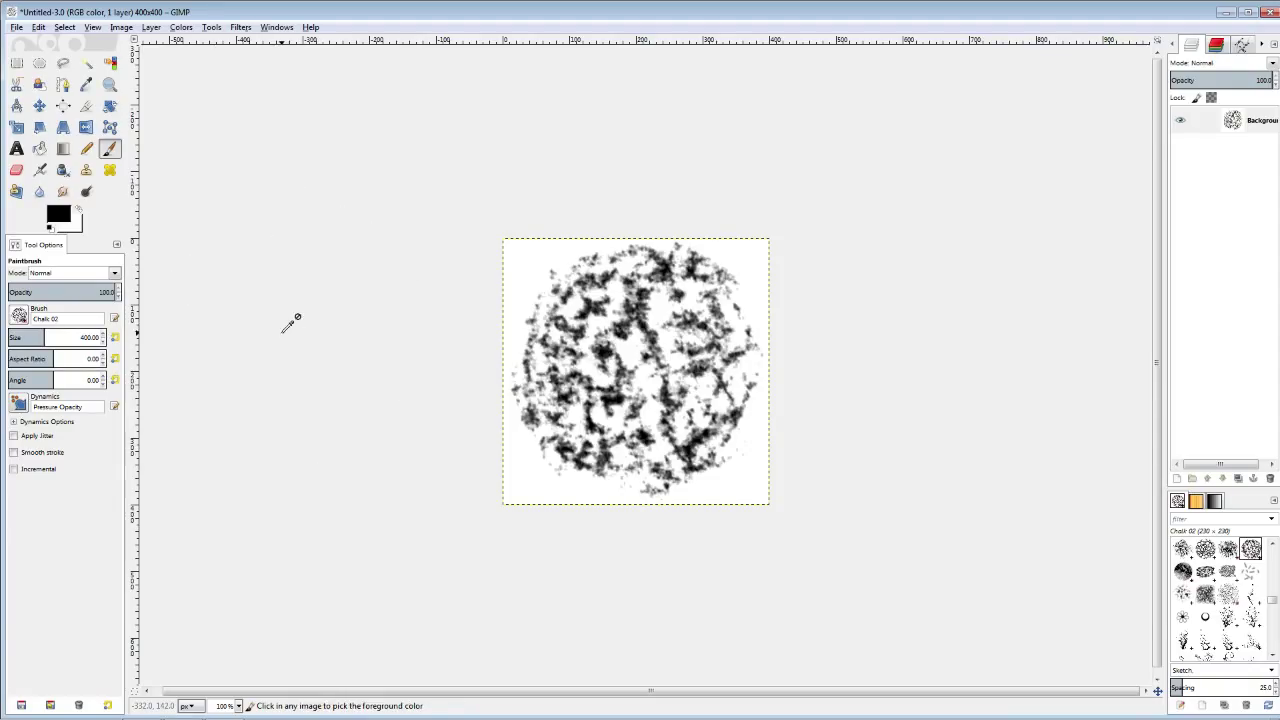
key("ctrl+z")
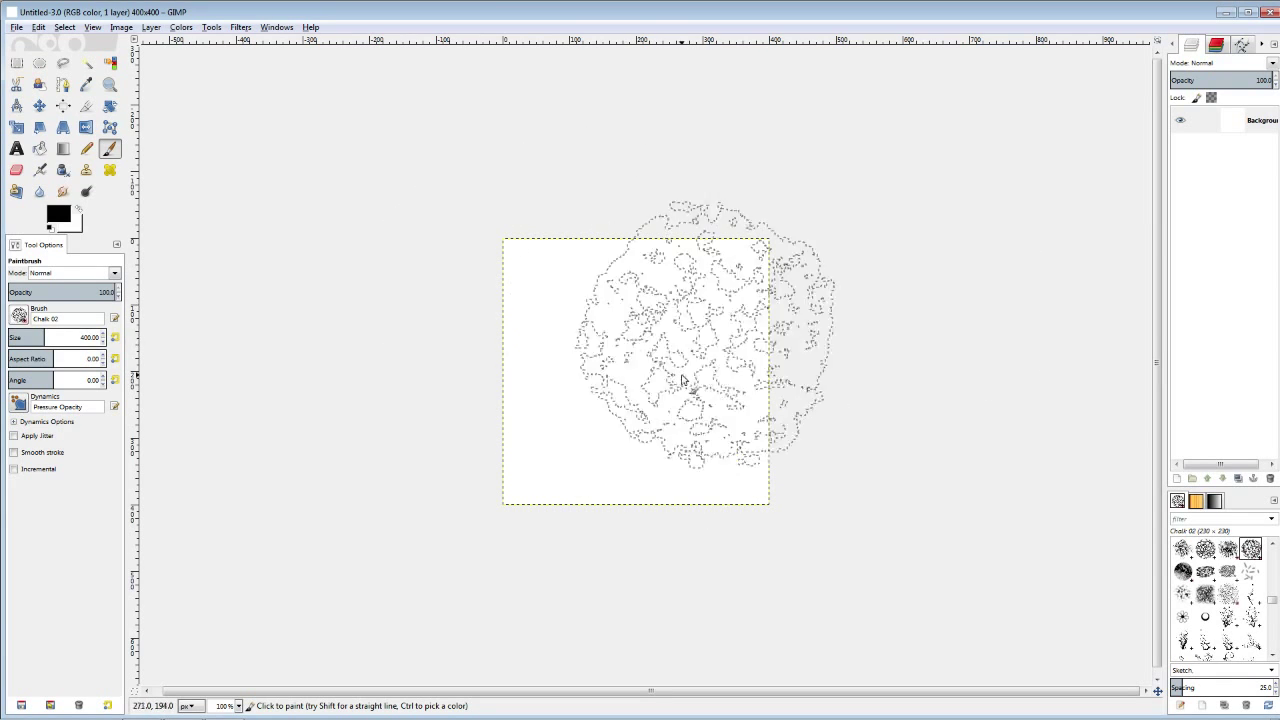
Add a transparent layer, stamp Chalk 02 at the centre, and hide the background.
left_click(1178, 479)
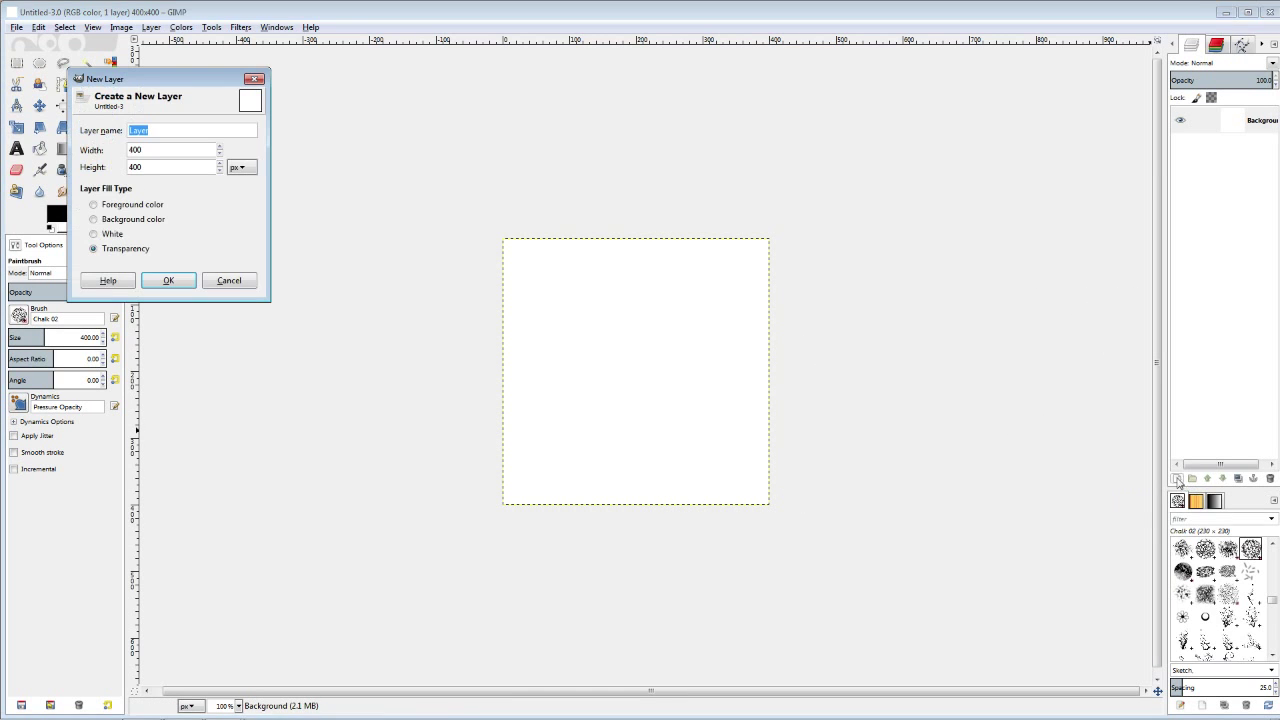
left_click(169, 279)
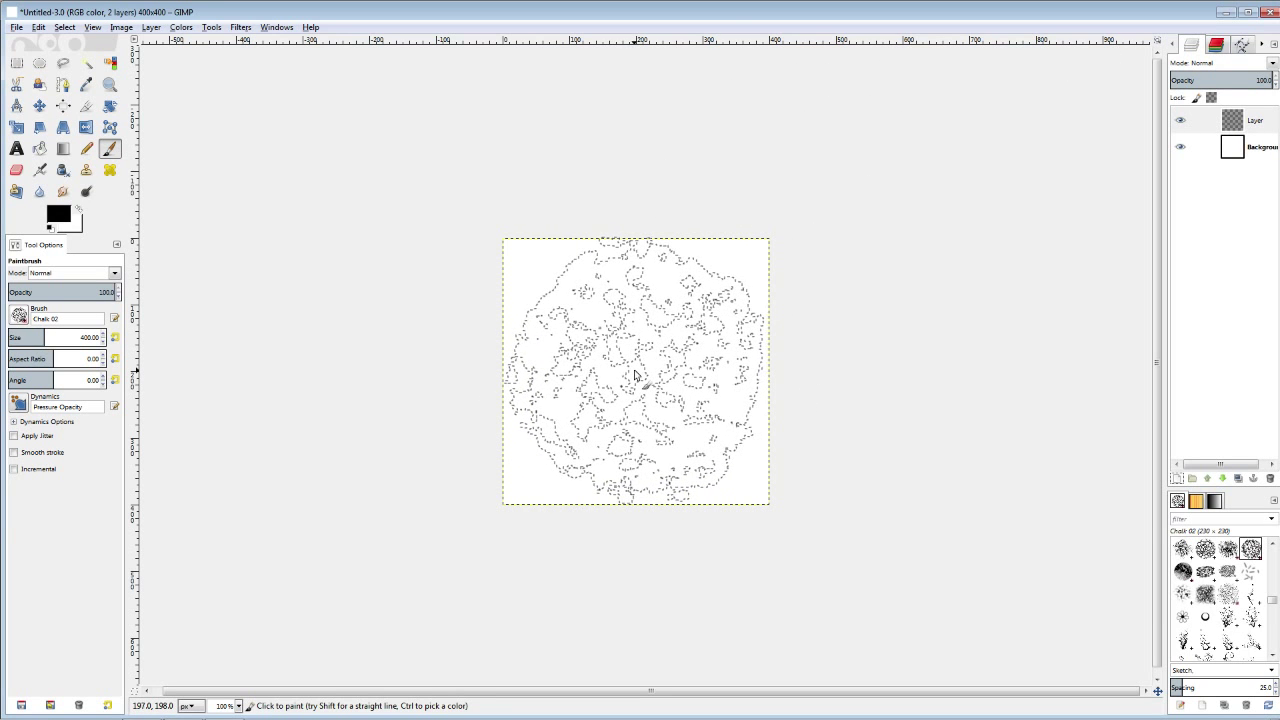
left_click(634, 375)
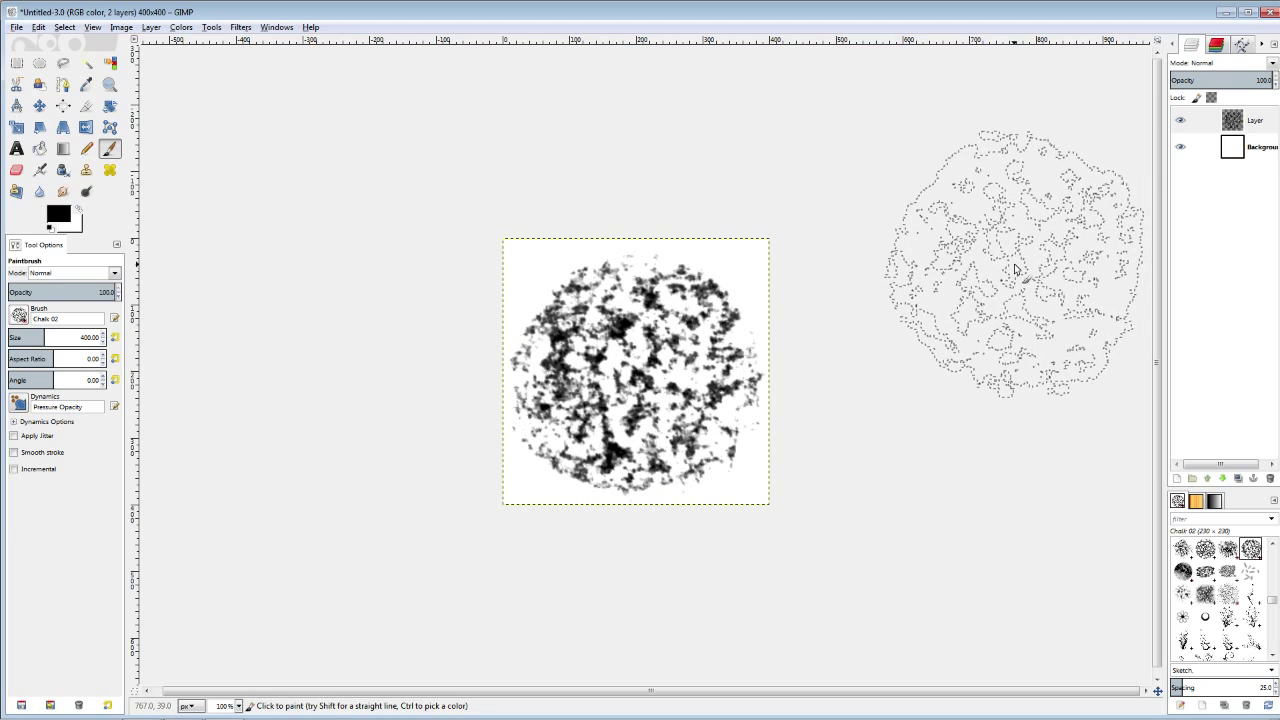
left_click(1181, 148)
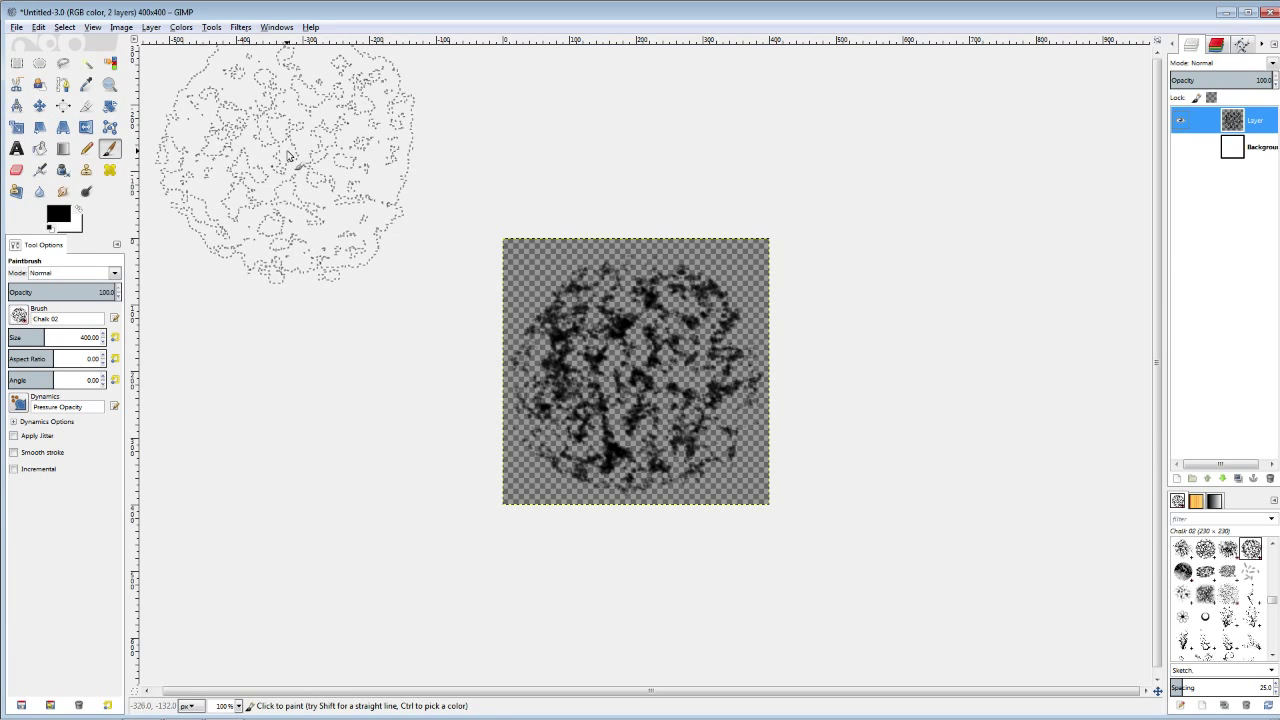
Add another transparent layer and hide the chalk layer.
left_click(1177, 478)
left_click(186, 296)
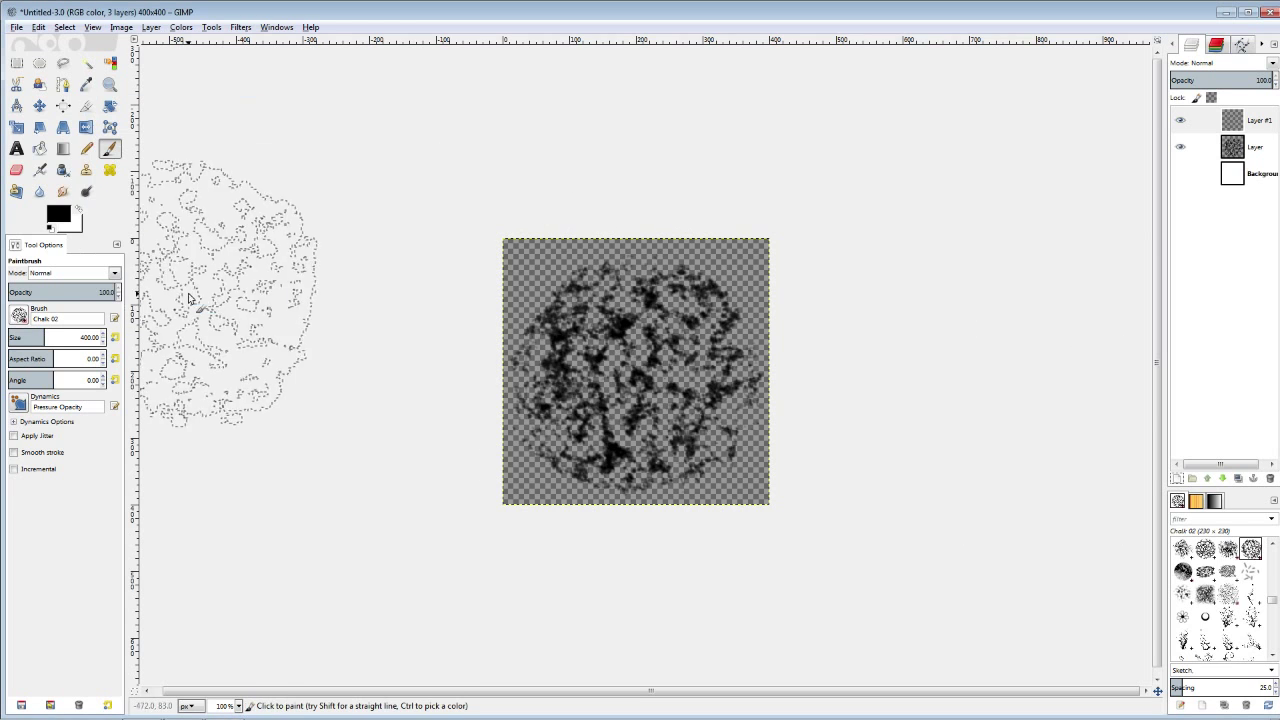
left_click(1187, 148)
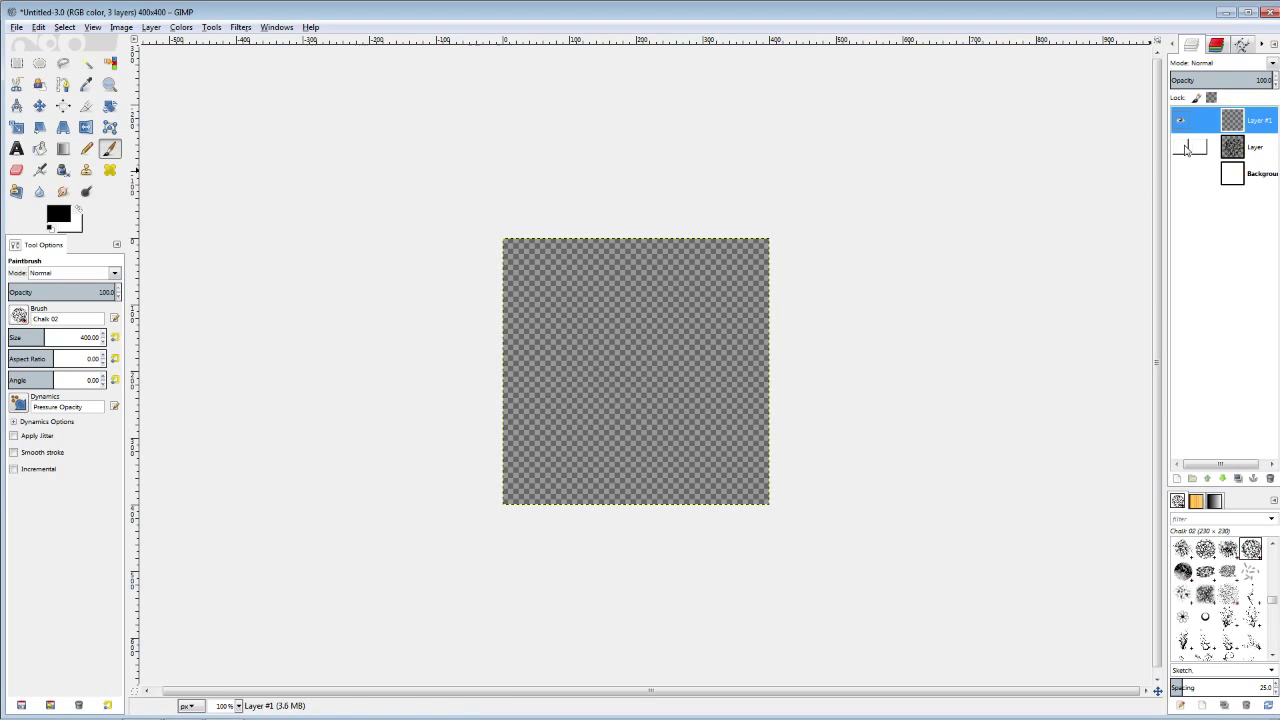
Choose a wound scratch brush and set its size to 100.
left_click(22, 320)
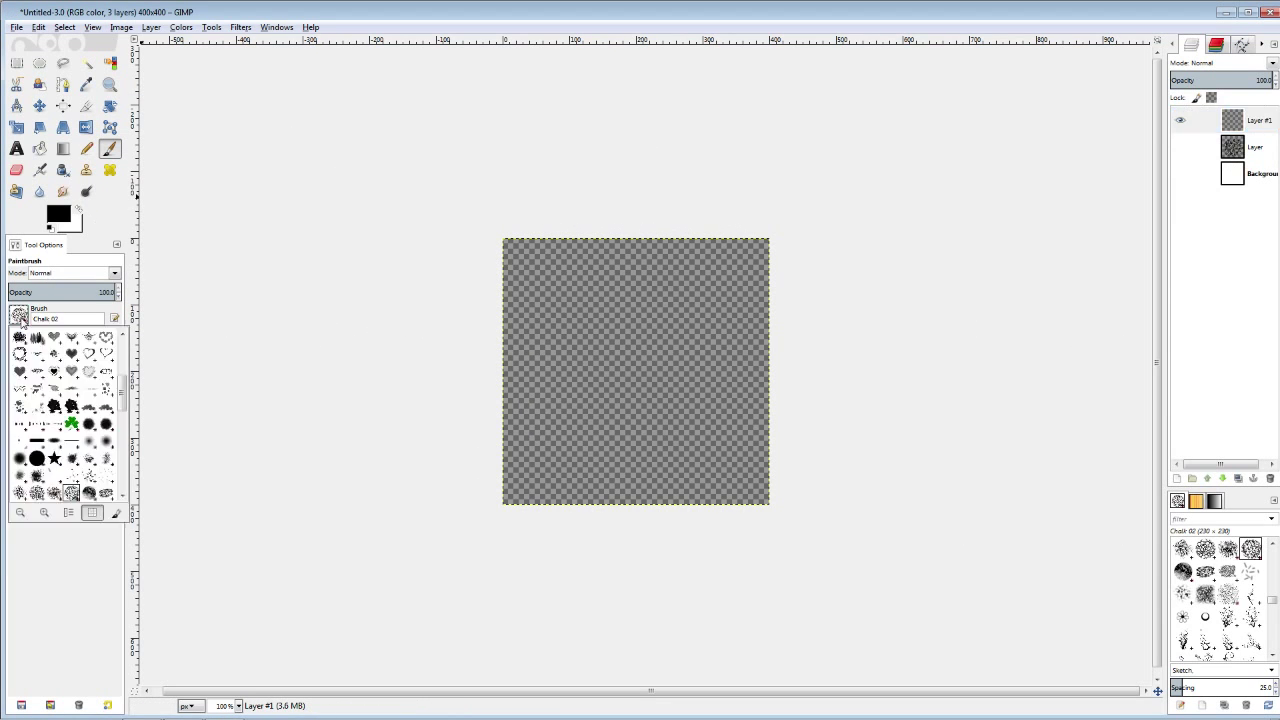
scroll(56, 415, "down", 4)
scroll(57, 417, "down", 2)
left_click(33, 485)
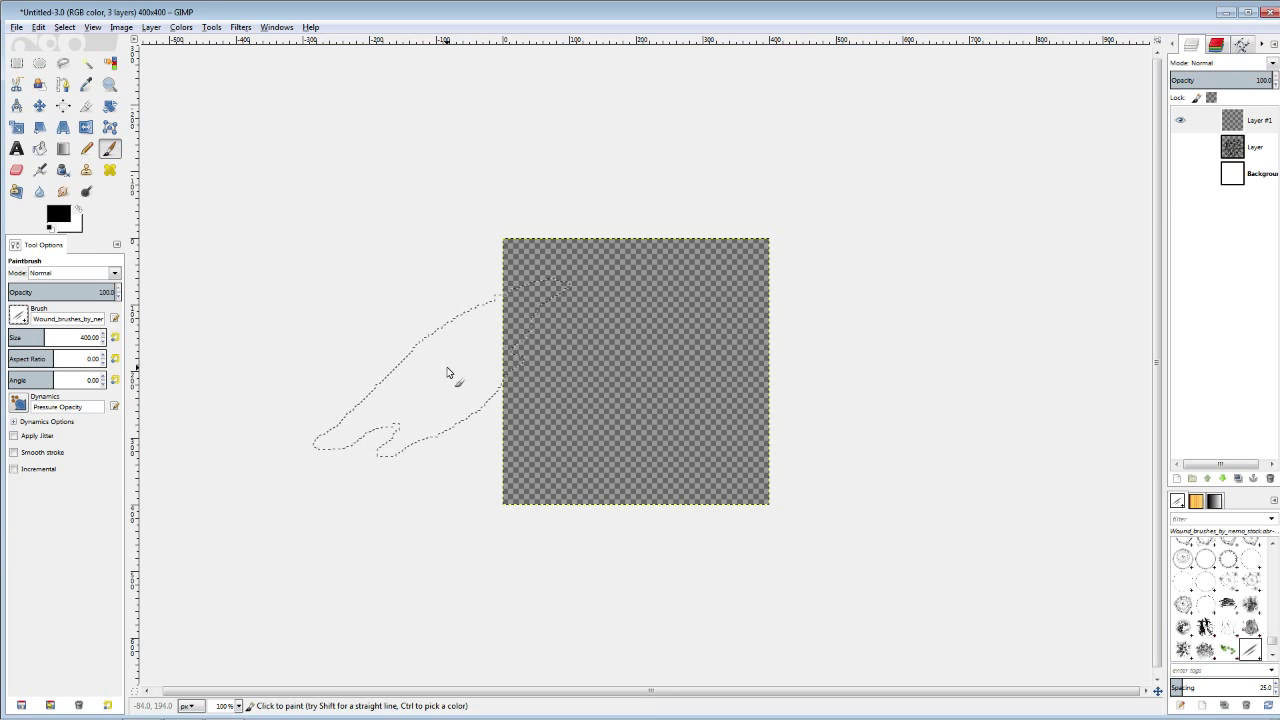
left_click(85, 335)
left_click_drag(93, 338, 91, 338)
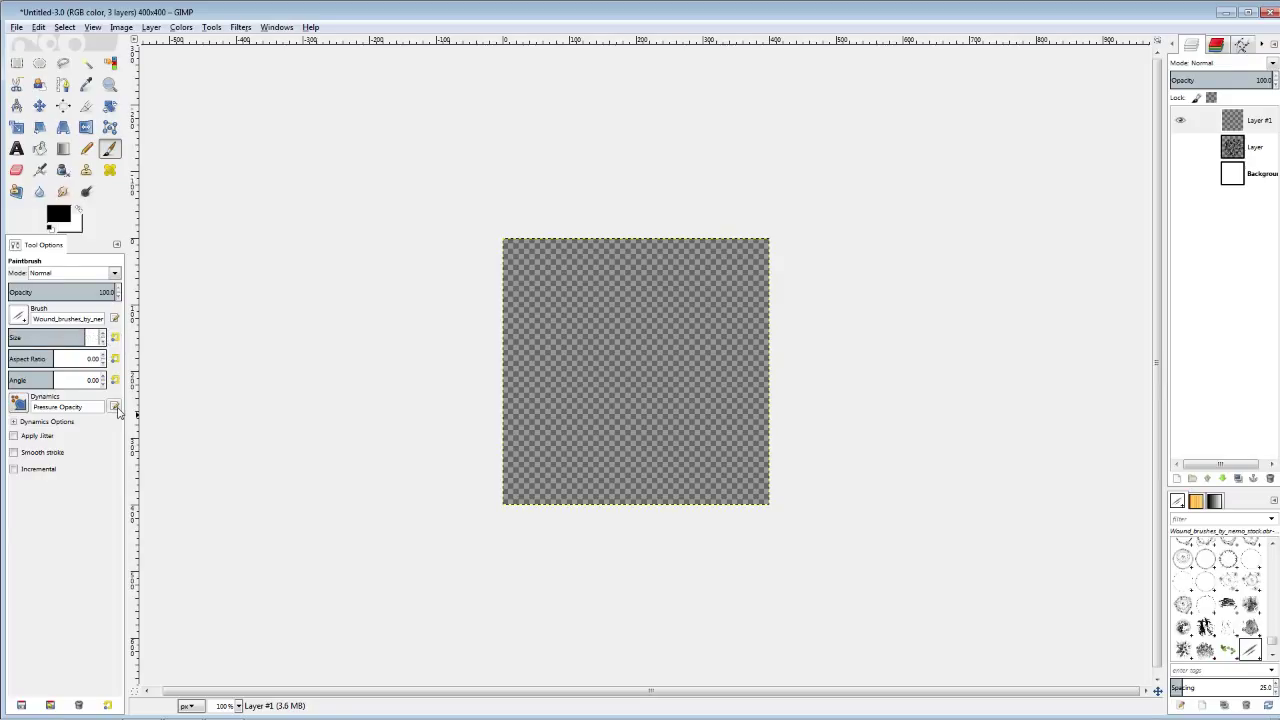
type("20")
key("Return")
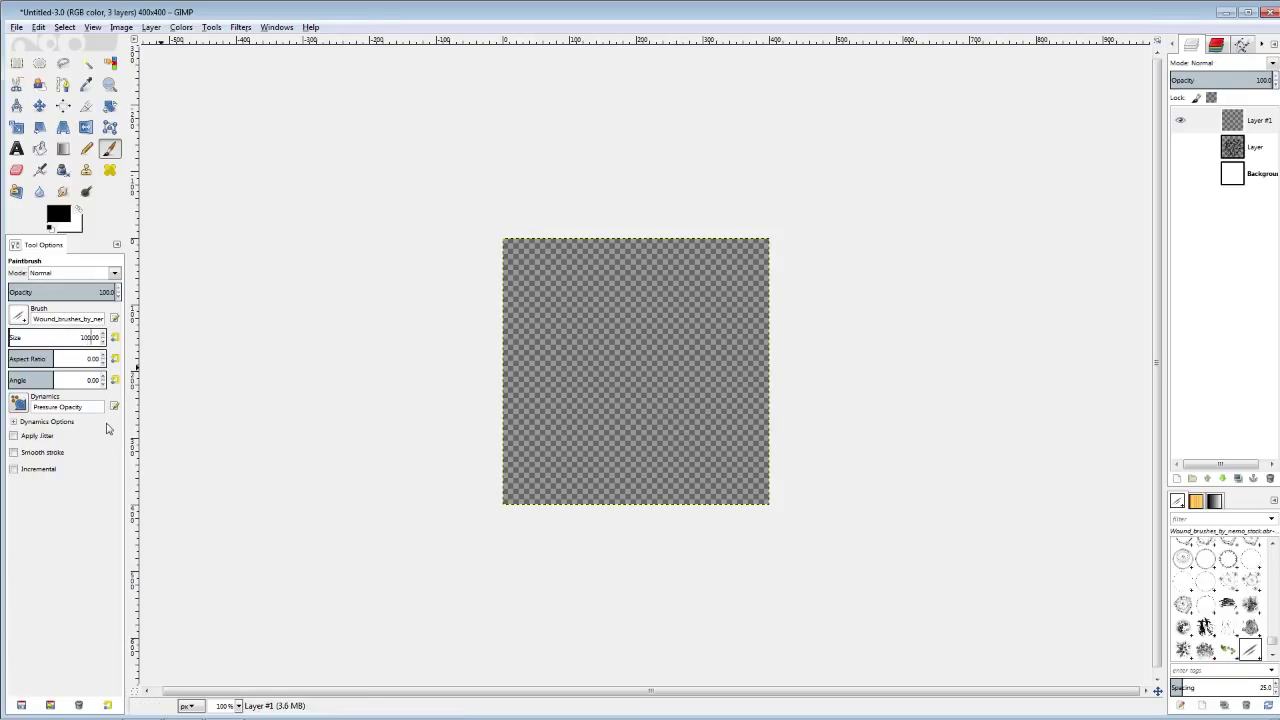
key("Return")
Paint diagonal scratch strokes across the canvas centre, top, edges and lower middle.
mouse_move(576, 461)
left_mouse_down()
mouse_move(563, 452)
mouse_move(612, 414)
mouse_move(650, 420)
mouse_move(785, 350)
mouse_move(787, 413)
left_mouse_up()
left_click_drag(570, 364, 801, 262)
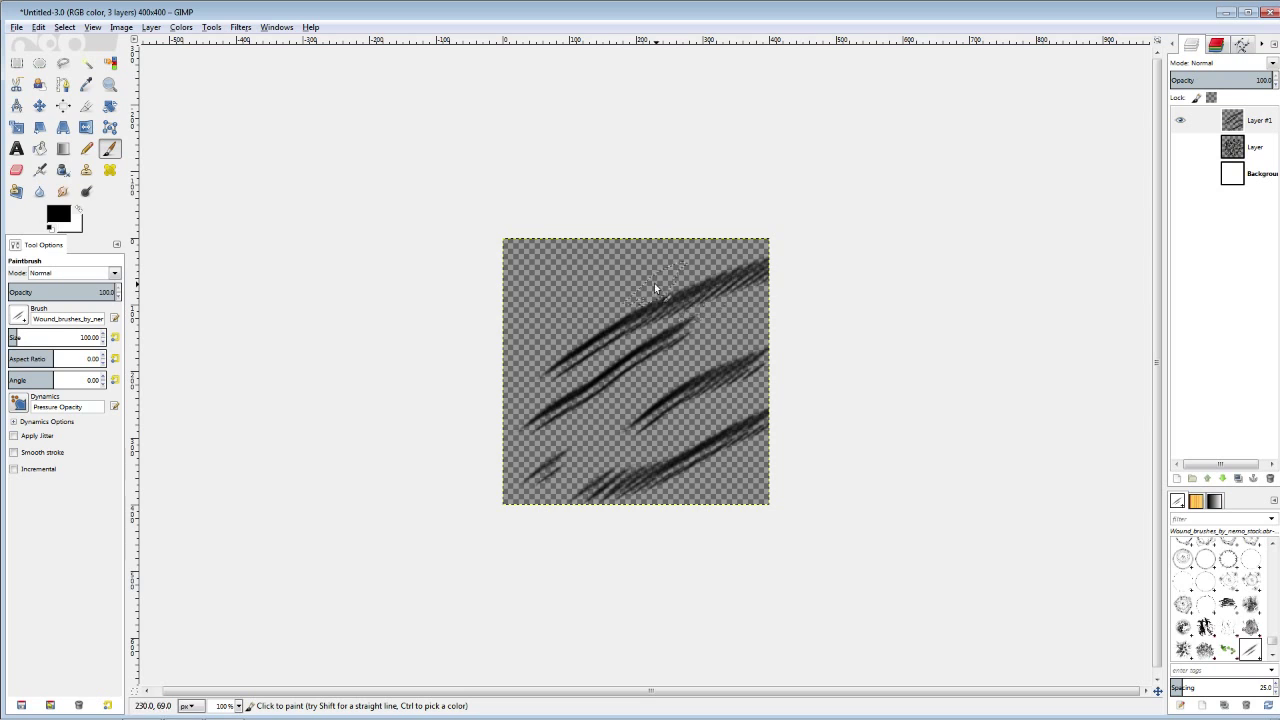
left_click_drag(582, 298, 674, 211)
left_click_drag(556, 265, 490, 300)
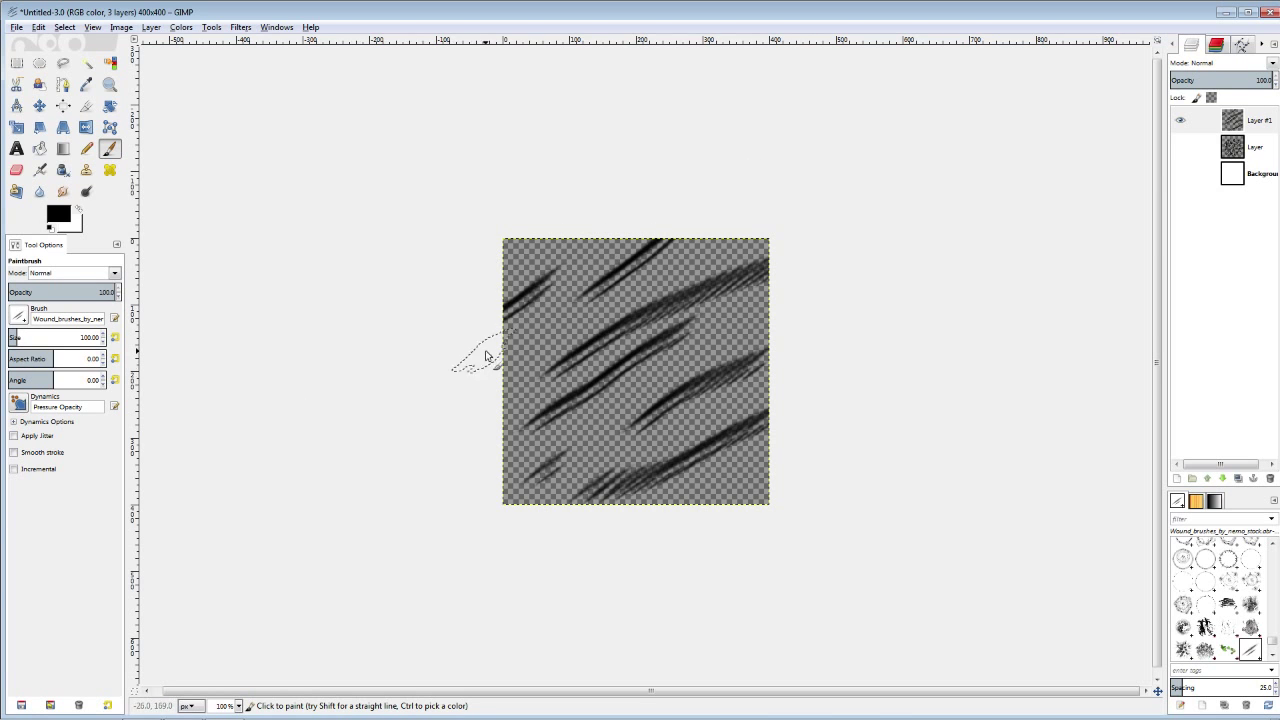
left_click(530, 350)
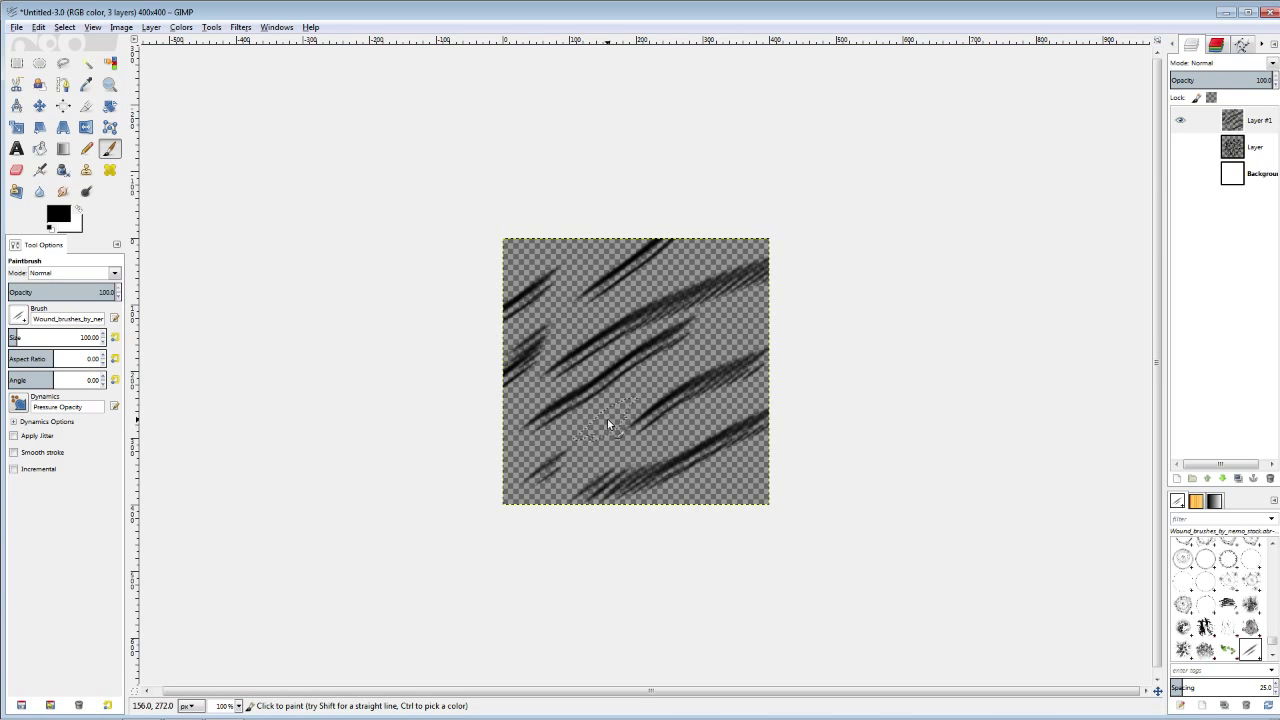
mouse_move(605, 425)
left_mouse_down()
mouse_move(701, 455)
mouse_move(686, 429)
mouse_move(641, 444)
left_mouse_up()
left_click(692, 265)
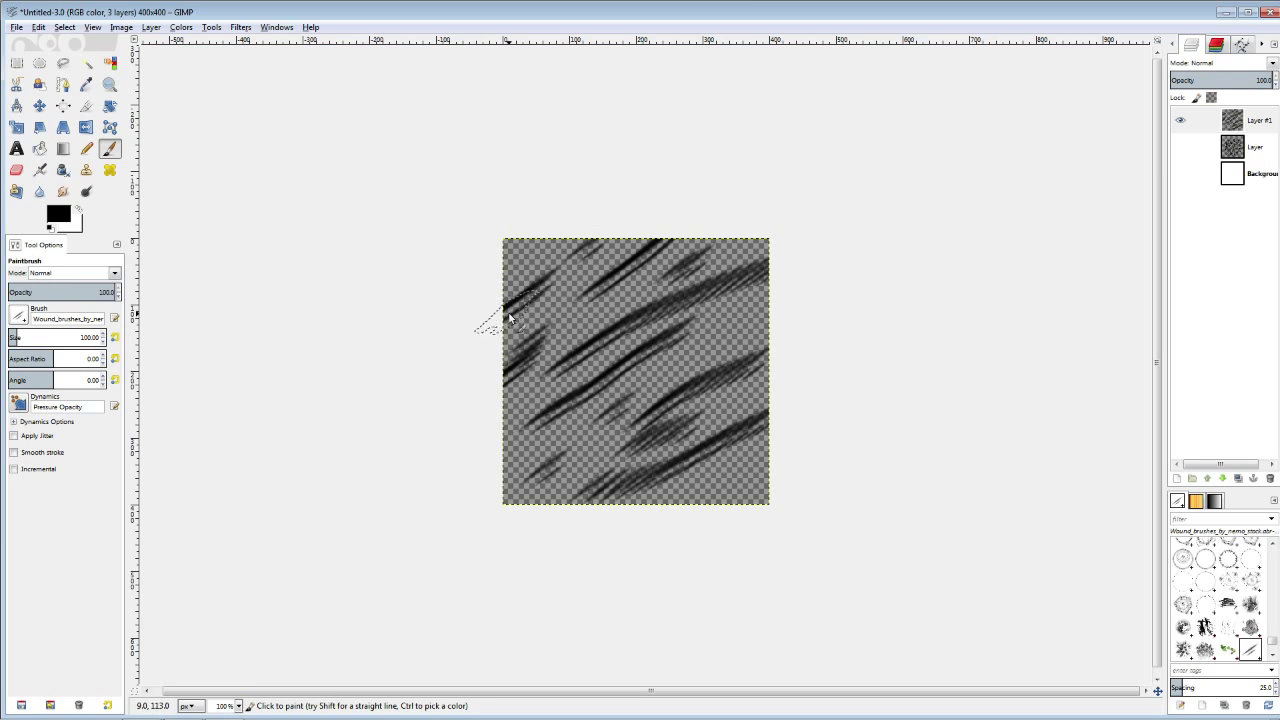
left_click(16, 170)
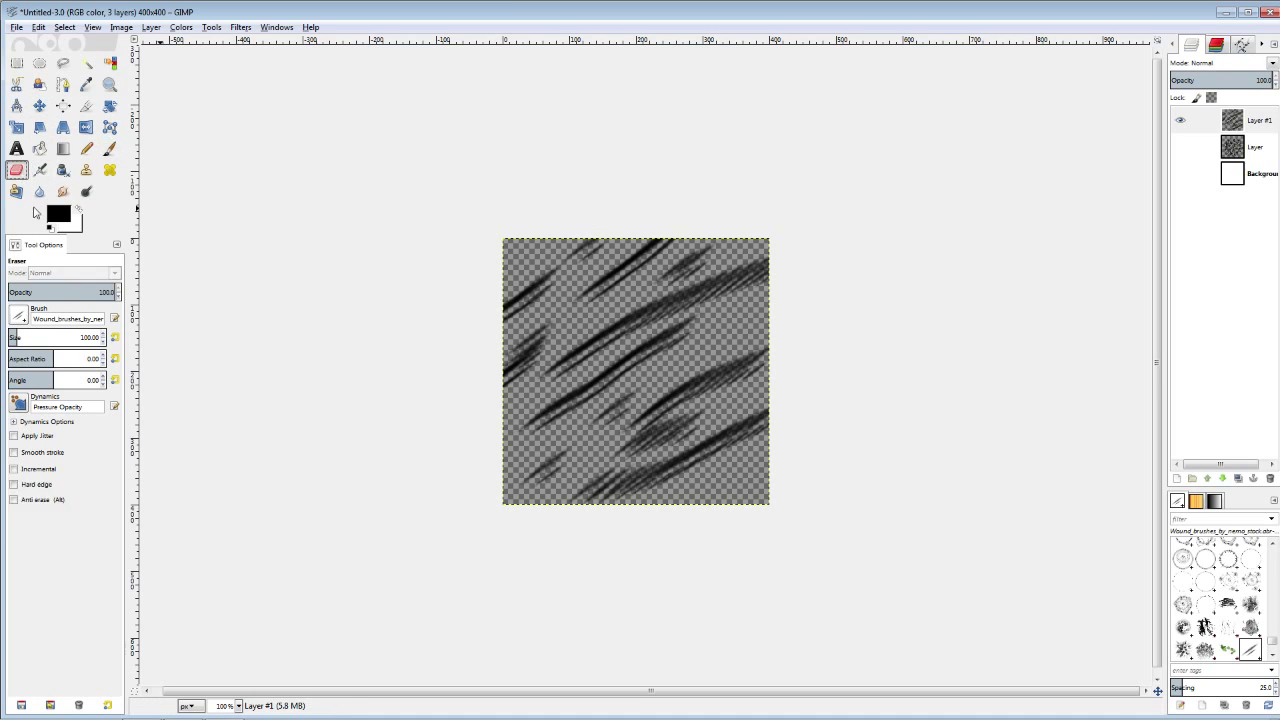
Erase the scratches along the left edge with the 2. Hardness 075 brush.
left_click(18, 316)
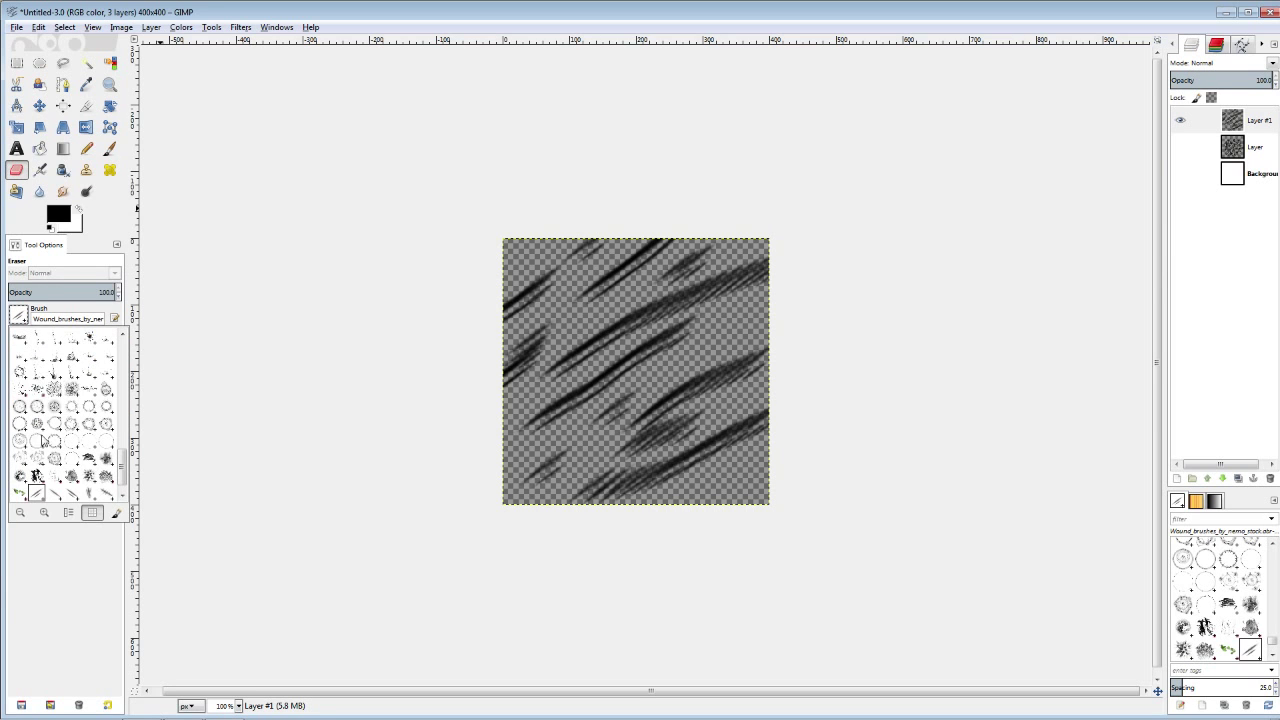
scroll(43, 468, "up", 6)
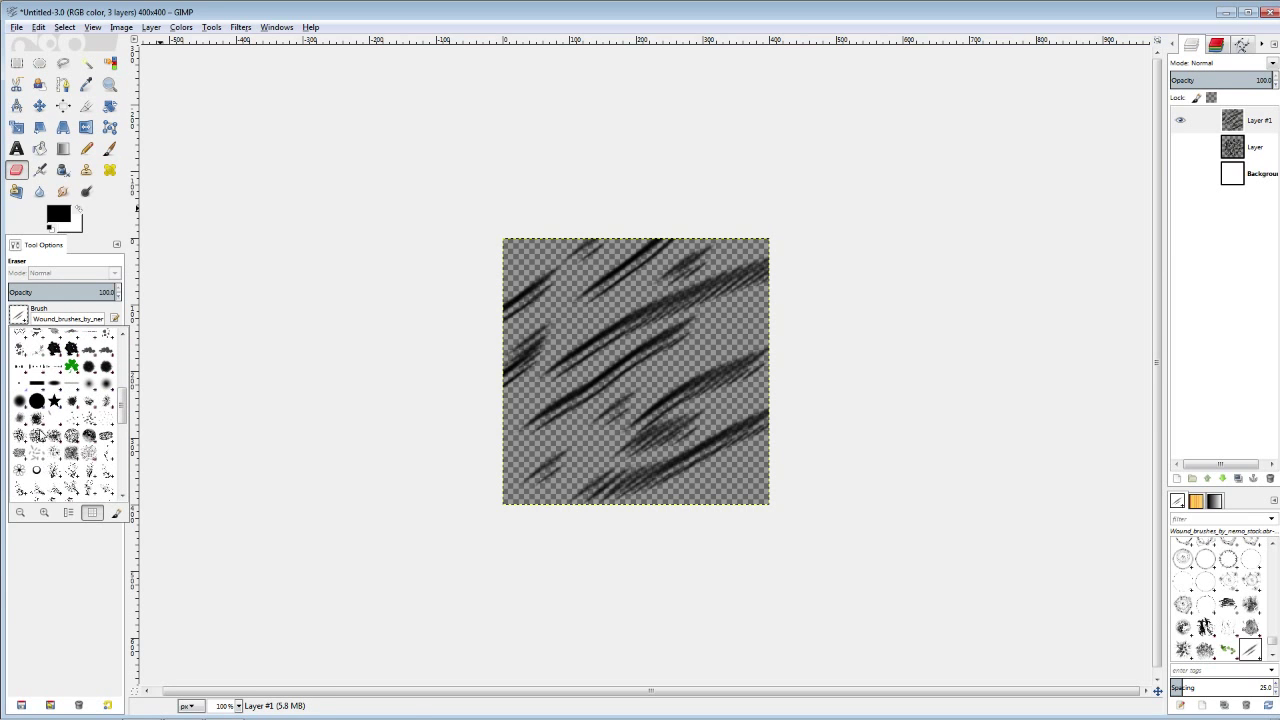
left_click(36, 401)
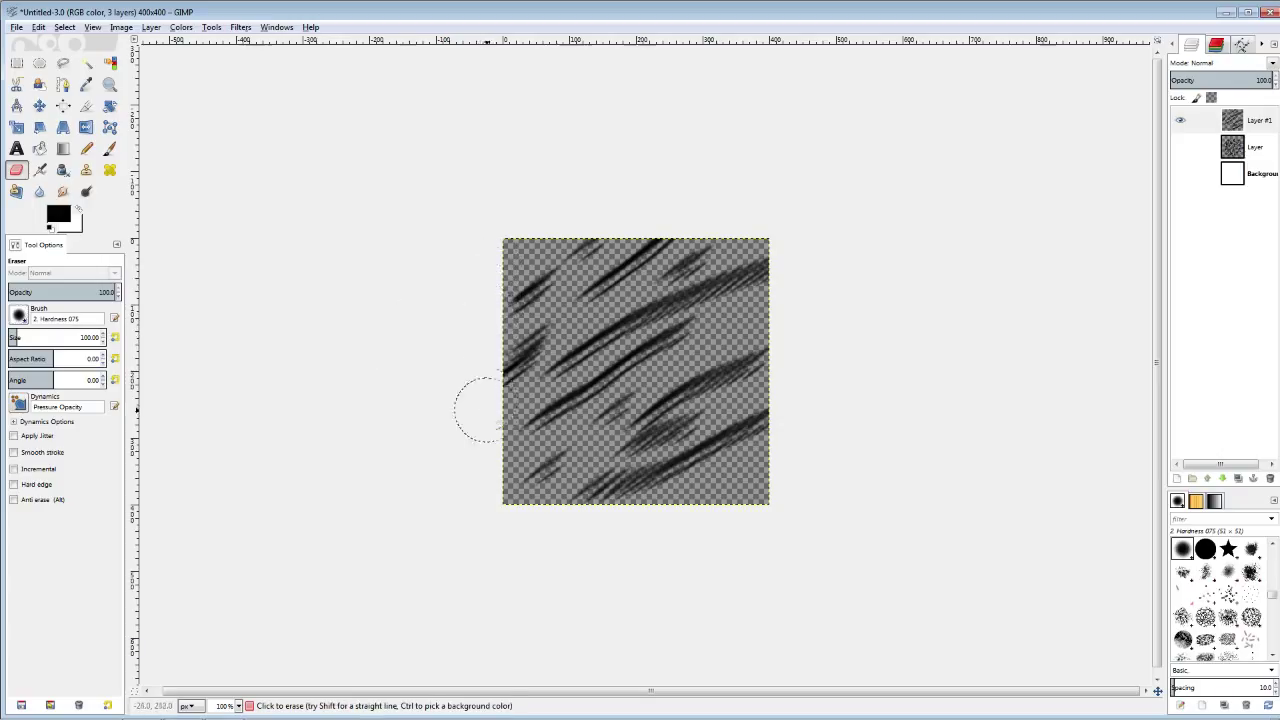
mouse_move(486, 400)
left_mouse_down()
mouse_move(475, 341)
mouse_move(510, 420)
mouse_move(468, 366)
mouse_move(498, 450)
mouse_move(547, 518)
mouse_move(627, 528)
mouse_move(733, 490)
mouse_move(720, 498)
mouse_move(774, 401)
mouse_move(777, 435)
mouse_move(750, 333)
mouse_move(795, 318)
mouse_move(747, 241)
mouse_move(781, 258)
mouse_move(680, 213)
mouse_move(699, 230)
mouse_move(642, 233)
mouse_move(688, 224)
mouse_move(640, 215)
mouse_move(565, 234)
mouse_move(594, 223)
left_mouse_up()
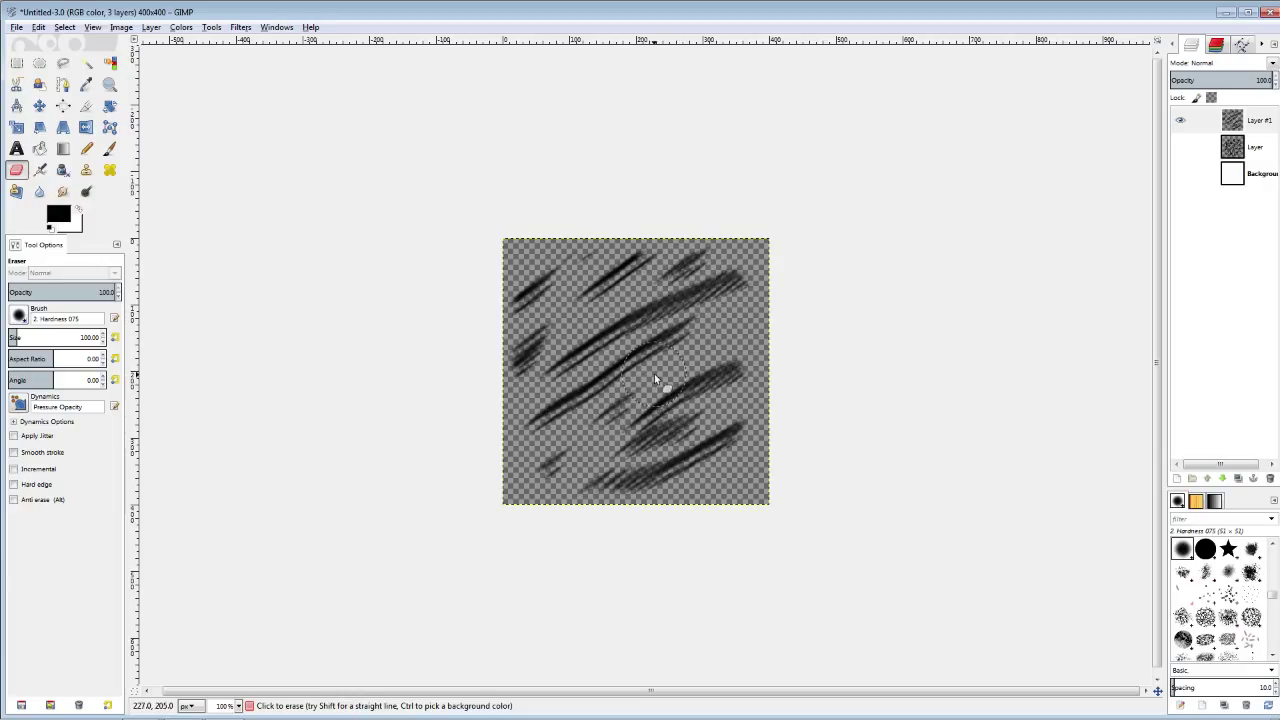
Hide Layer #1's scratch streaks and make the chalk texture Layer visible instead.
left_click(1181, 121)
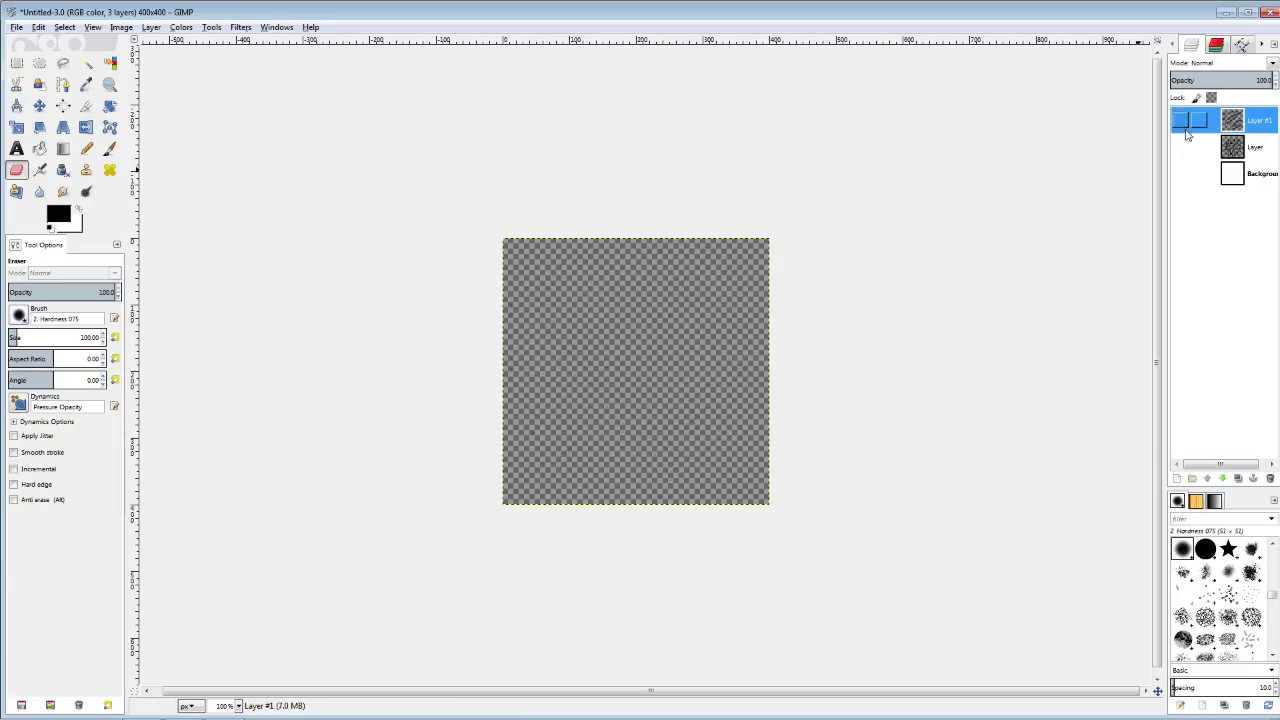
left_click(1183, 147)
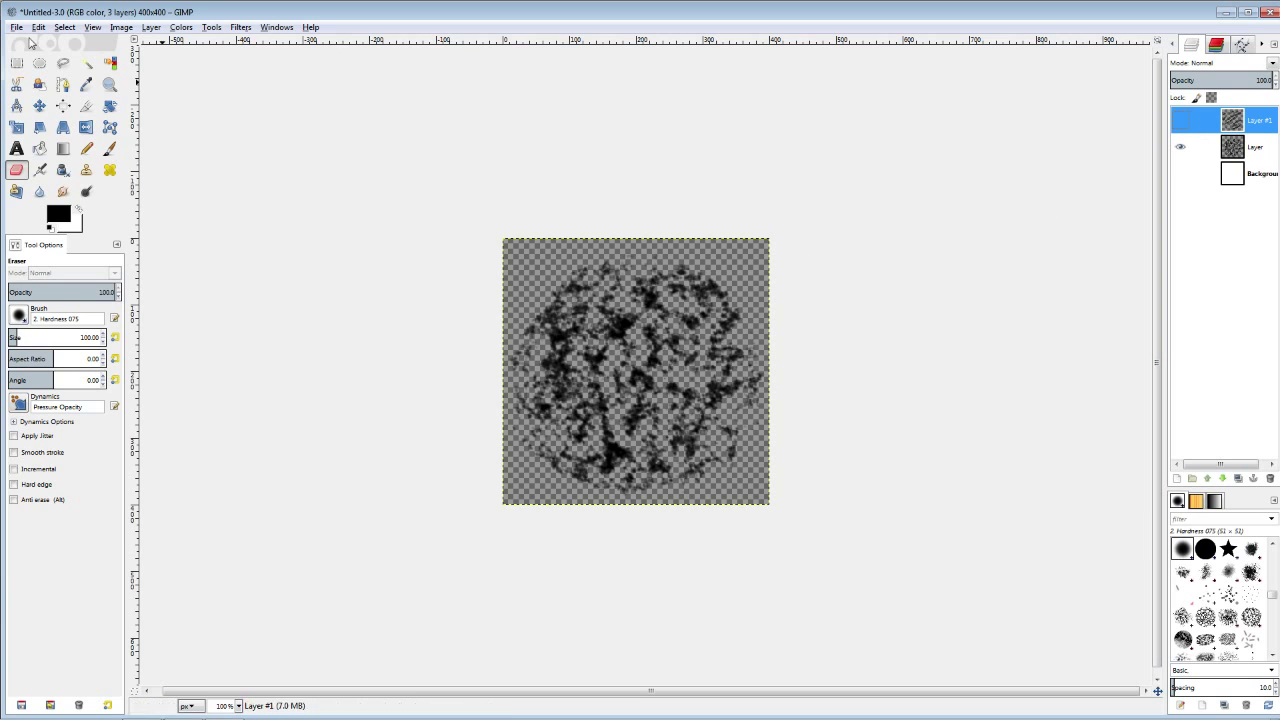
left_click(16, 27)
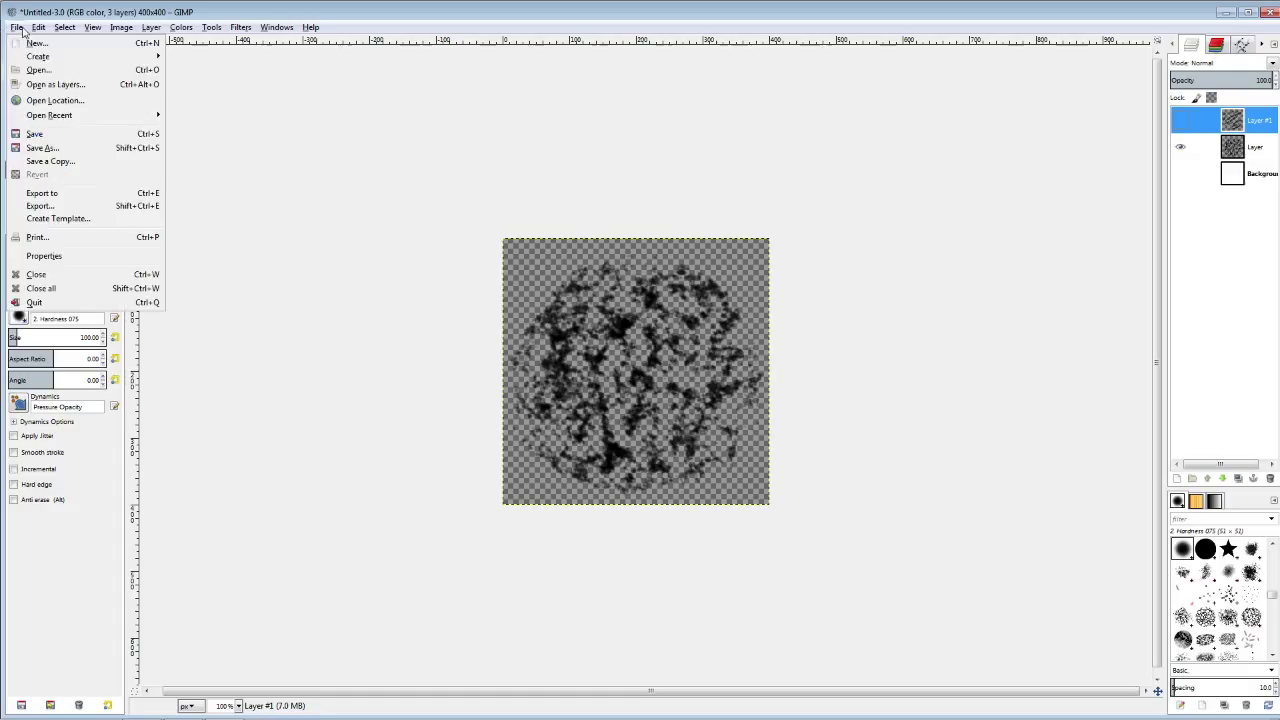
Export the visible chalk texture to Pictures as Test Gimp Brush.png with default PNG options.
left_click(44, 205)
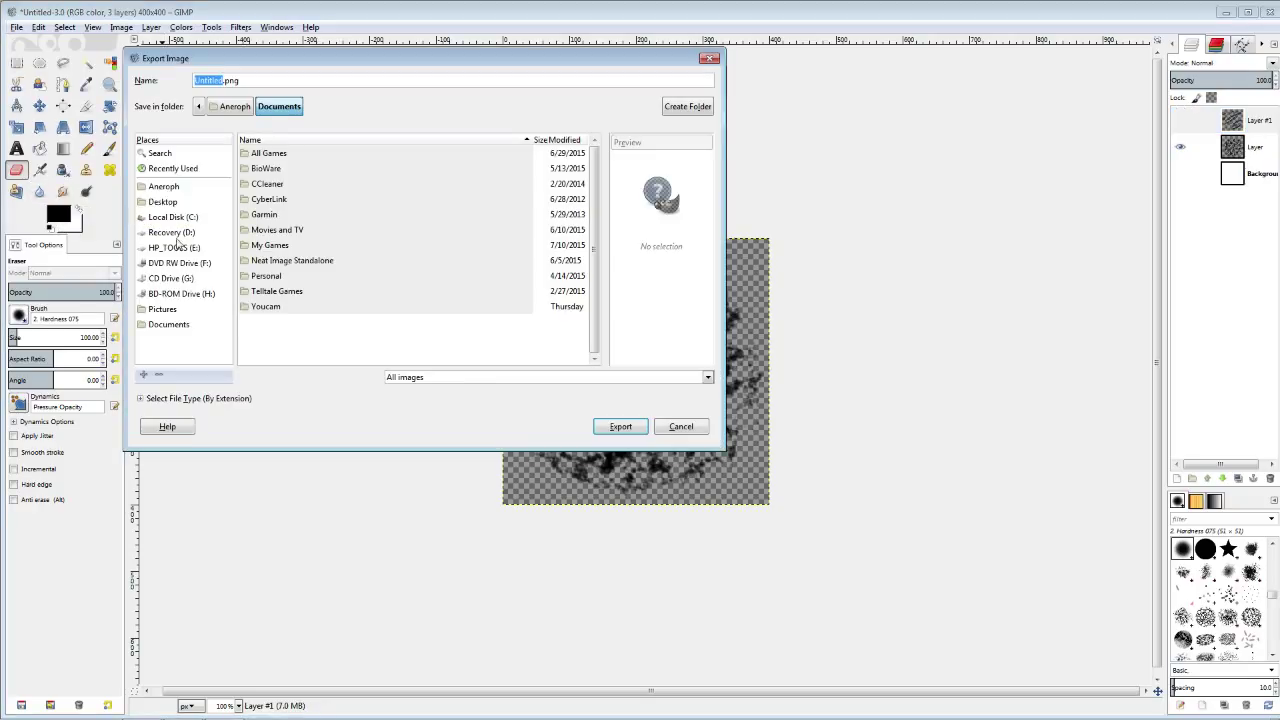
left_click(165, 309)
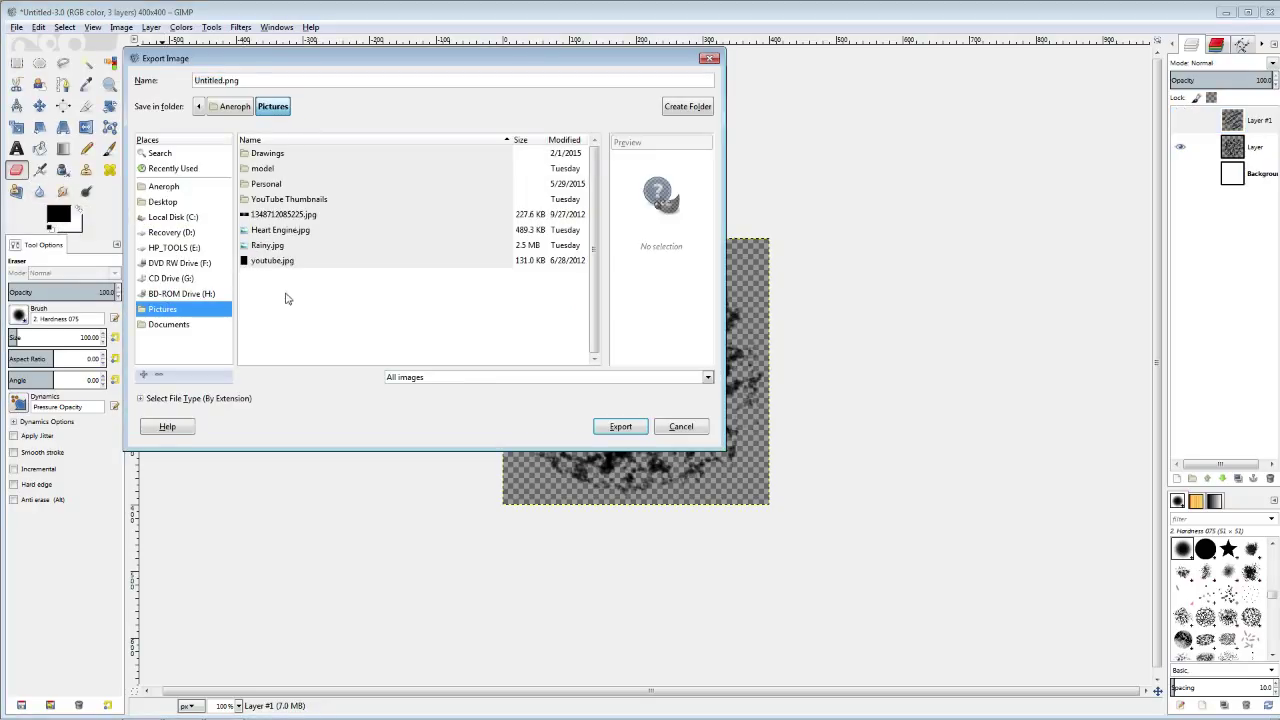
triple_click(248, 80)
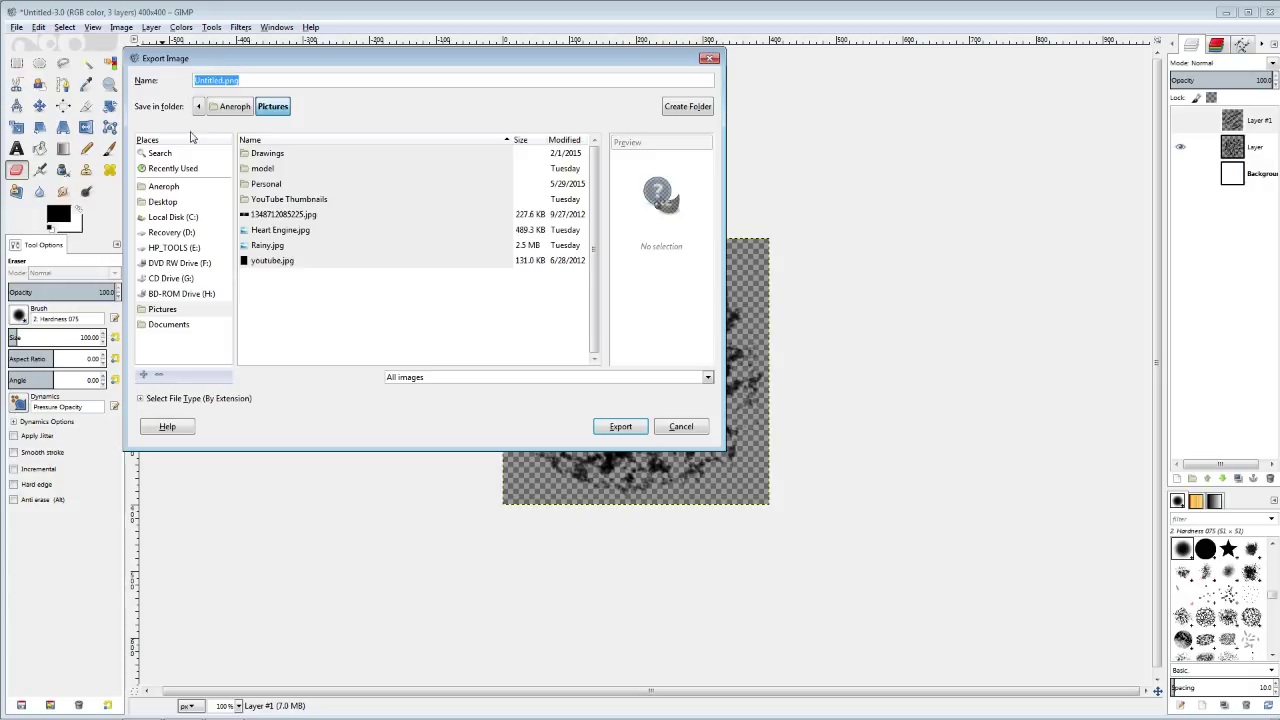
key("BackSpace")
type("Test Gimp Brush")
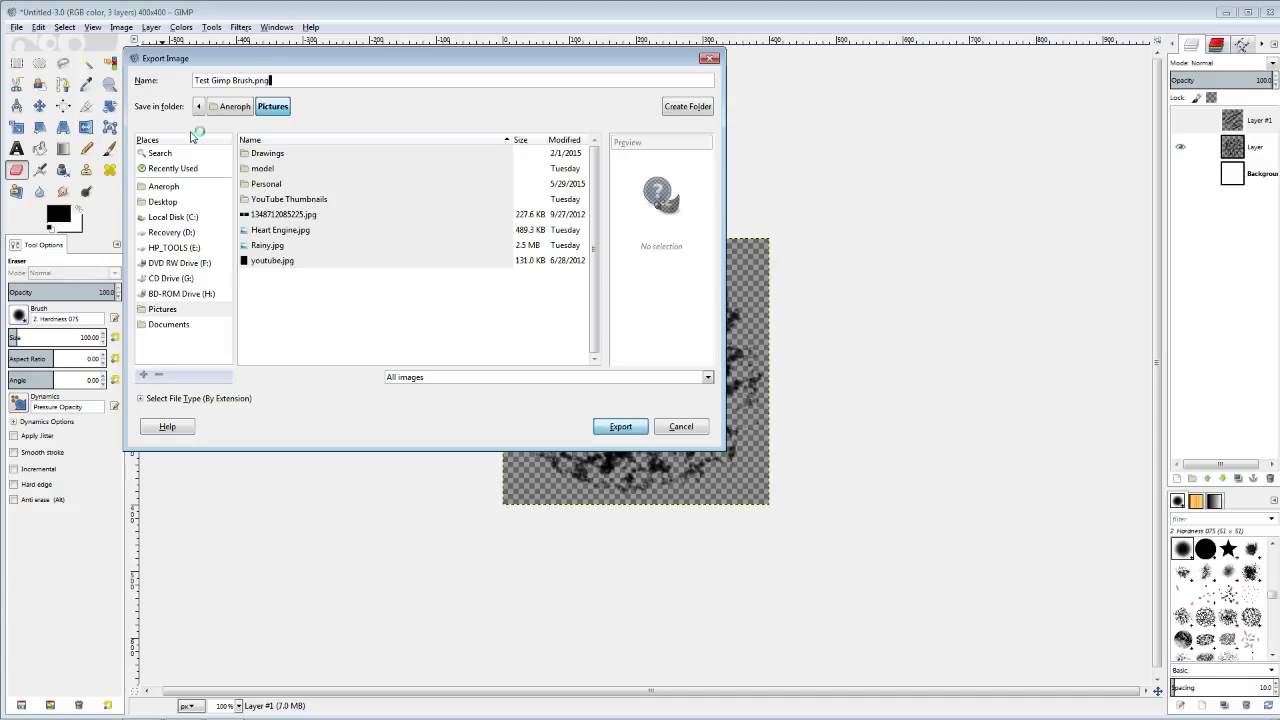
key("Return")
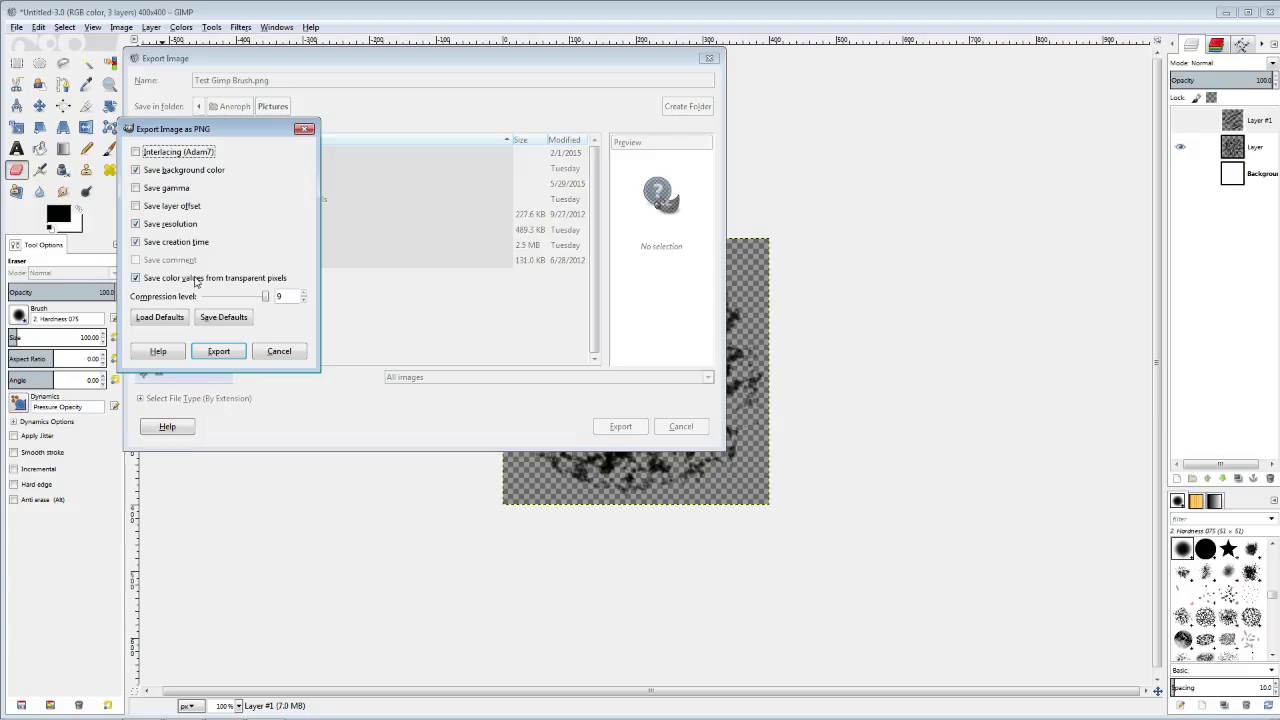
left_click(218, 352)
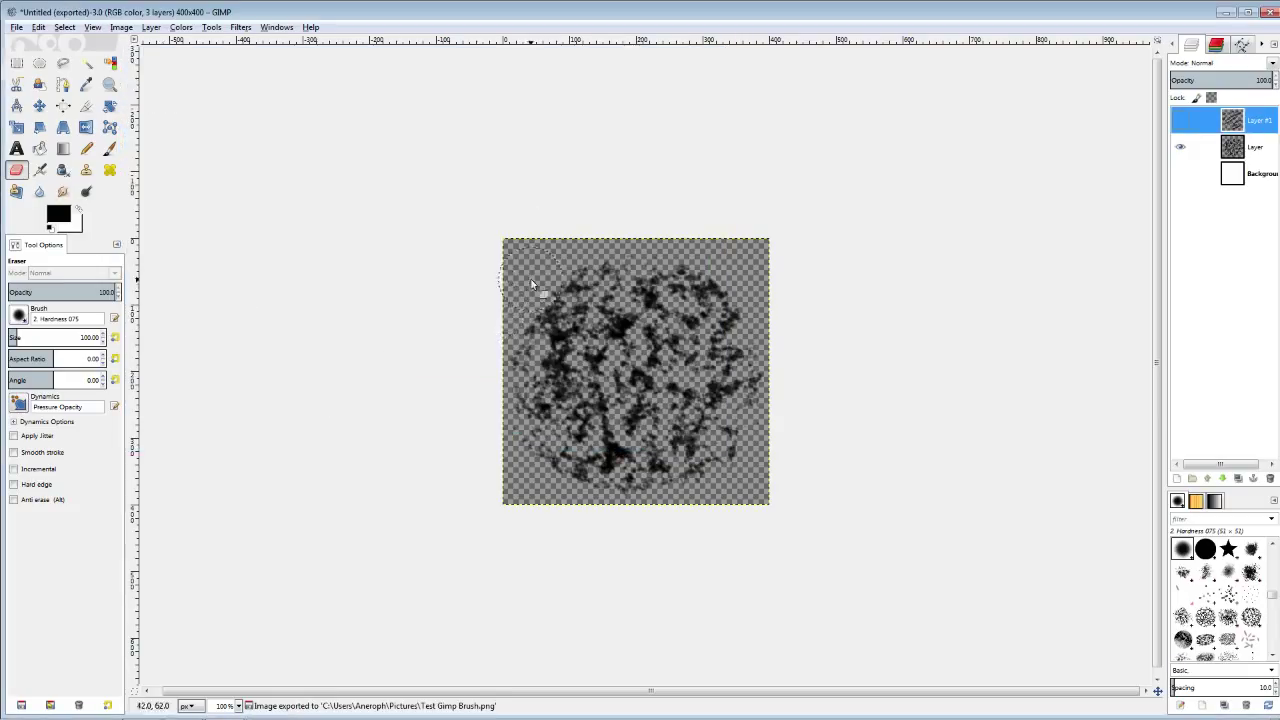
Launch Blender, dismiss the splash screen and orbit to a low, close view of the cube.
mouse_move(189, 700)
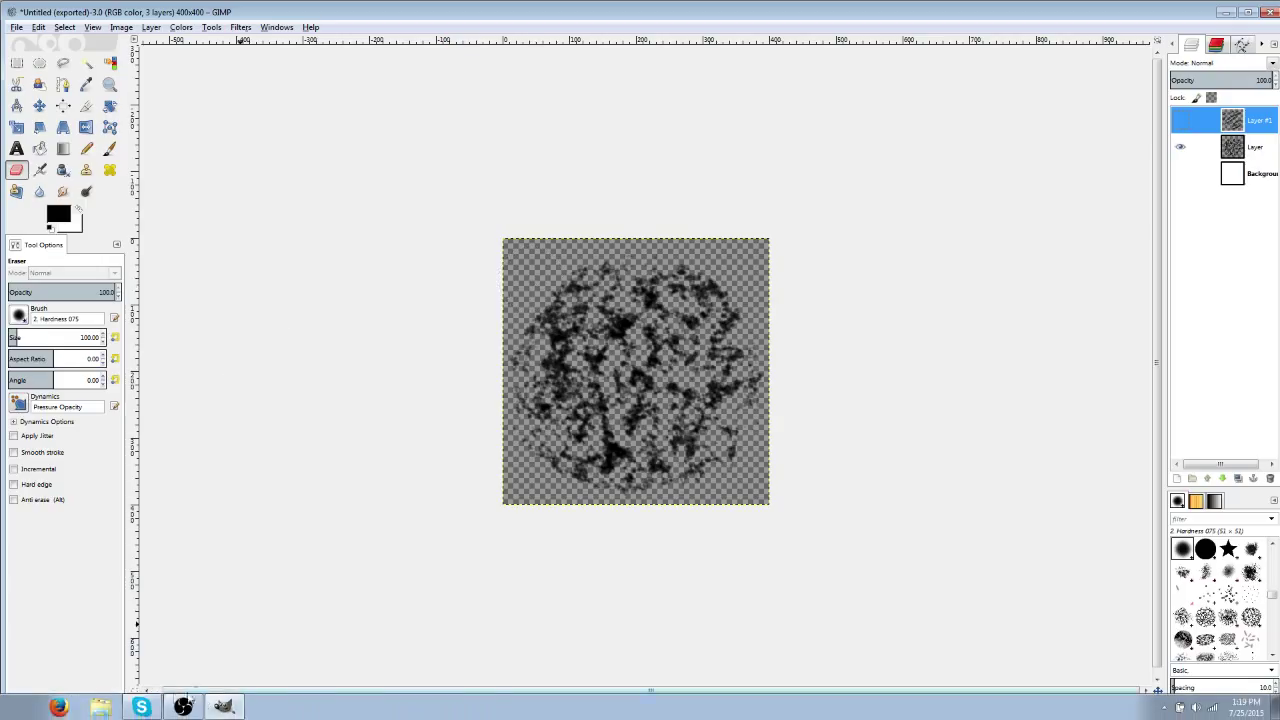
left_click(22, 707)
left_click(86, 352)
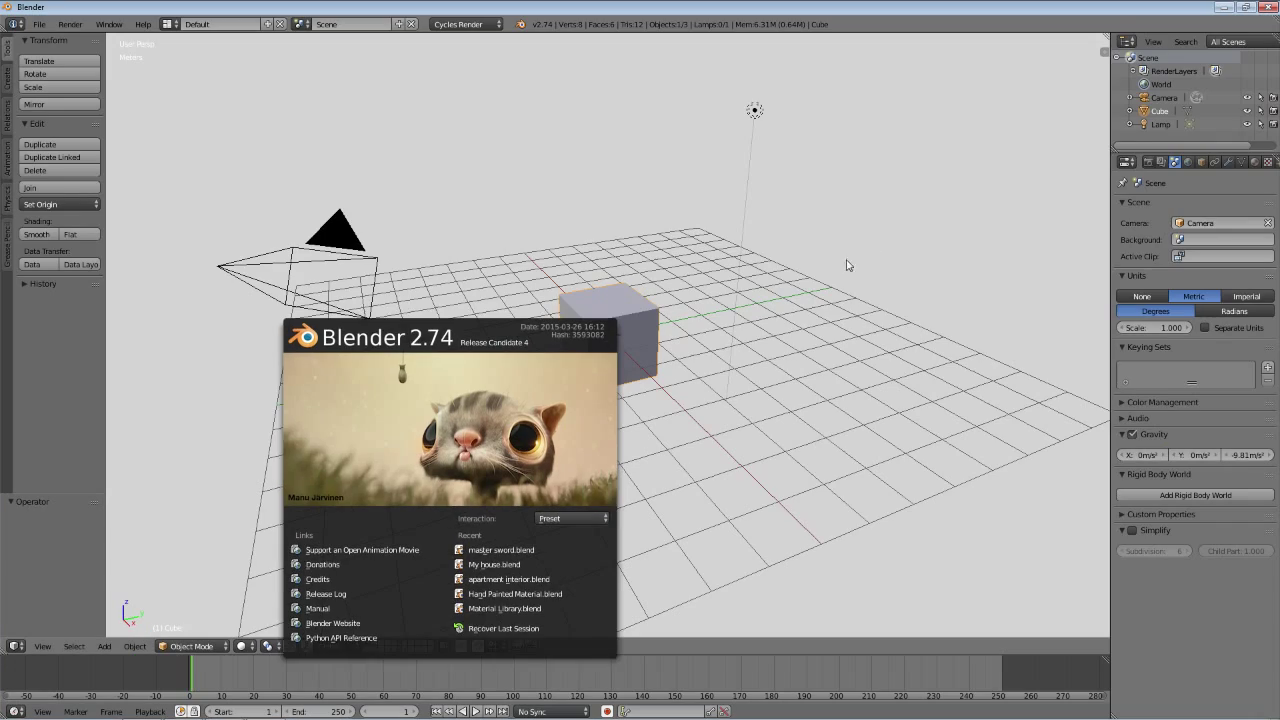
left_click(840, 270)
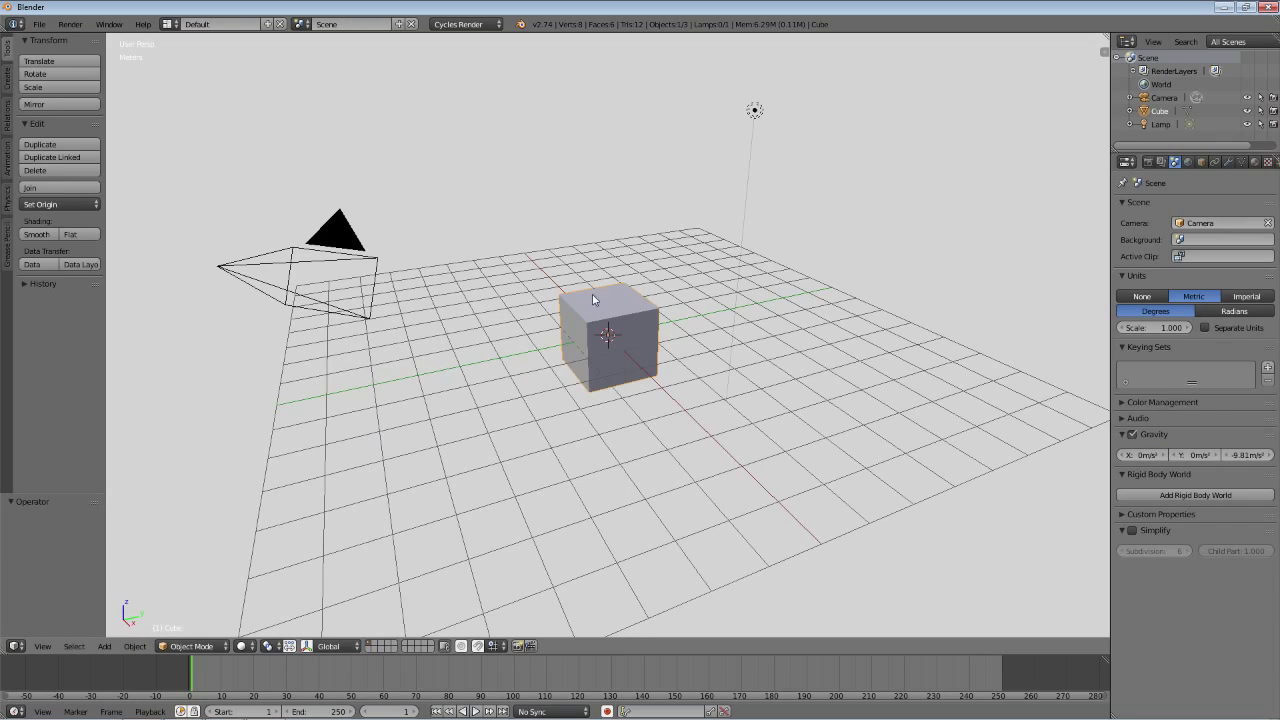
left_click_drag(590, 333, 670, 350)
left_click_drag(520, 362, 549, 316)
scroll(568, 398, "up", 3)
left_click_drag(554, 366, 482, 380)
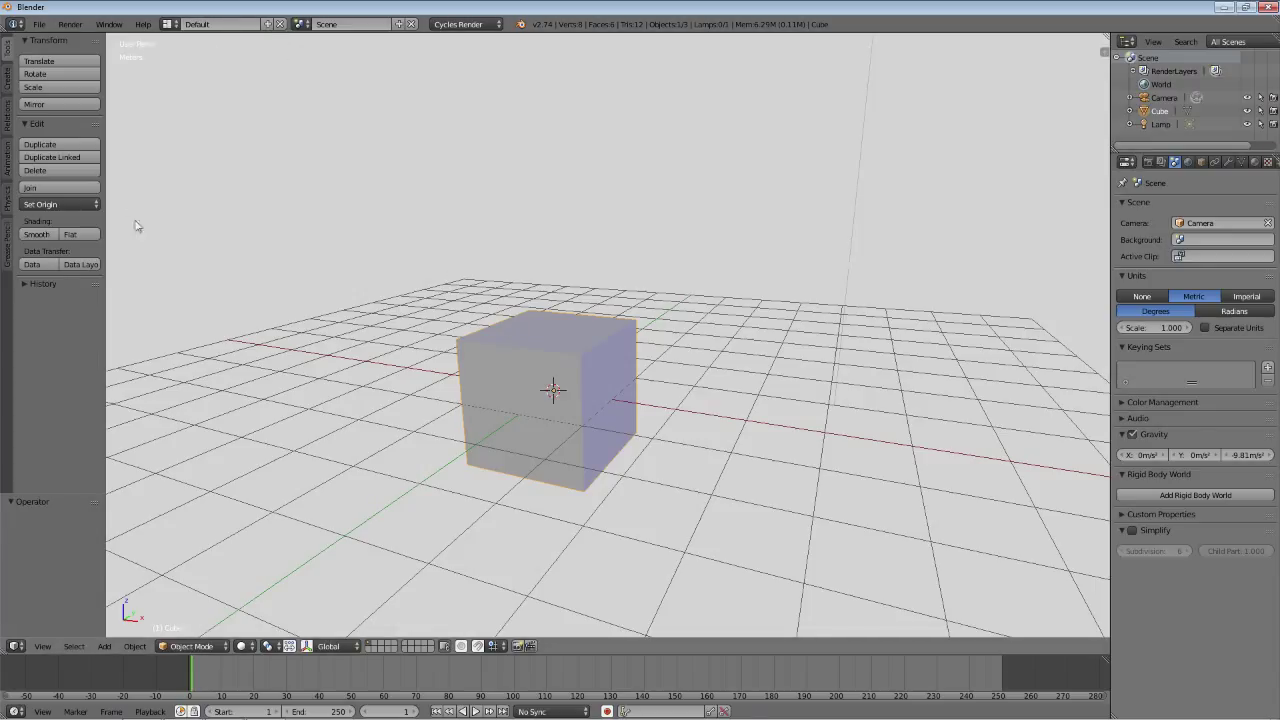
Enable Use Nodes on the cube's material so it shades with a Diffuse BSDF.
left_click(1255, 161)
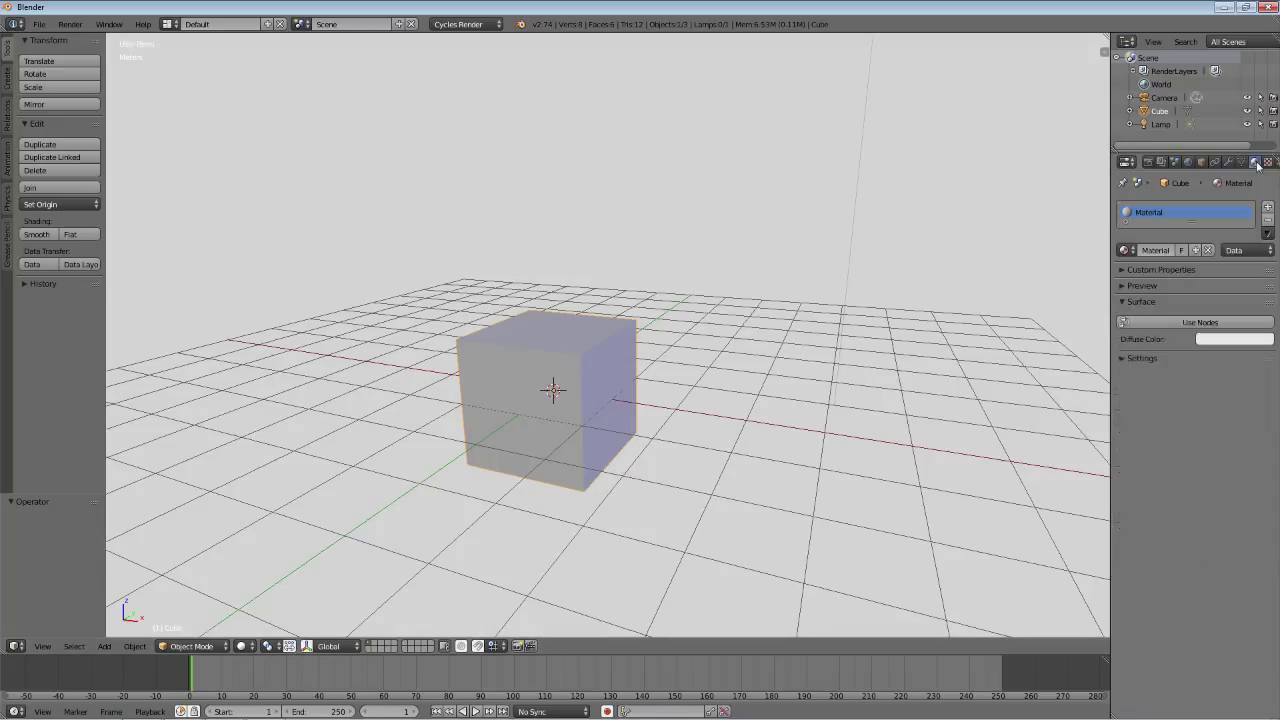
left_click(1162, 322)
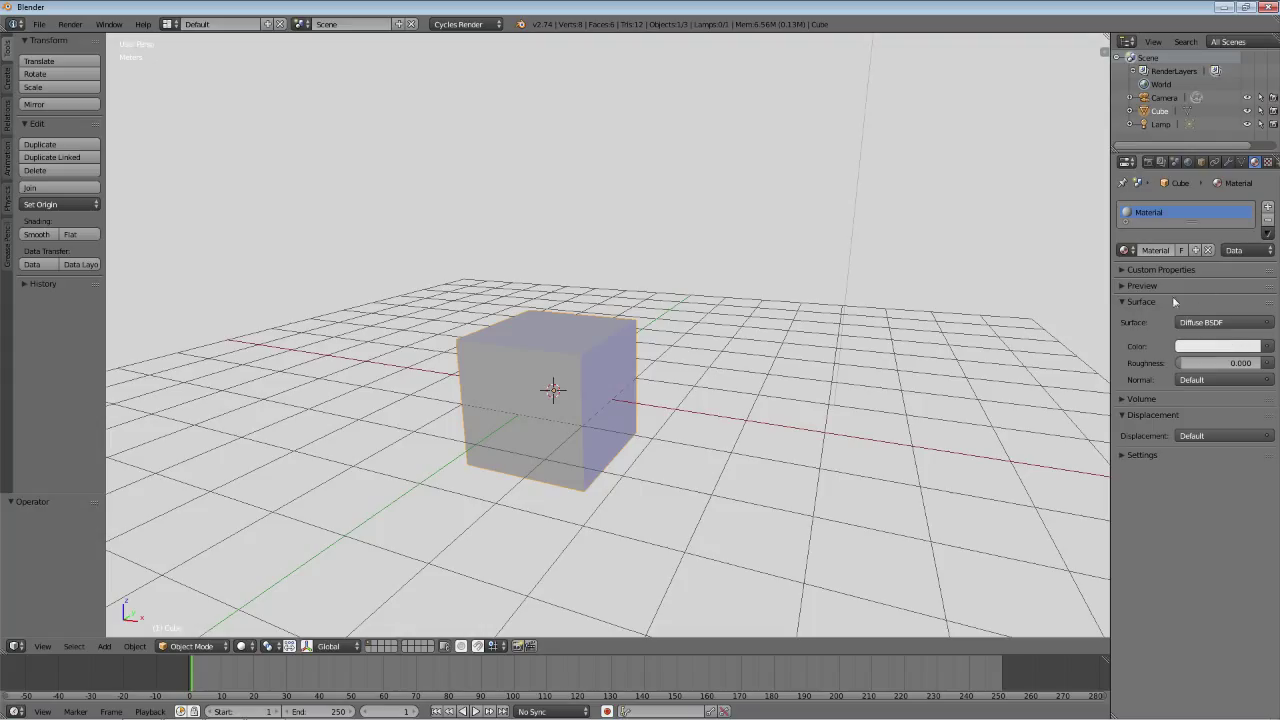
left_click(196, 23)
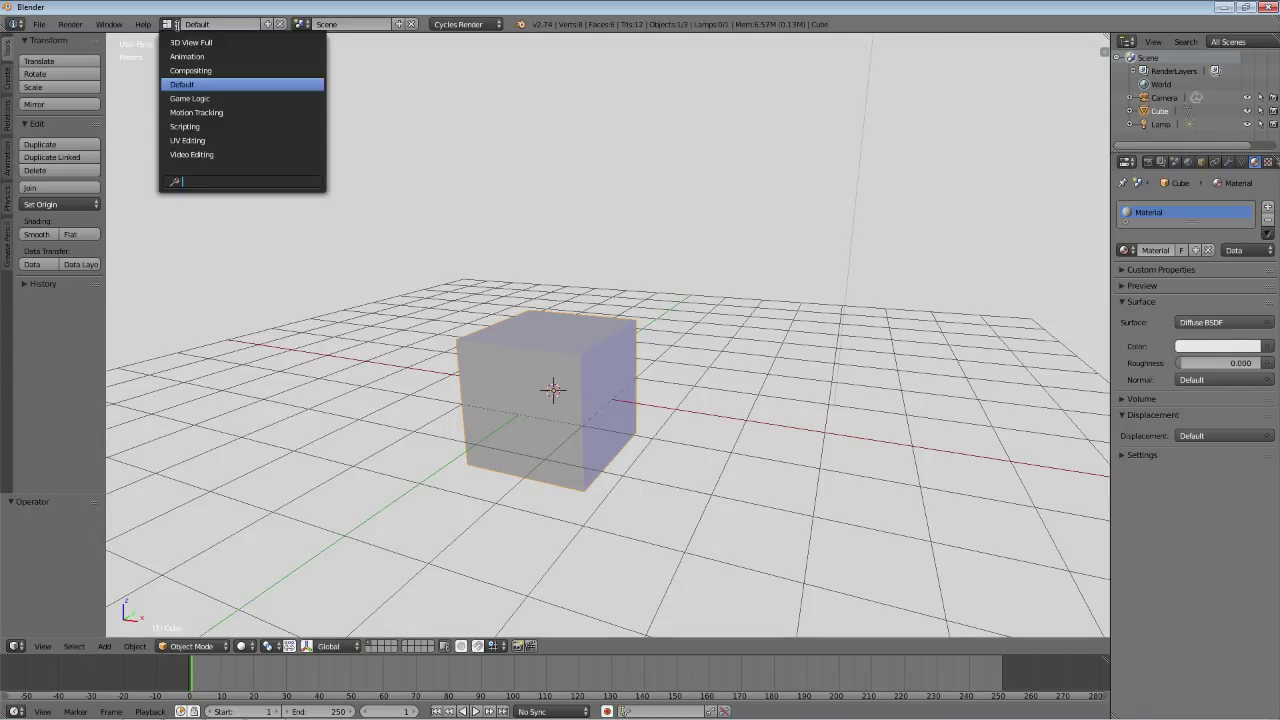
In the Compositing layout's shader nodes, add an Image Texture node linked to Diffuse BSDF Color.
left_click(177, 72)
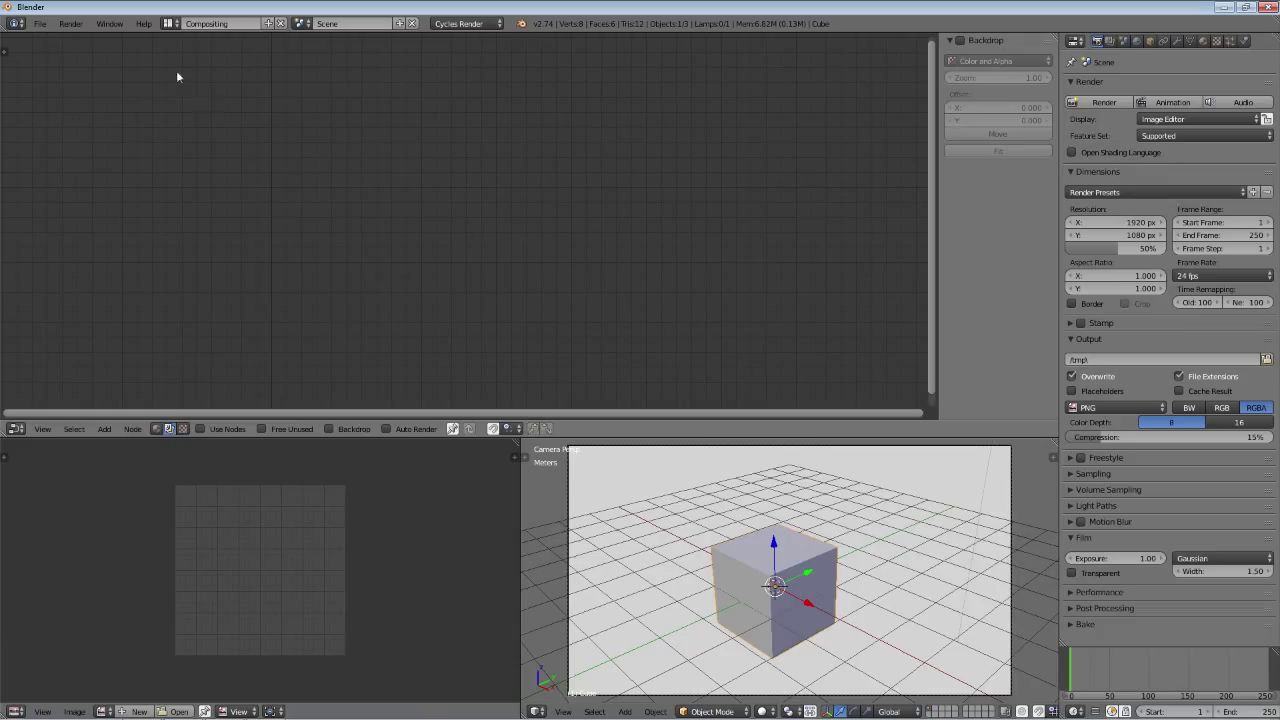
left_click(157, 429)
left_click_drag(363, 290, 531, 298)
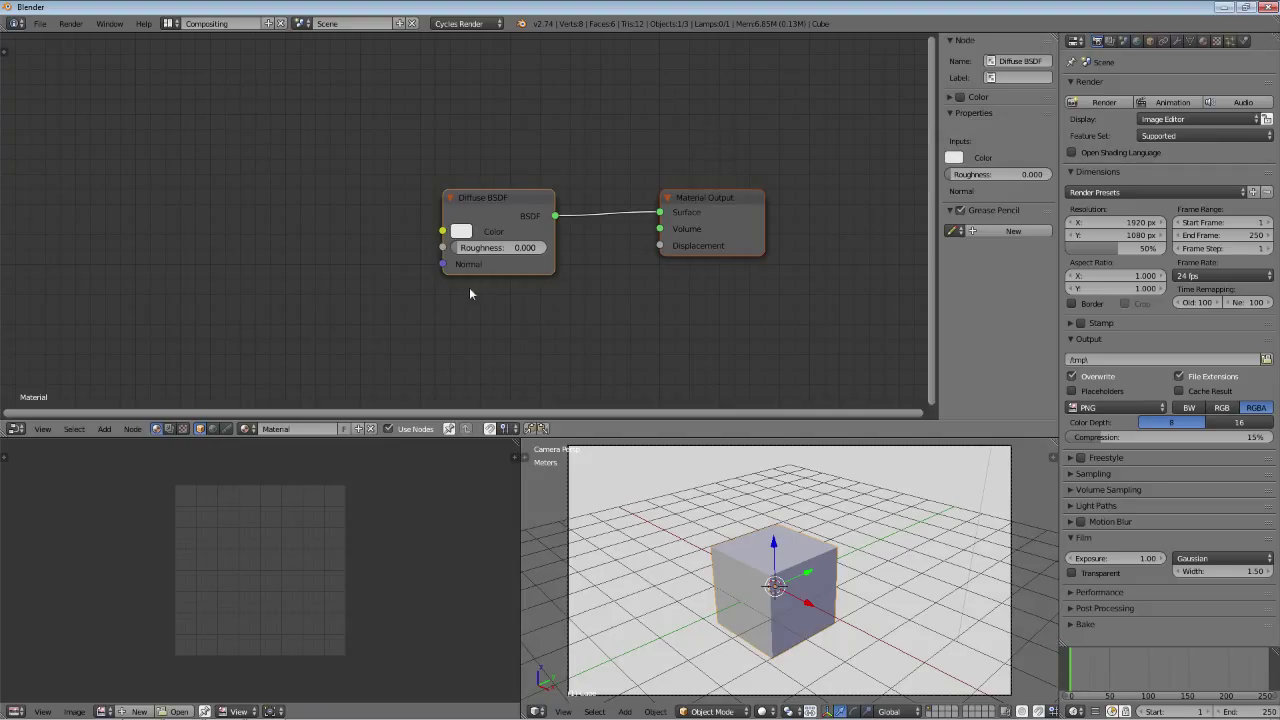
scroll(472, 296, "left", 3)
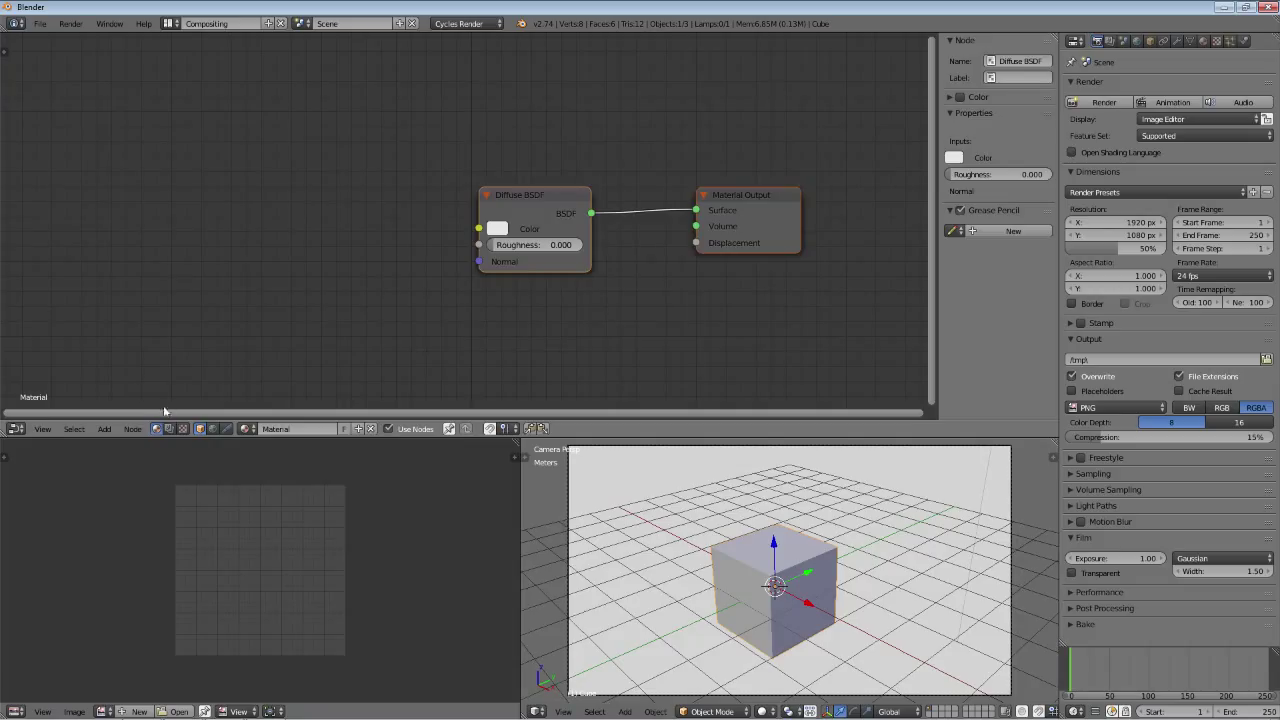
scroll(382, 280, "left", 5)
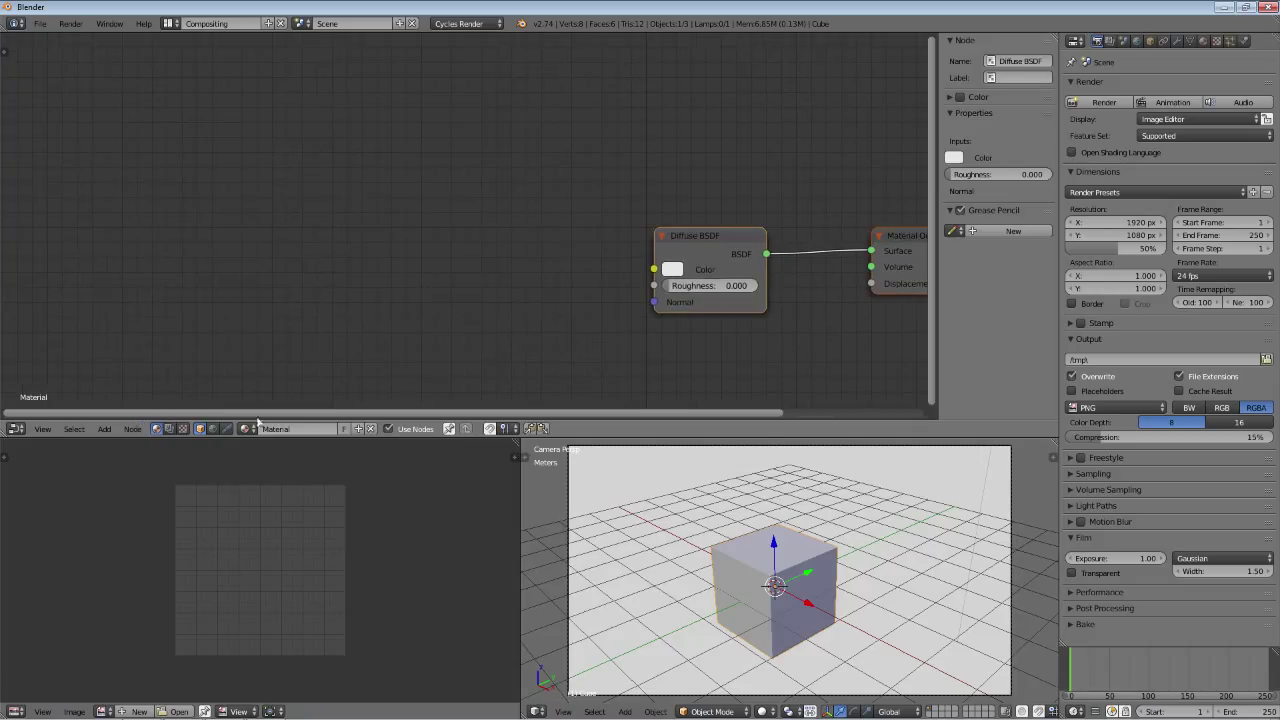
left_click(105, 428)
mouse_move(124, 349)
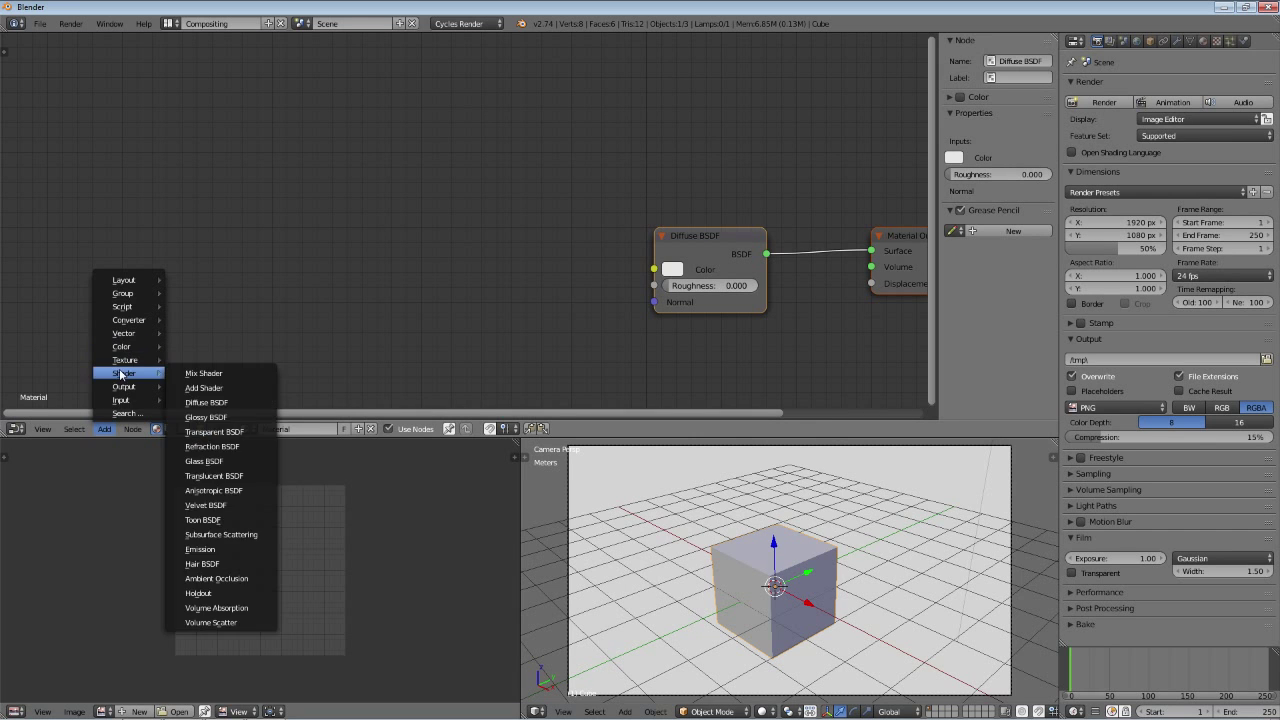
left_click(210, 361)
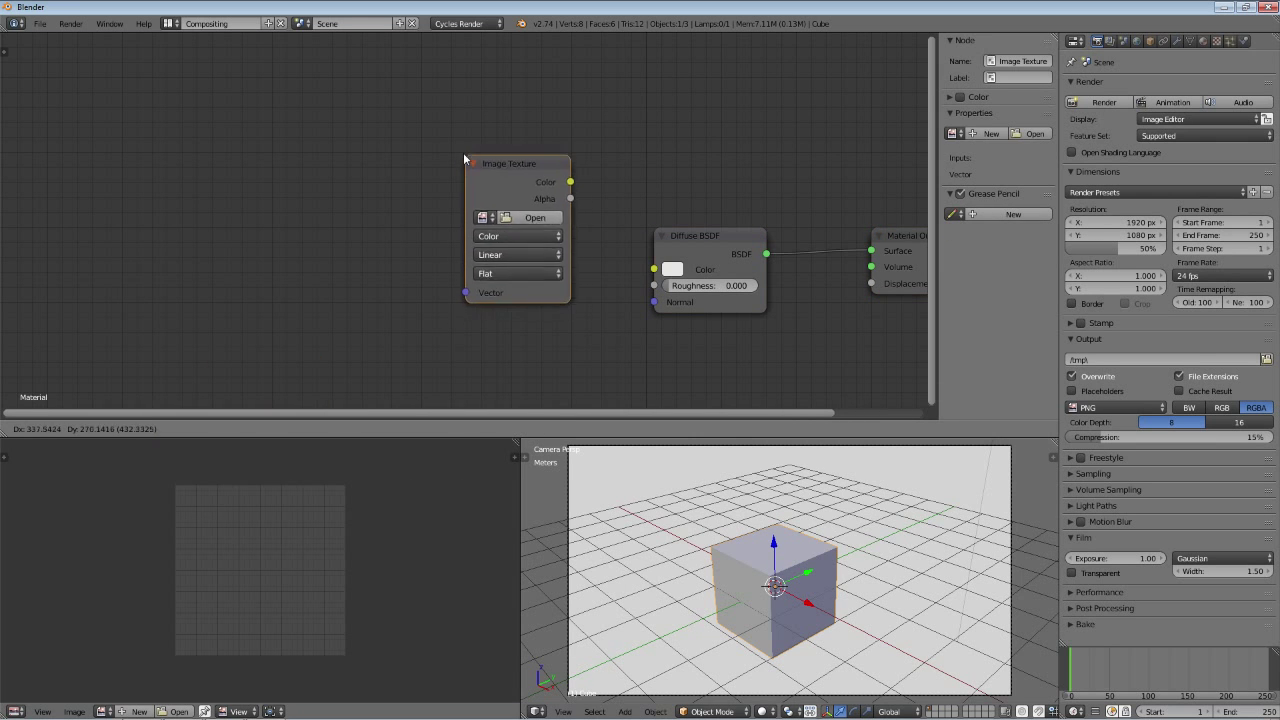
left_click(552, 194)
left_click_drag(554, 194, 650, 268)
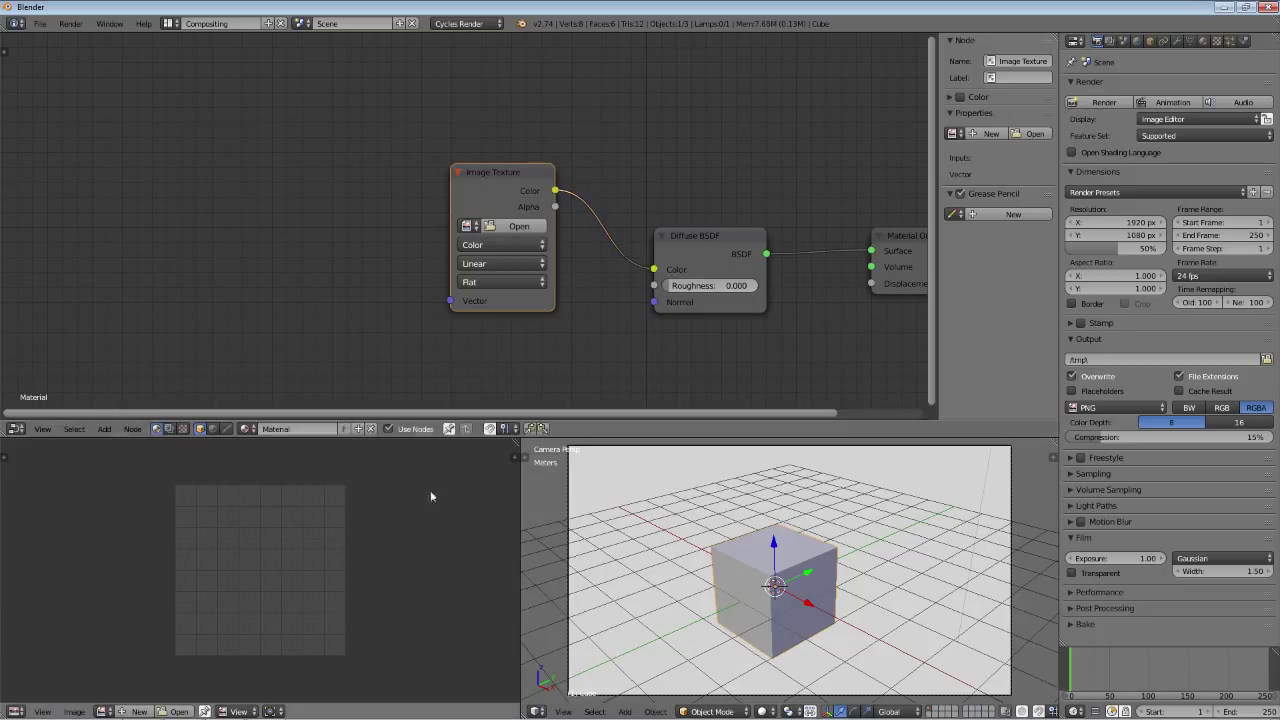
Create a new white 1024x1024 Untitled image and assign it to the Image Texture node.
left_click(141, 710)
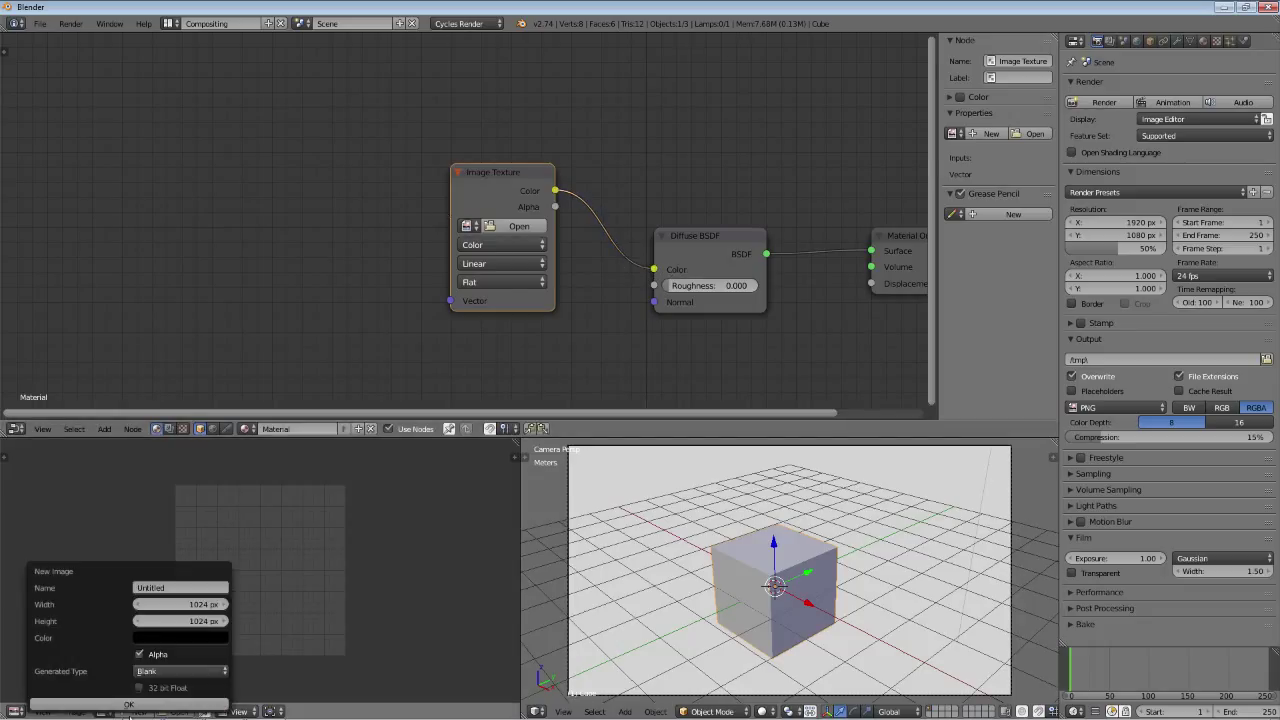
left_click(151, 640)
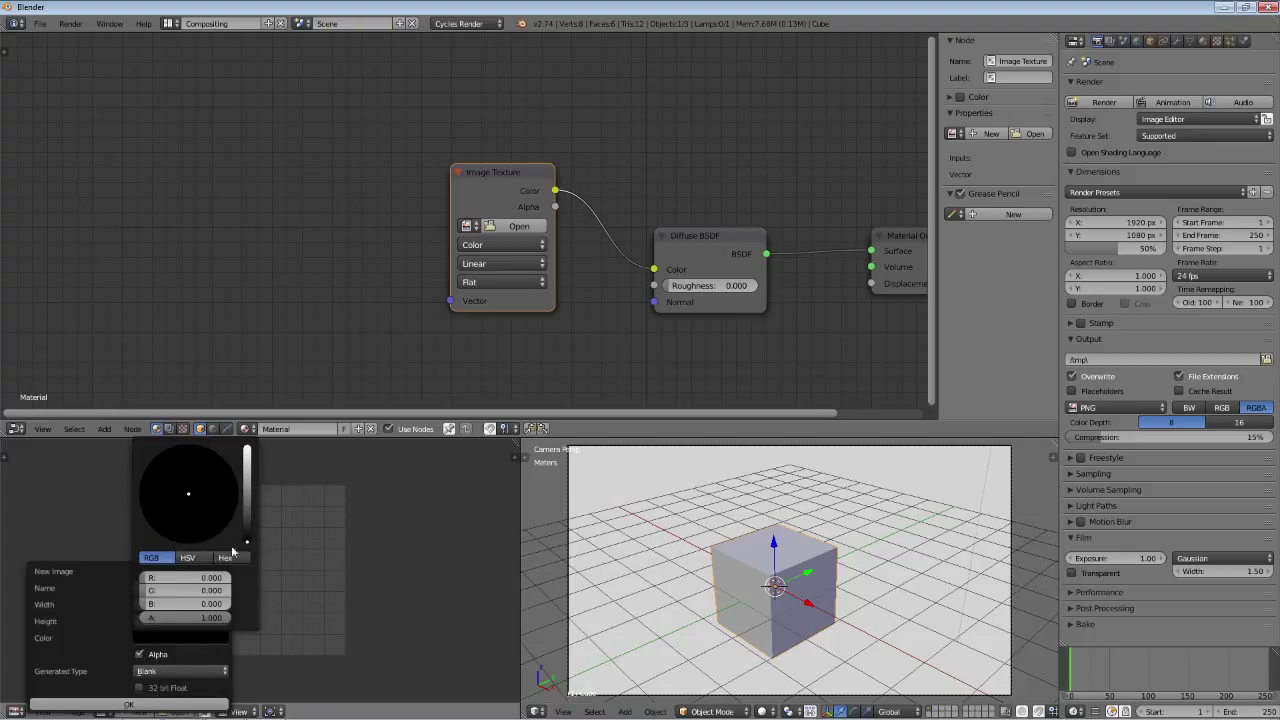
left_click_drag(247, 541, 247, 447)
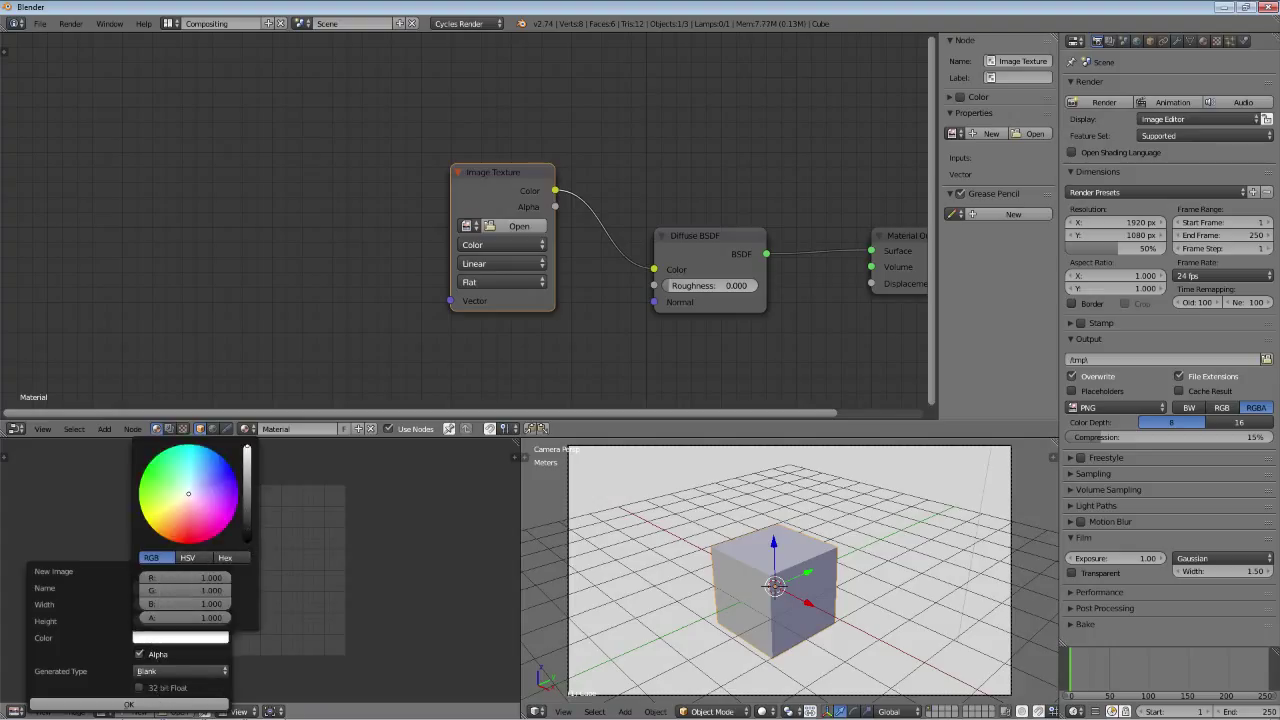
left_click(156, 704)
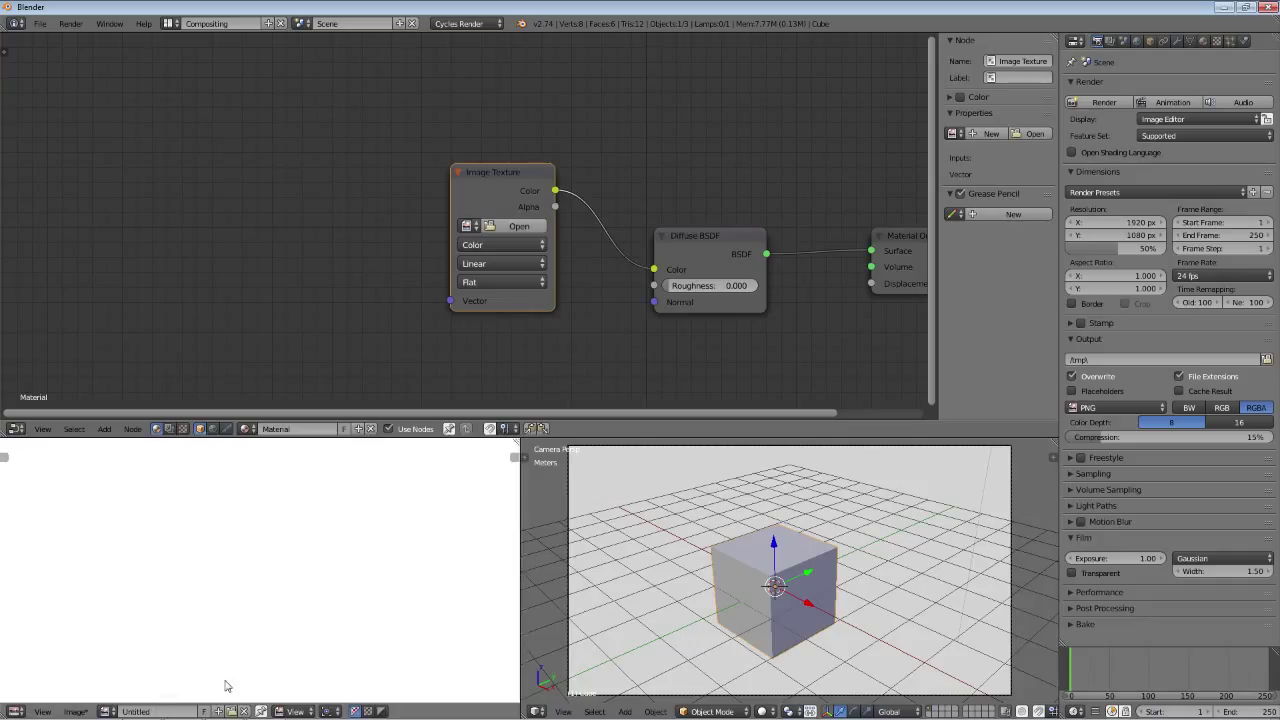
left_click(470, 226)
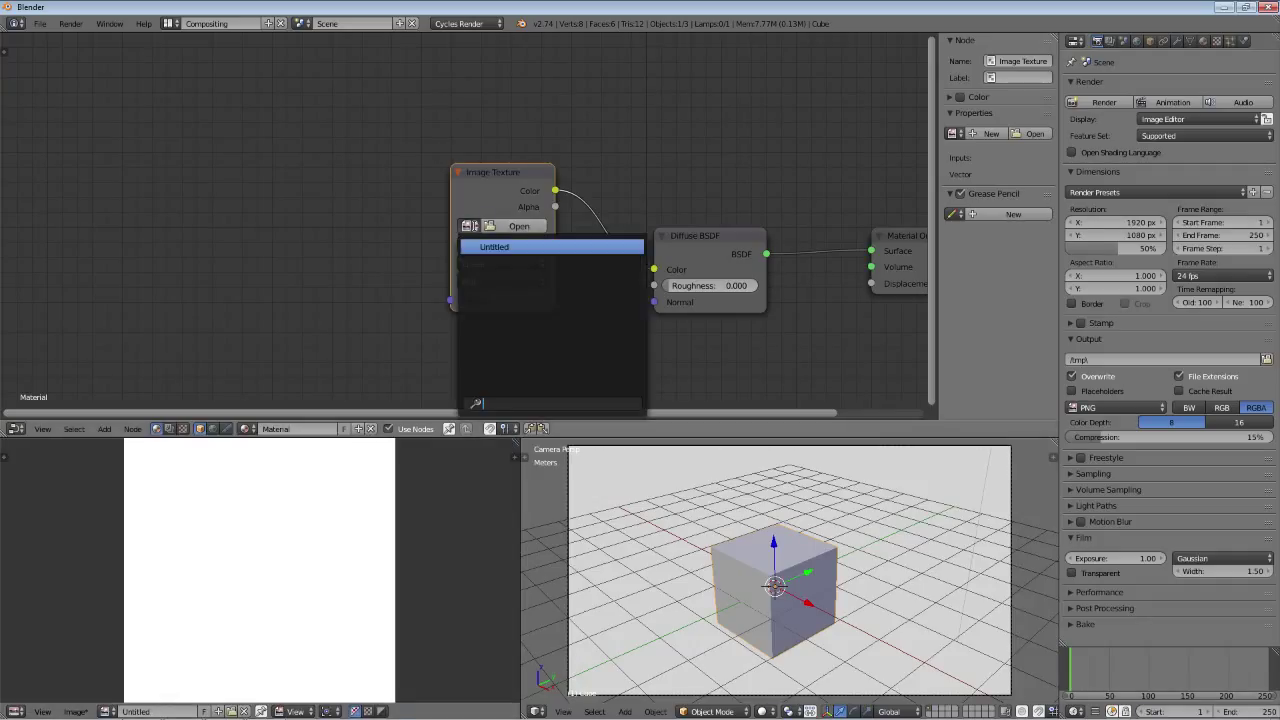
left_click(490, 246)
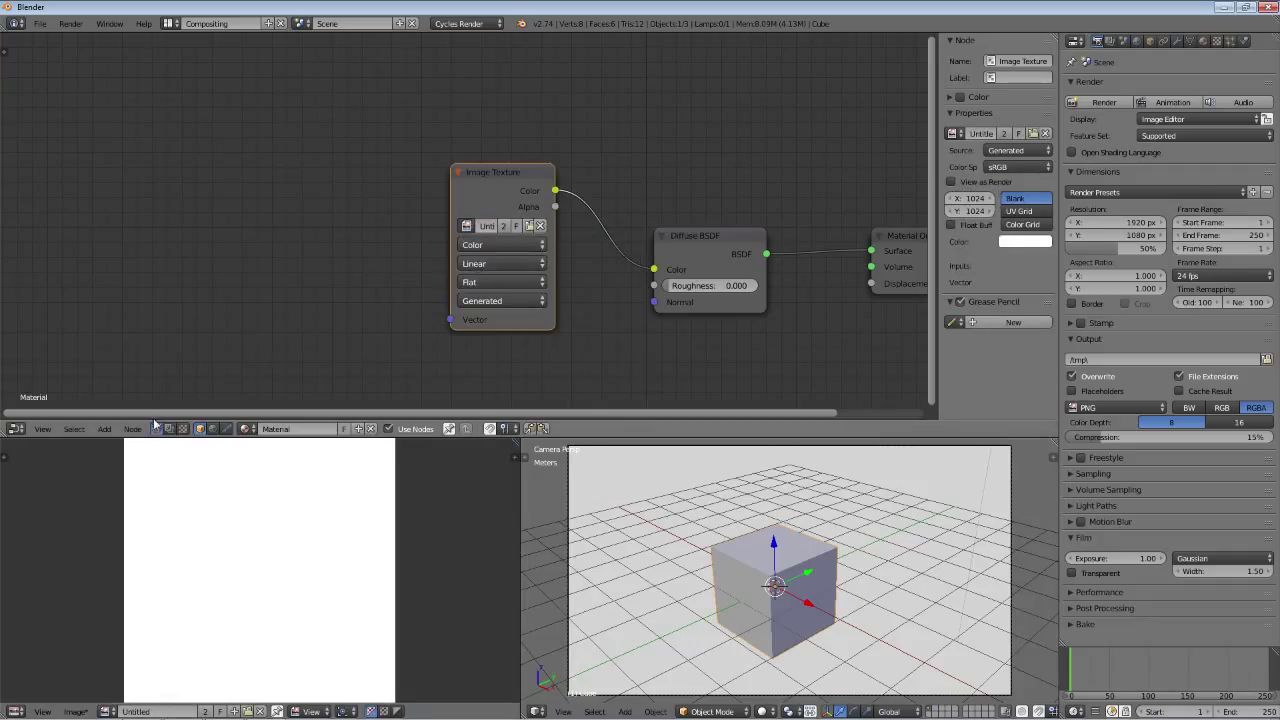
left_click(171, 23)
Return to the Default layout, orbit the cube, and try Texture Paint before going back to Object Mode.
left_click(182, 83)
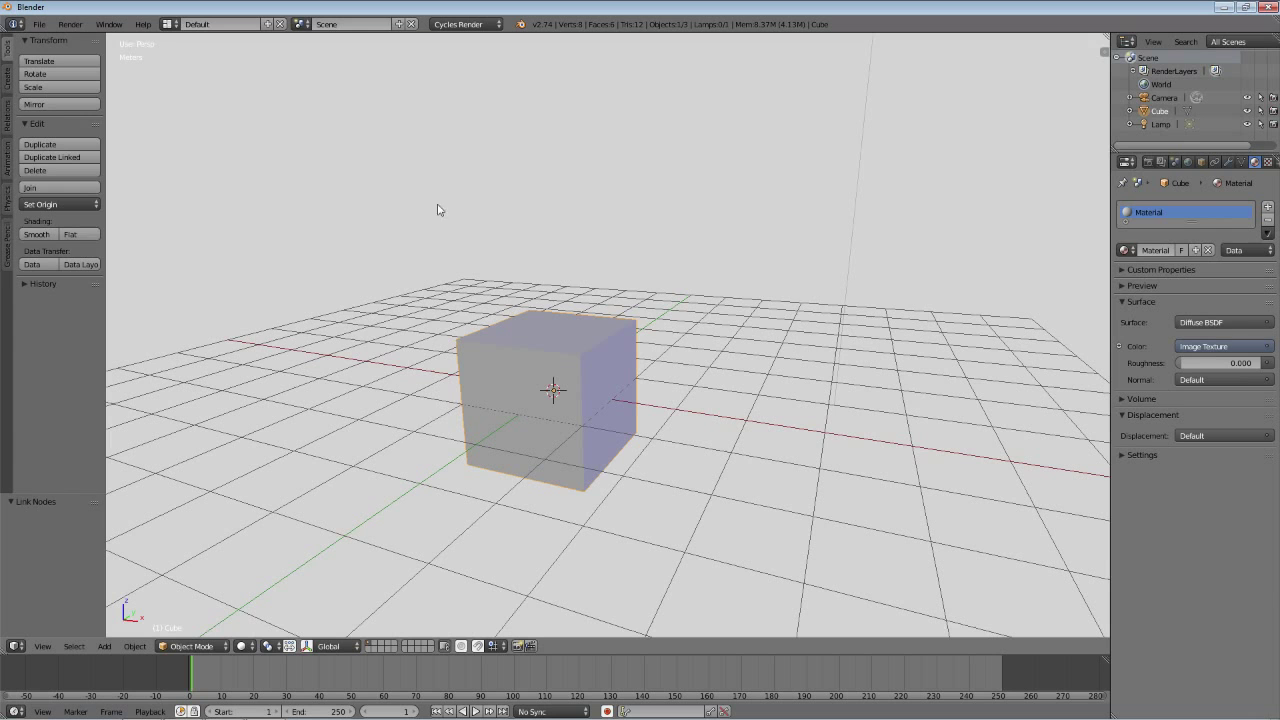
left_click_drag(573, 378, 413, 333)
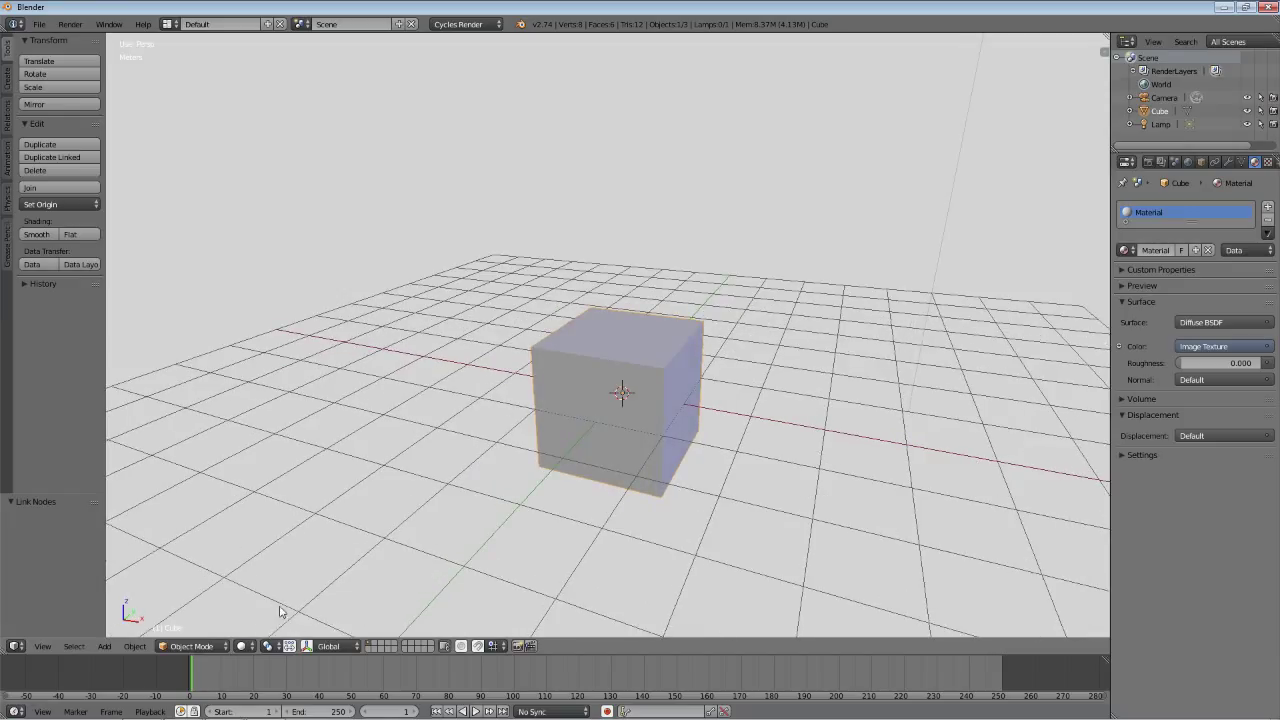
left_click(190, 645)
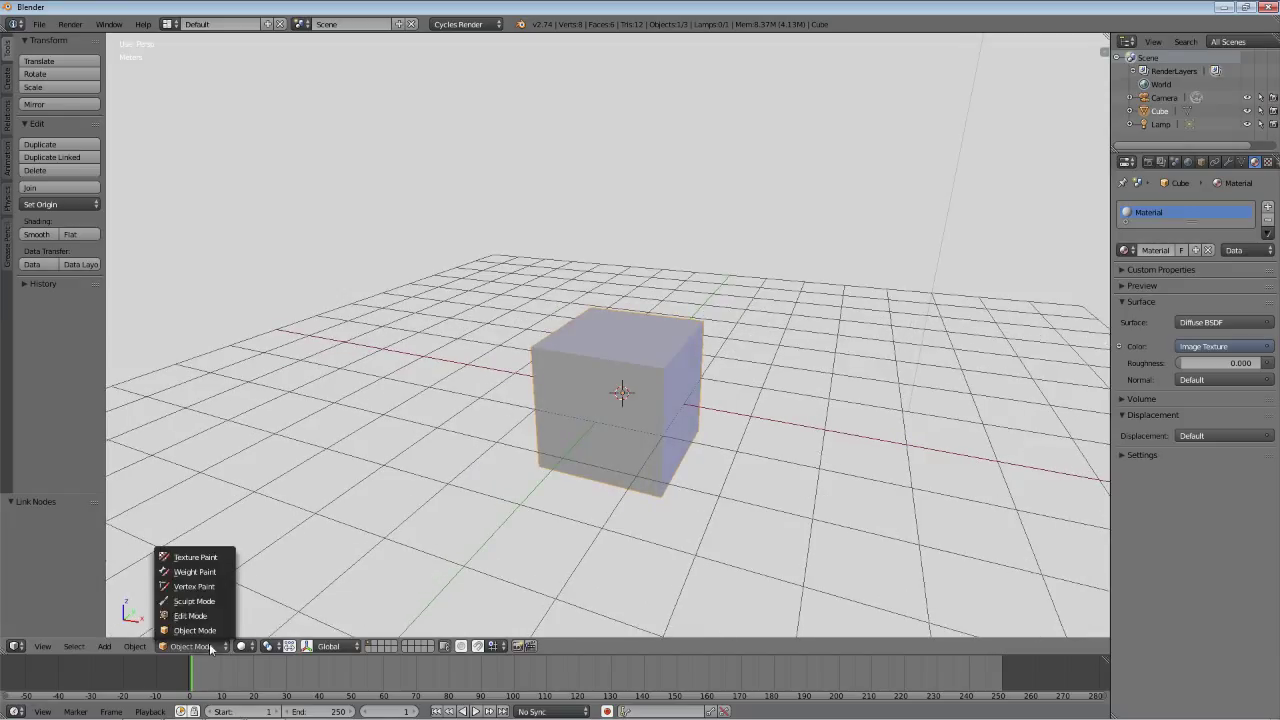
left_click(202, 560)
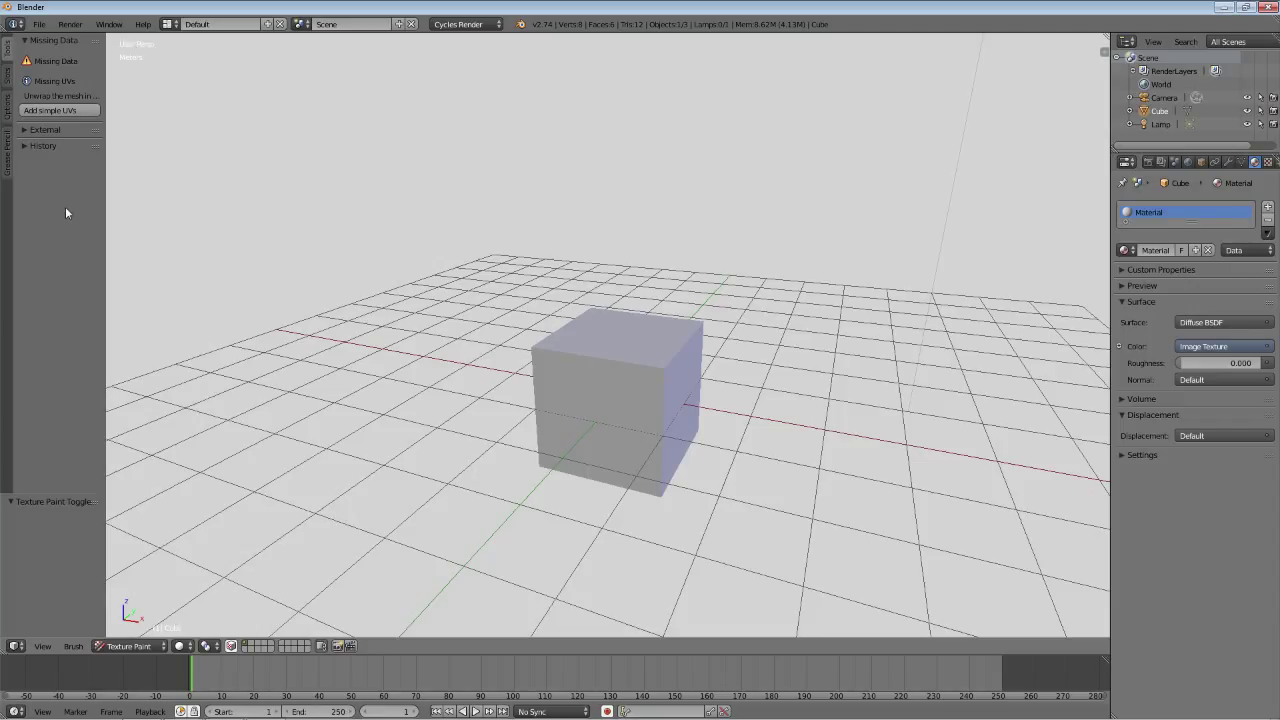
left_click(137, 646)
left_click(137, 632)
Unwrap the cube in Edit Mode with Smart UV Project (angle limit 66), then return to Object Mode.
key("Tab")
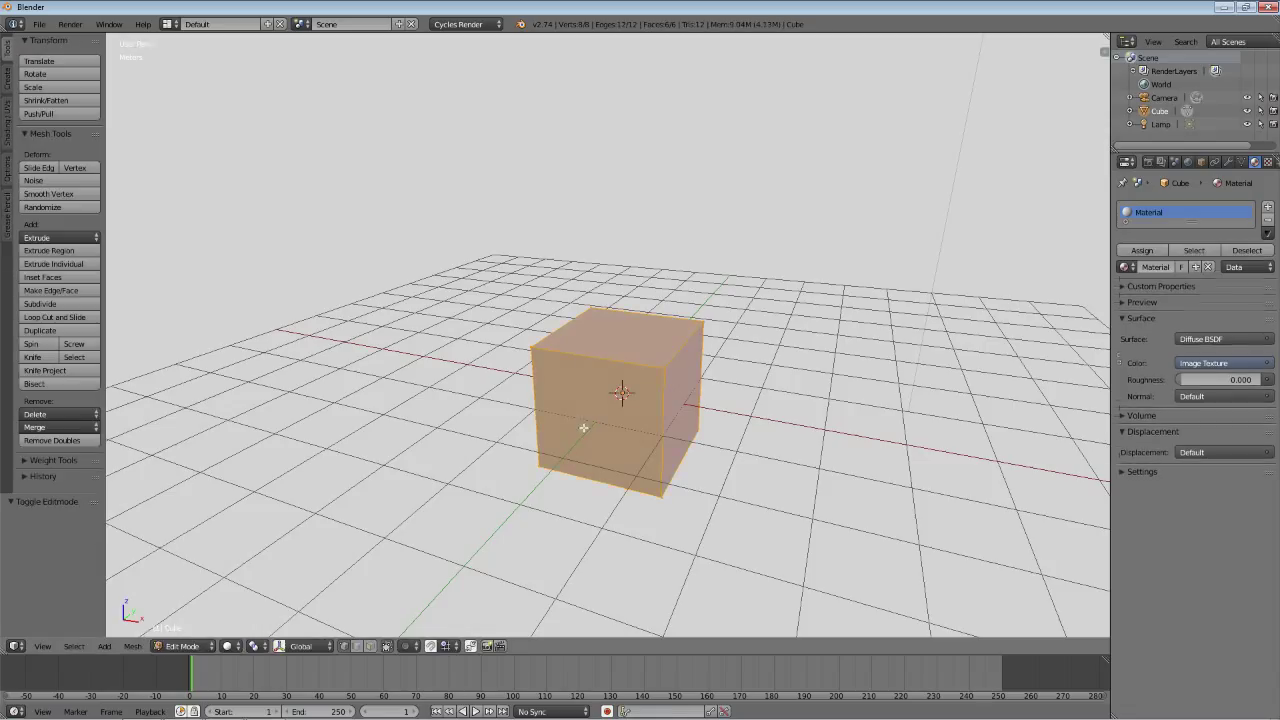
key("u")
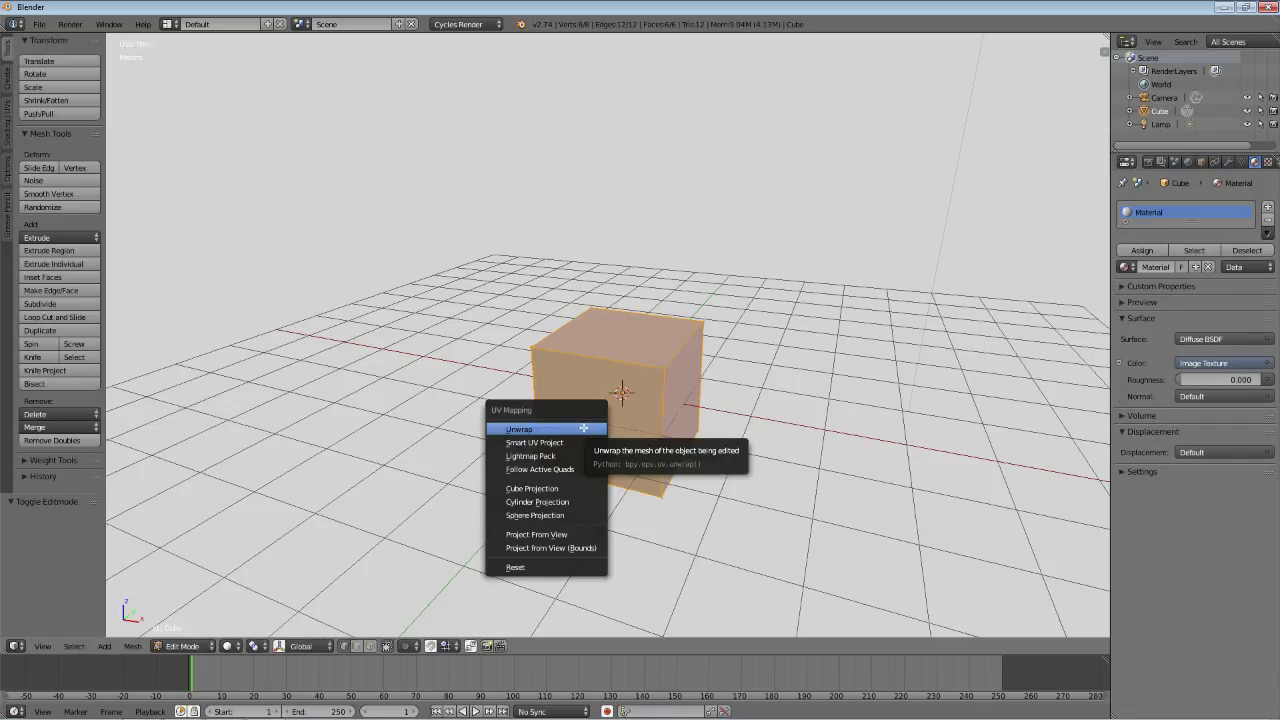
left_click(545, 442)
left_click(557, 521)
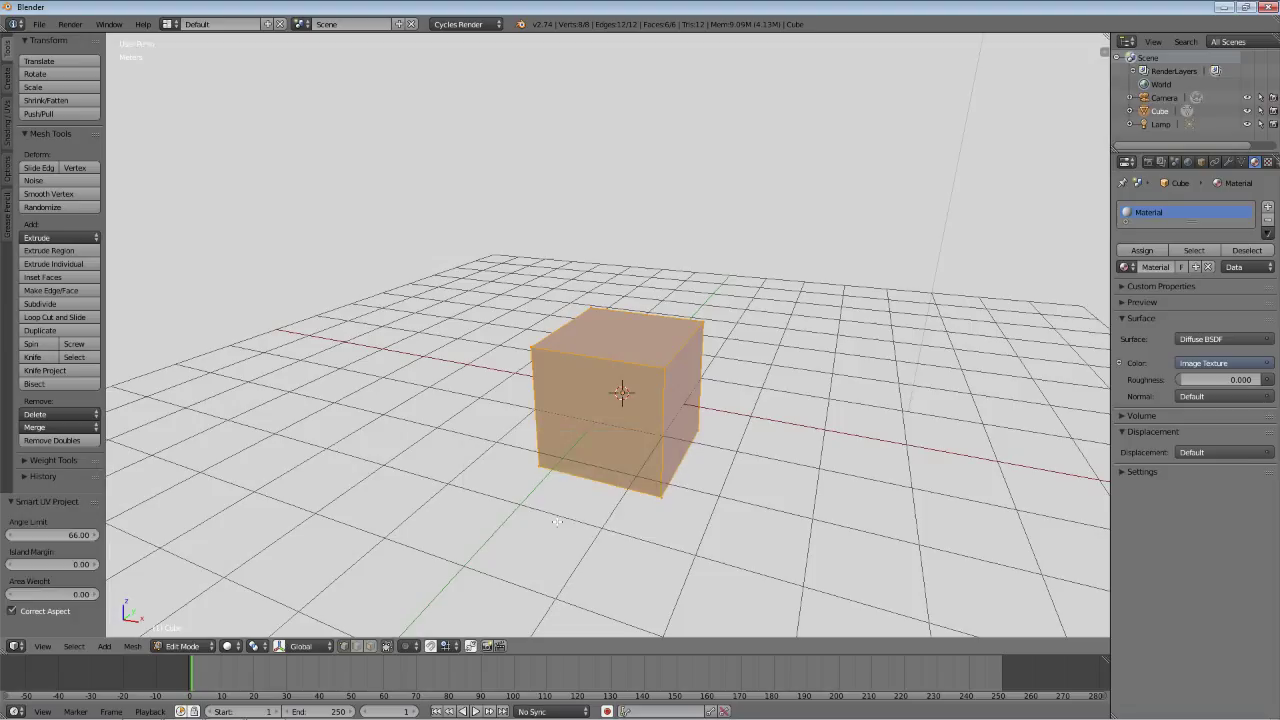
key("Tab")
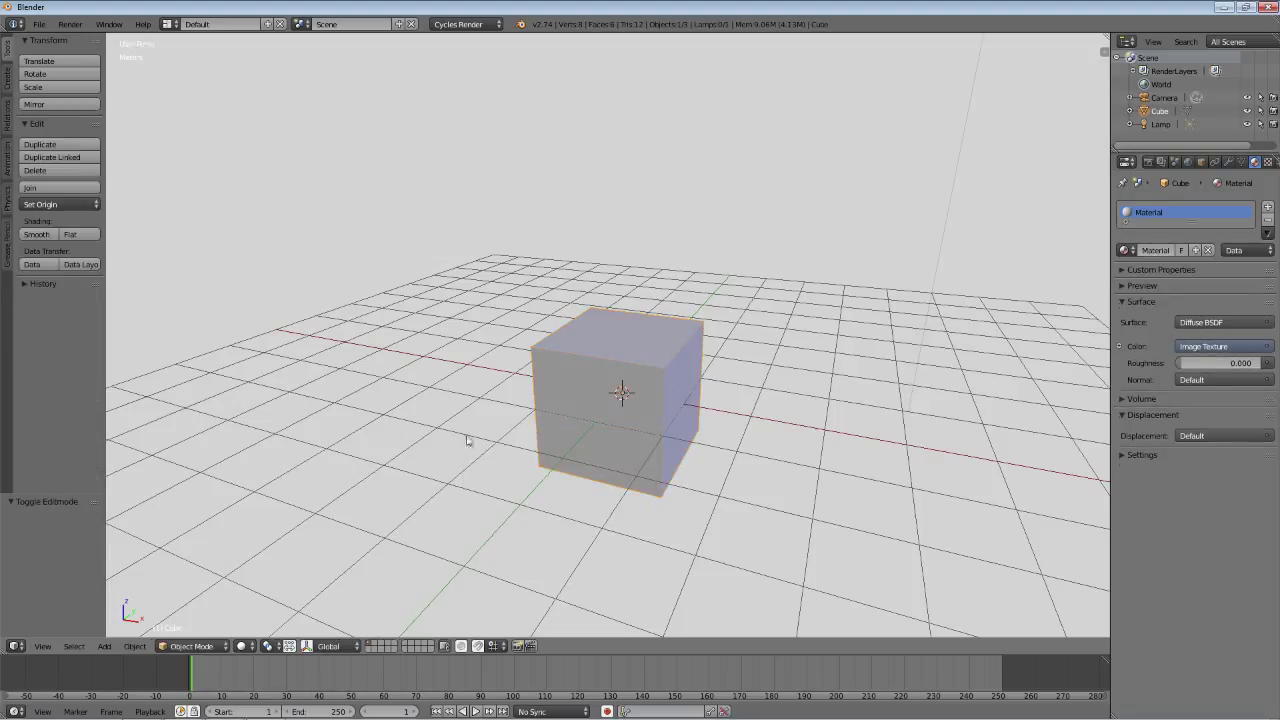
Enter Texture Paint mode, orbit to a low front view, and create a new brush texture.
left_click(192, 645)
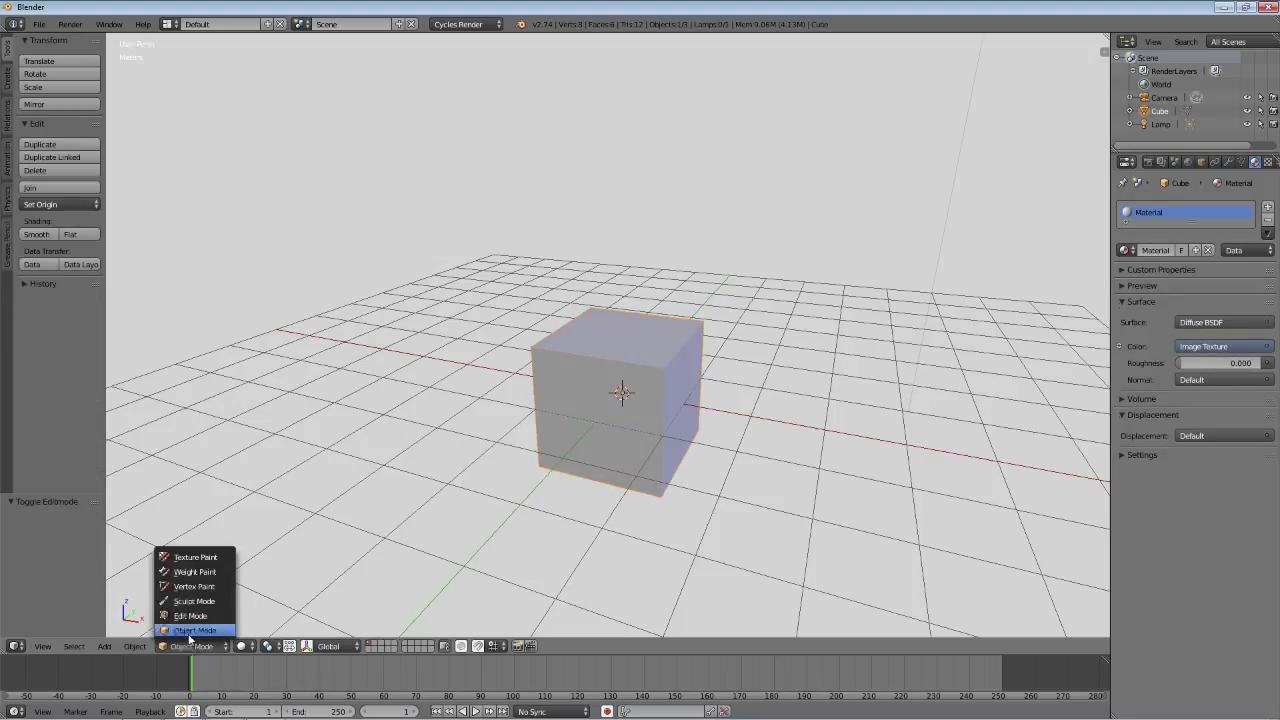
left_click(195, 557)
left_click_drag(664, 349, 620, 449)
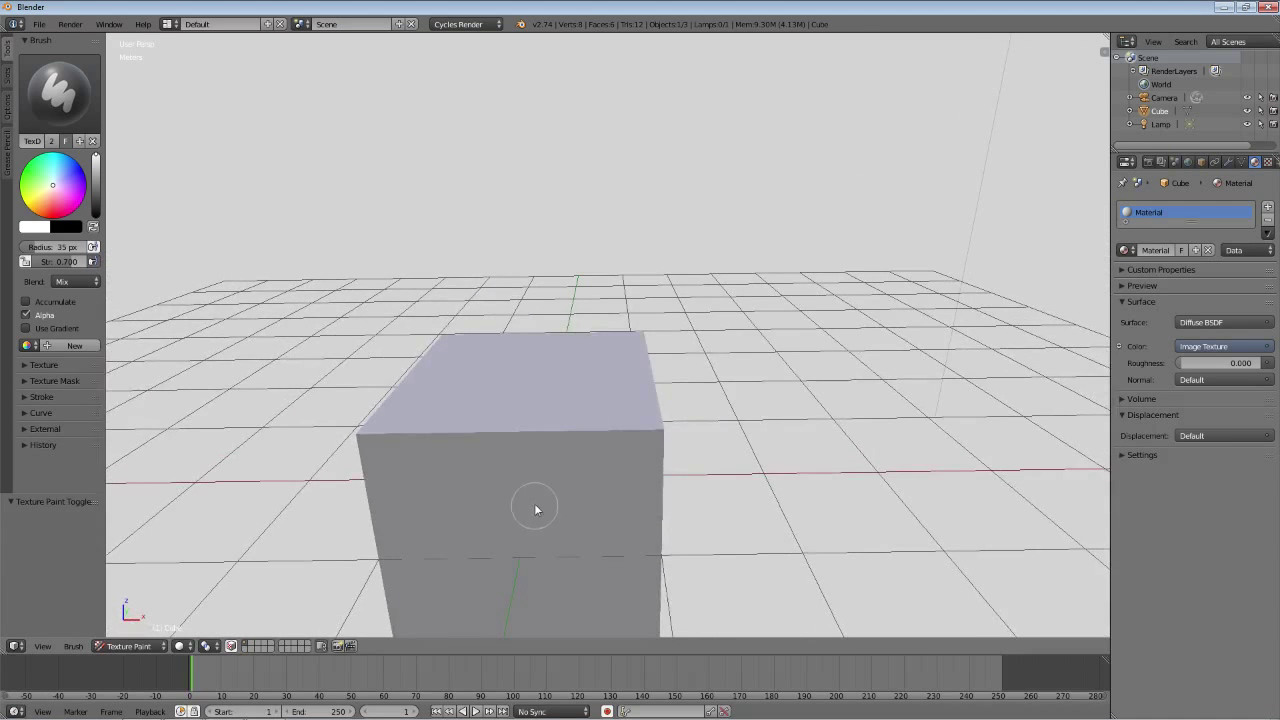
left_click_drag(531, 500, 291, 415)
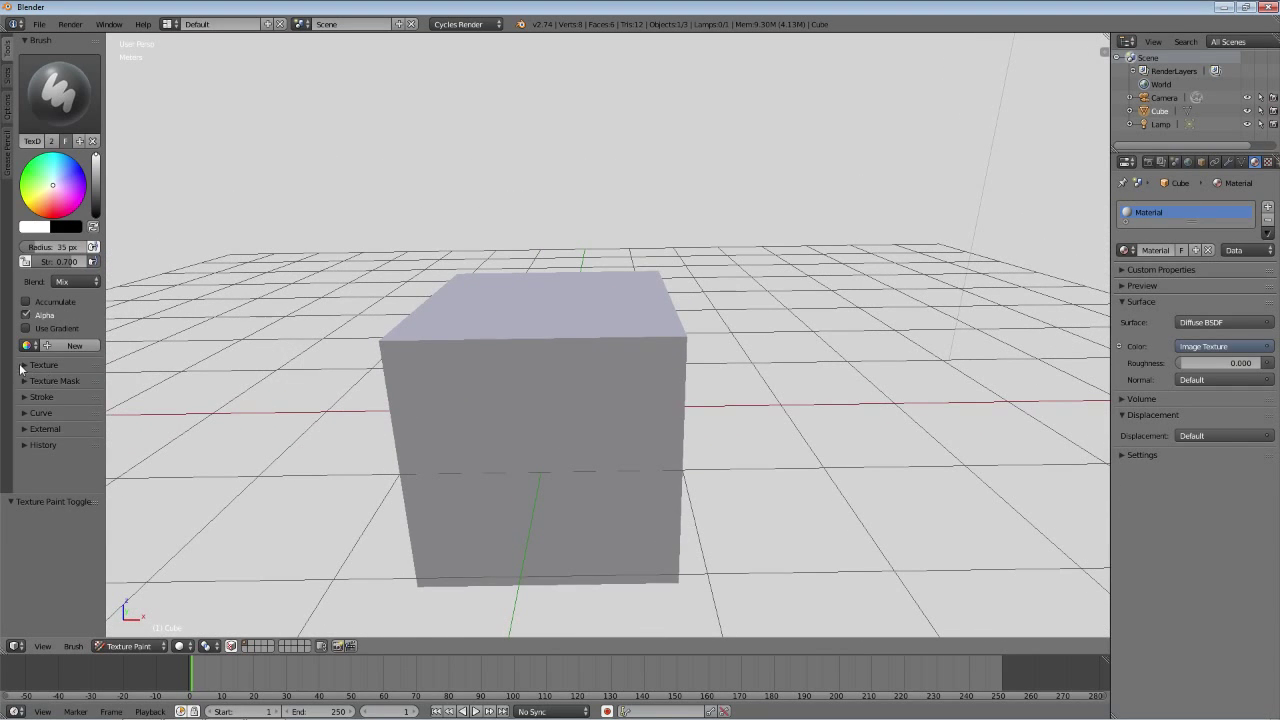
left_click(30, 365)
left_click(59, 466)
Select the Brush - Texture slot in the Texture properties and start opening an image file.
left_click(1266, 164)
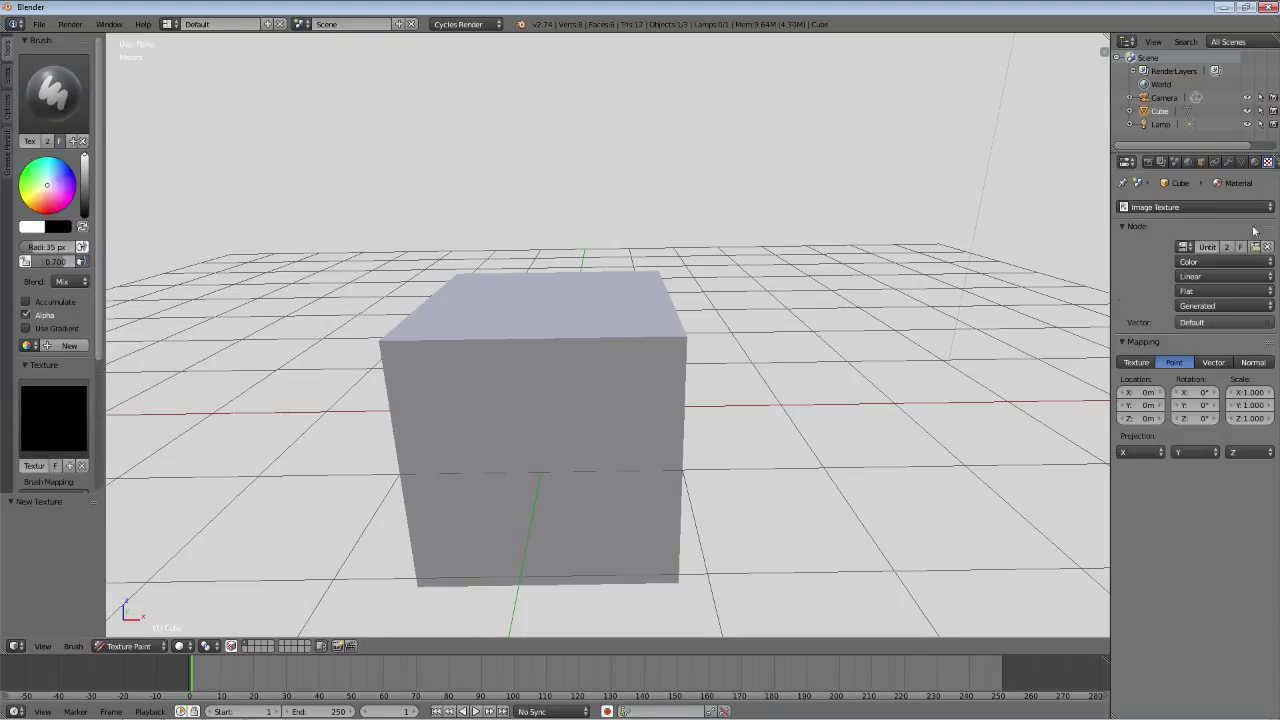
left_click(1206, 207)
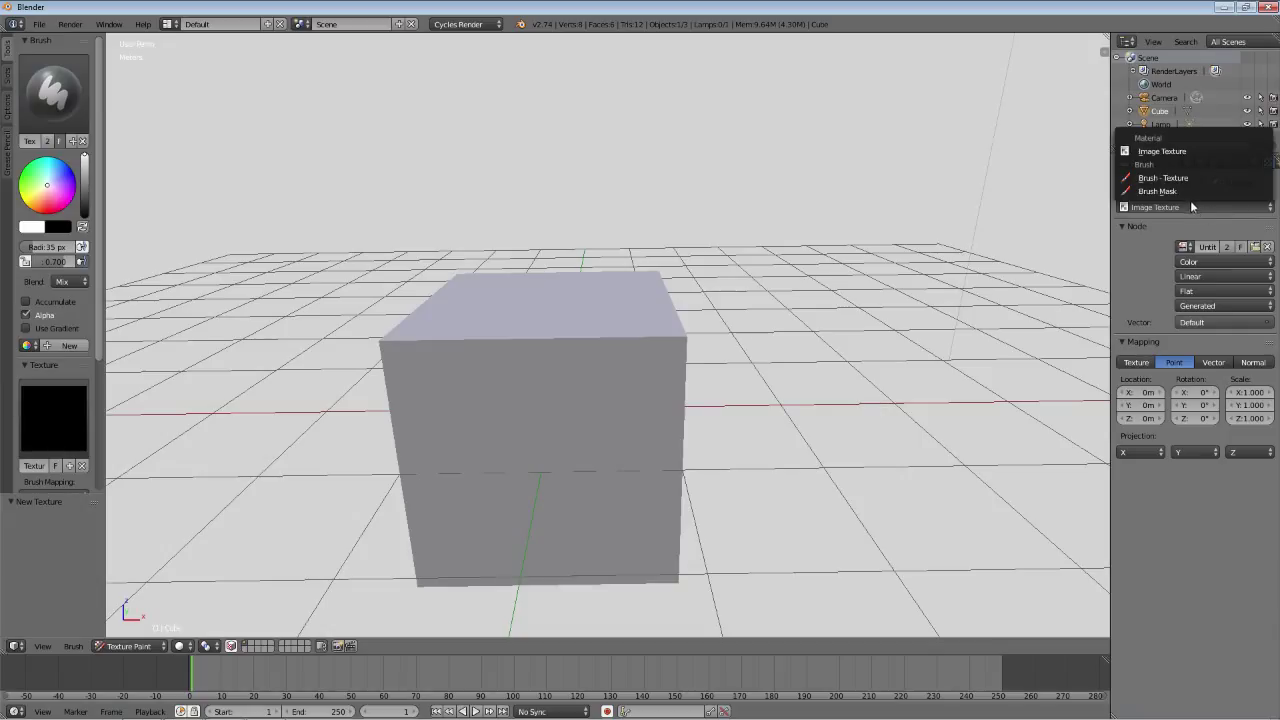
left_click(1180, 178)
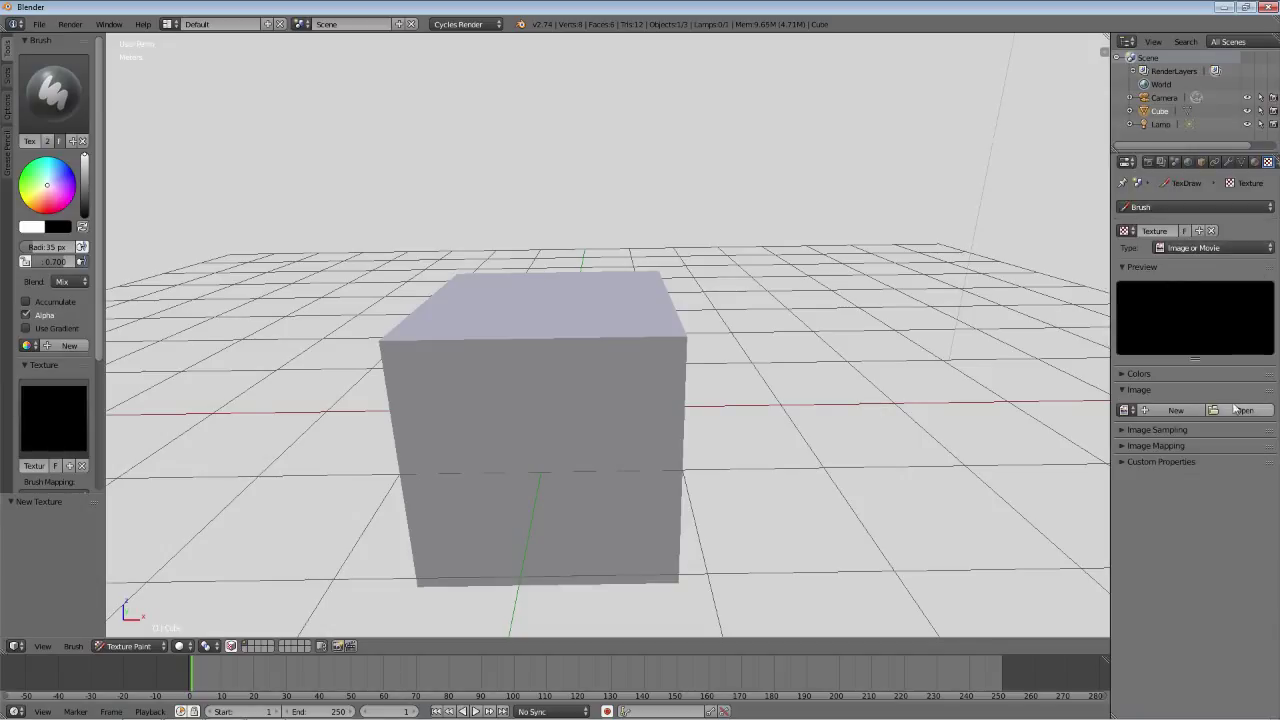
left_click(1236, 409)
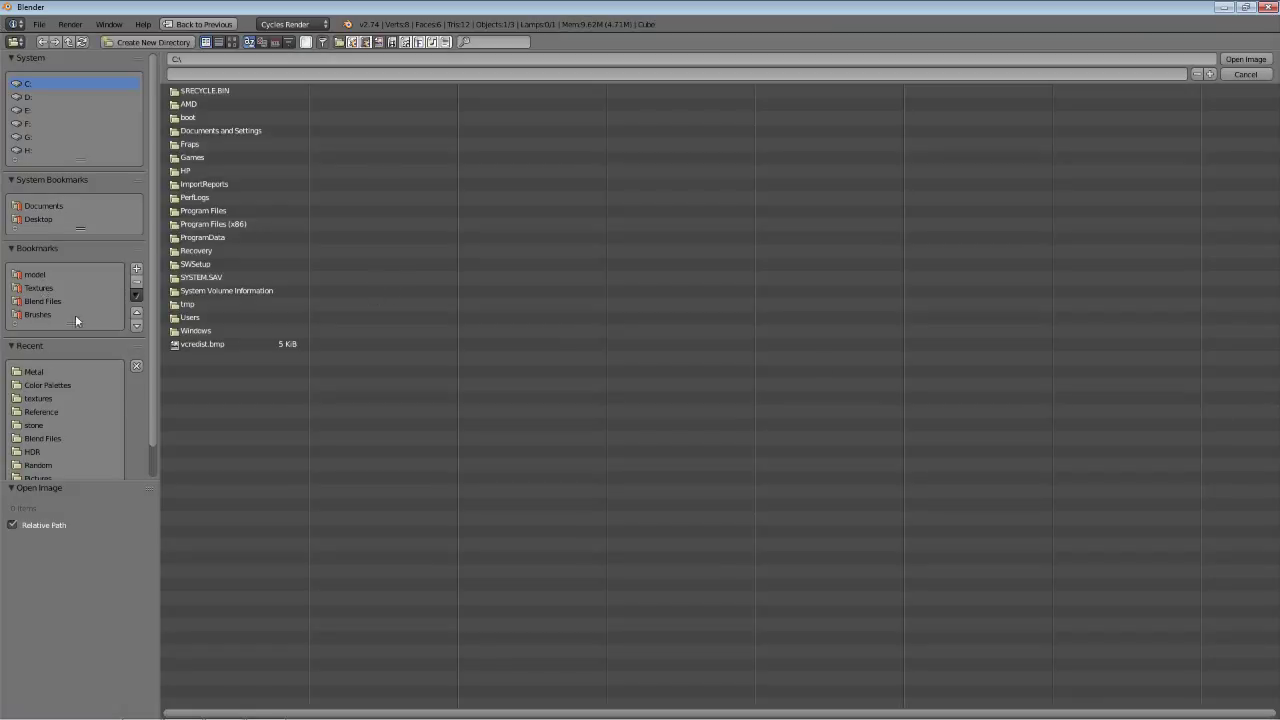
Open Test Gimp Brush.png from the Pictures folder as the brush's 400x400 texture image.
scroll(100, 307, "down", 1)
scroll(99, 300, "up", 1)
scroll(50, 470, "down", 1)
left_click(44, 455)
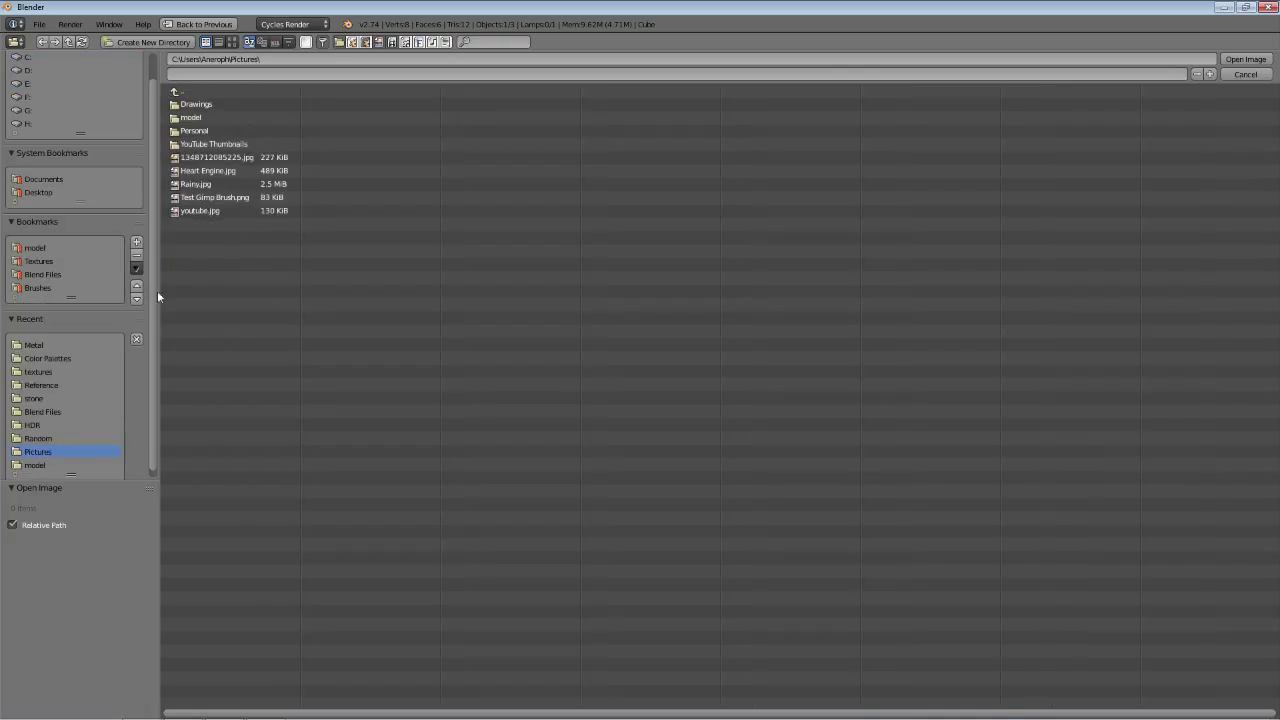
left_click(207, 198)
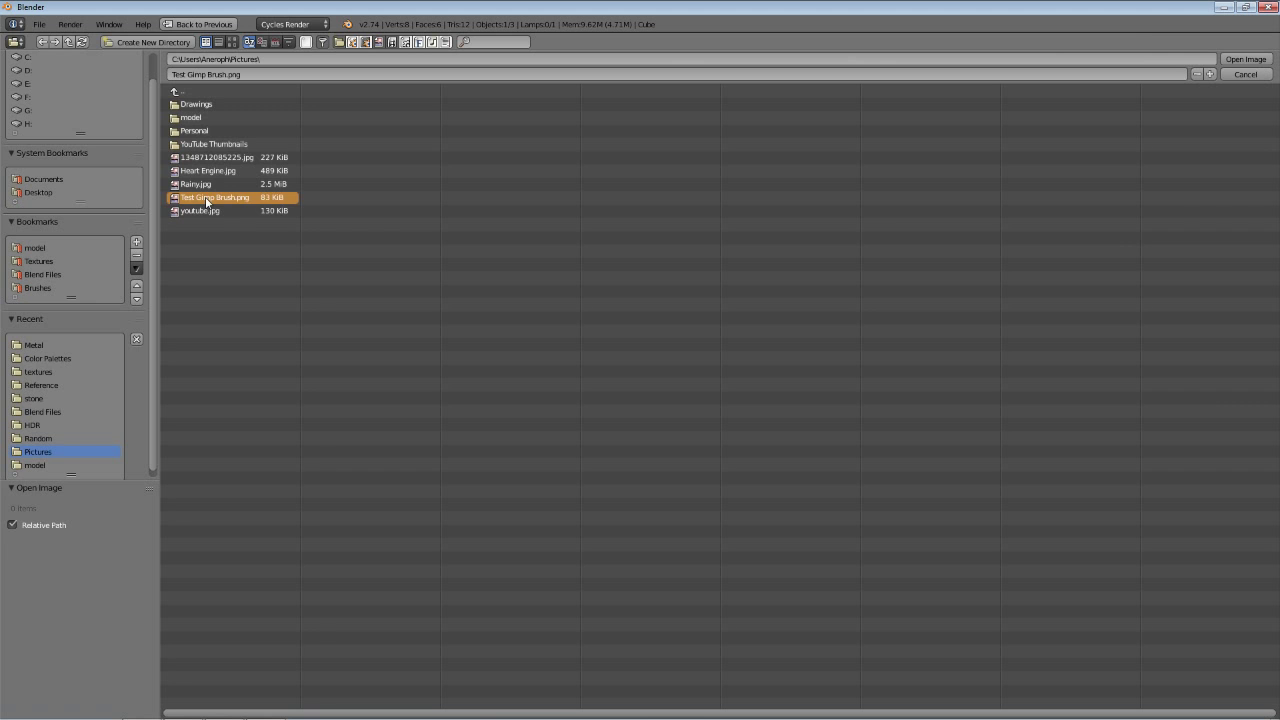
double_click(207, 198)
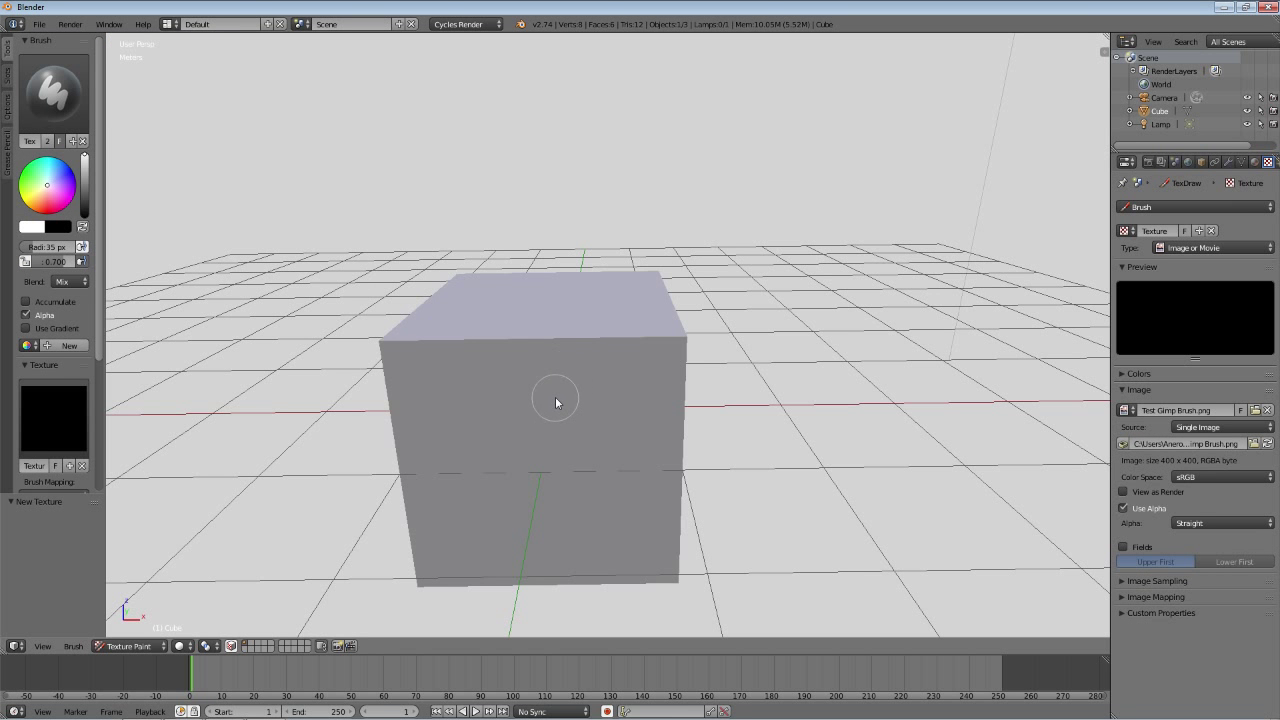
Orbit to see the cube's top and right side, and set the paint colour to black.
mouse_move(557, 397)
left_mouse_down()
mouse_move(591, 323)
mouse_move(623, 331)
mouse_move(586, 349)
left_mouse_up()
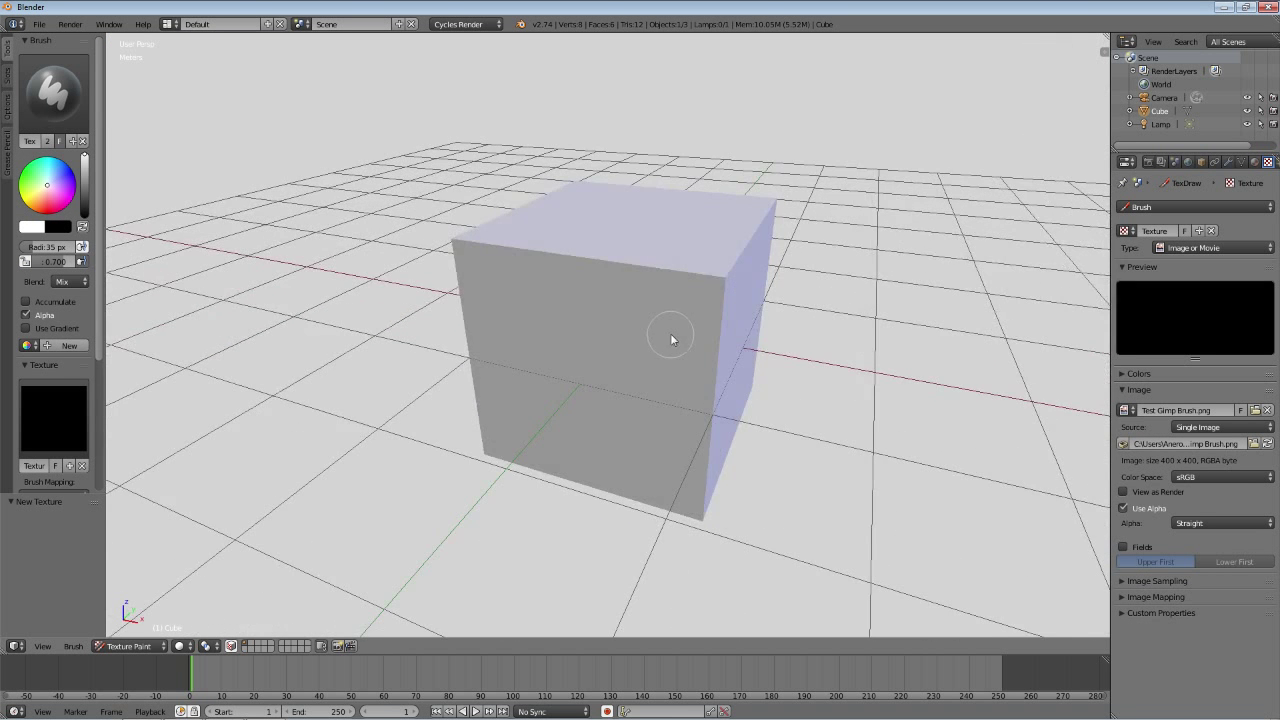
left_click_drag(671, 337, 190, 275)
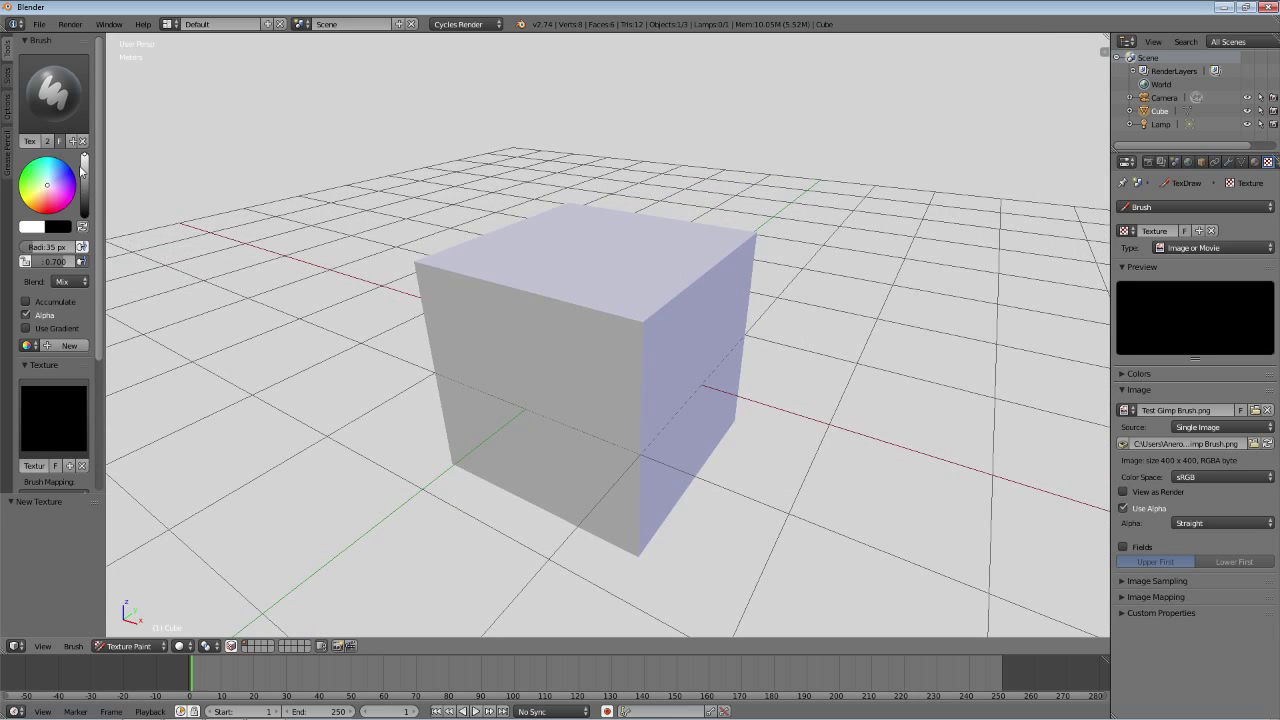
left_click_drag(85, 158, 85, 214)
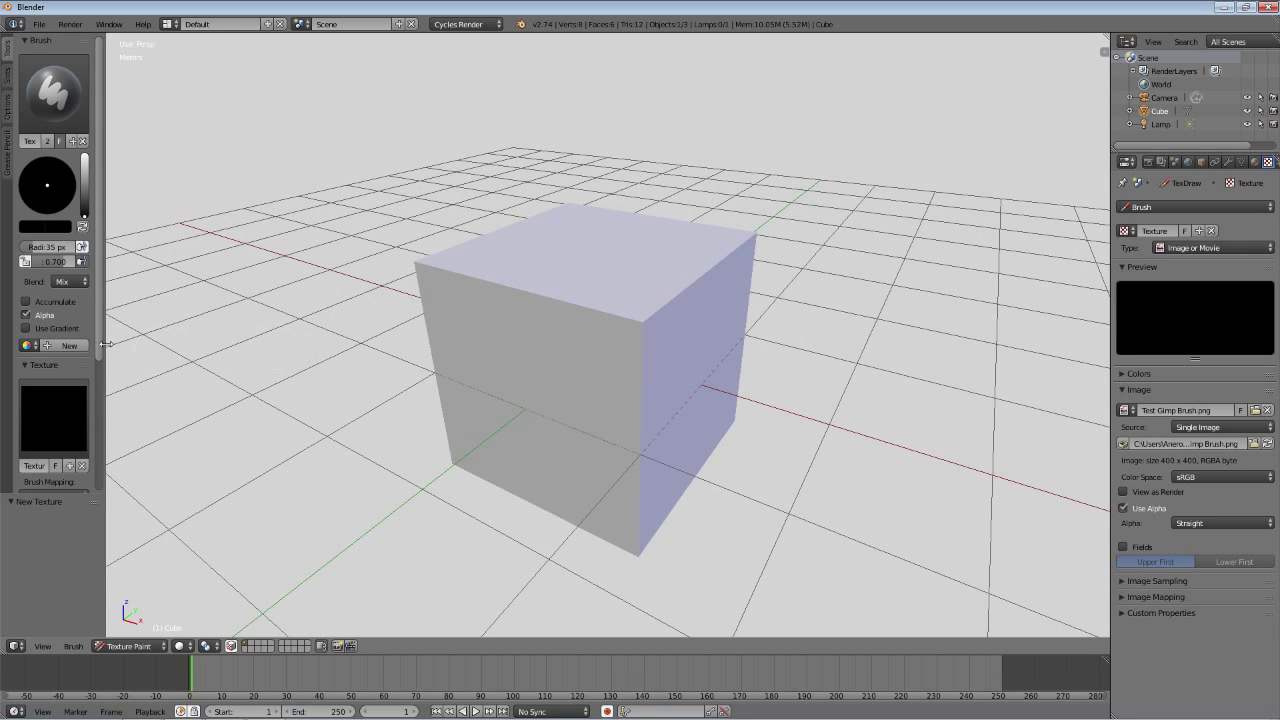
Set the brush texture mapping to Random, after briefly choosing 3D.
scroll(44, 363, "down", 5)
left_click(44, 363)
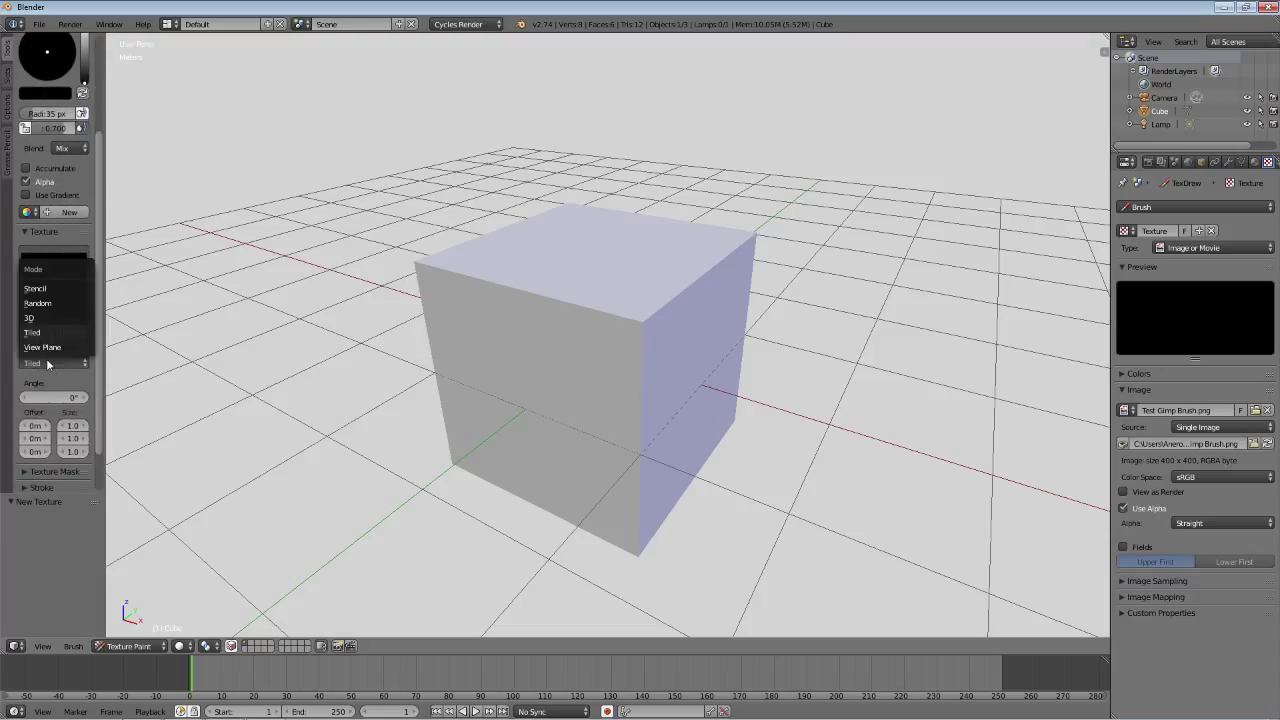
left_click(47, 320)
left_click(48, 363)
left_click(46, 306)
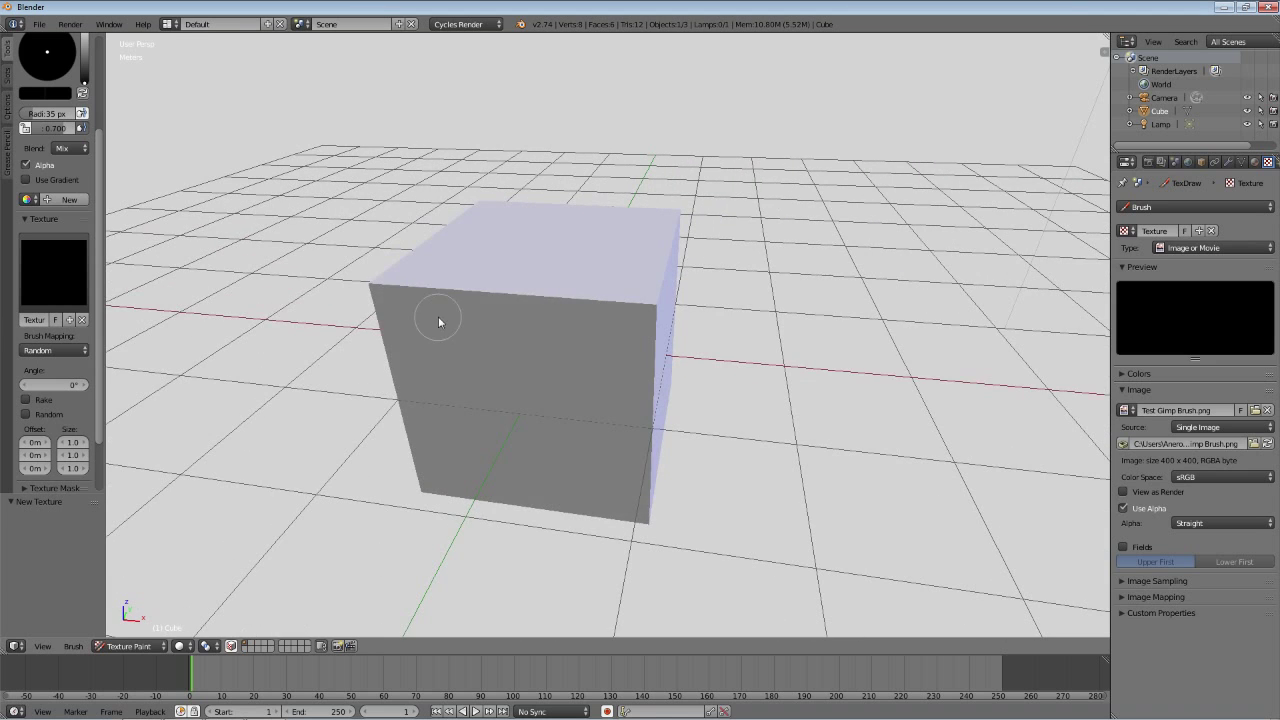
Paint dark grunge strokes across the cube's front, left and top faces.
mouse_move(443, 320)
left_mouse_down()
mouse_move(604, 342)
mouse_move(595, 364)
mouse_move(453, 411)
mouse_move(455, 428)
mouse_move(538, 490)
left_mouse_up()
left_click_drag(670, 392, 543, 380)
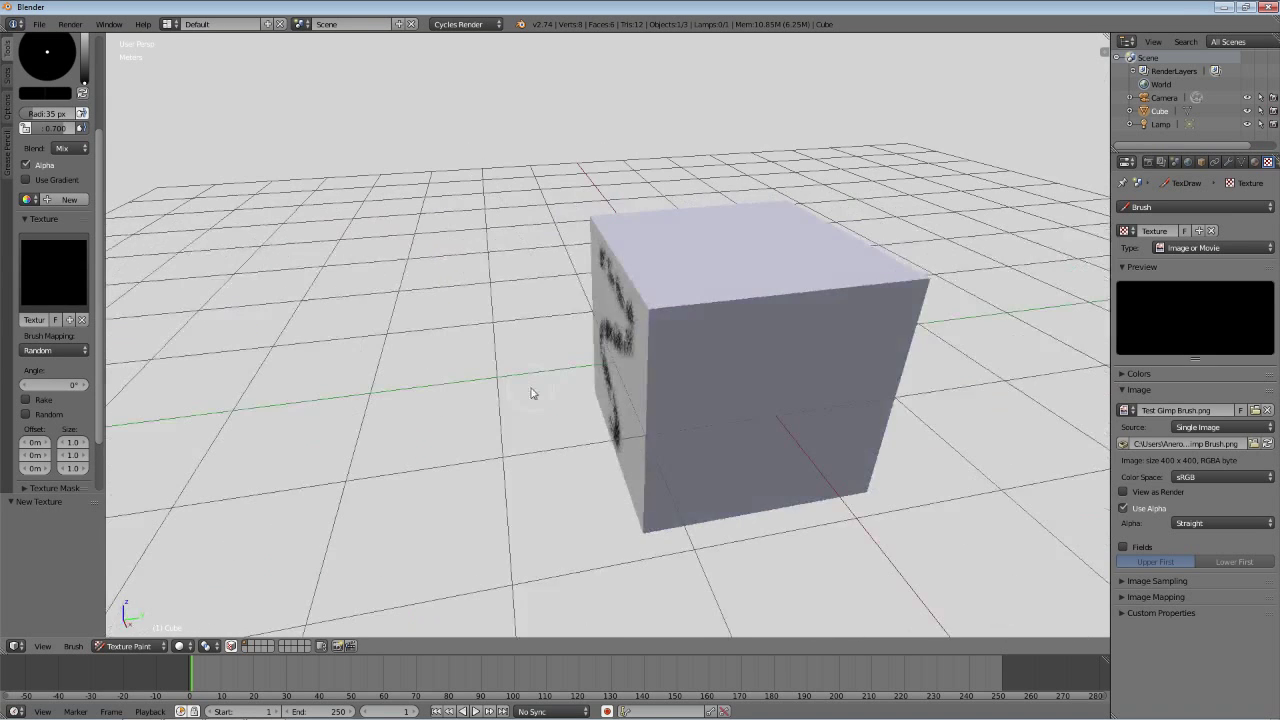
mouse_move(605, 345)
left_mouse_down()
mouse_move(700, 358)
mouse_move(765, 345)
left_mouse_up()
mouse_move(683, 392)
left_mouse_down()
mouse_move(609, 486)
mouse_move(717, 477)
left_mouse_up()
mouse_move(657, 331)
left_mouse_down()
mouse_move(770, 318)
mouse_move(686, 378)
mouse_move(606, 371)
mouse_move(574, 289)
mouse_move(455, 430)
mouse_move(777, 394)
mouse_move(571, 251)
mouse_move(605, 272)
mouse_move(522, 292)
mouse_move(515, 200)
mouse_move(666, 225)
mouse_move(666, 323)
mouse_move(450, 350)
mouse_move(400, 285)
mouse_move(435, 205)
mouse_move(538, 160)
left_mouse_up()
left_click_drag(720, 158, 722, 161)
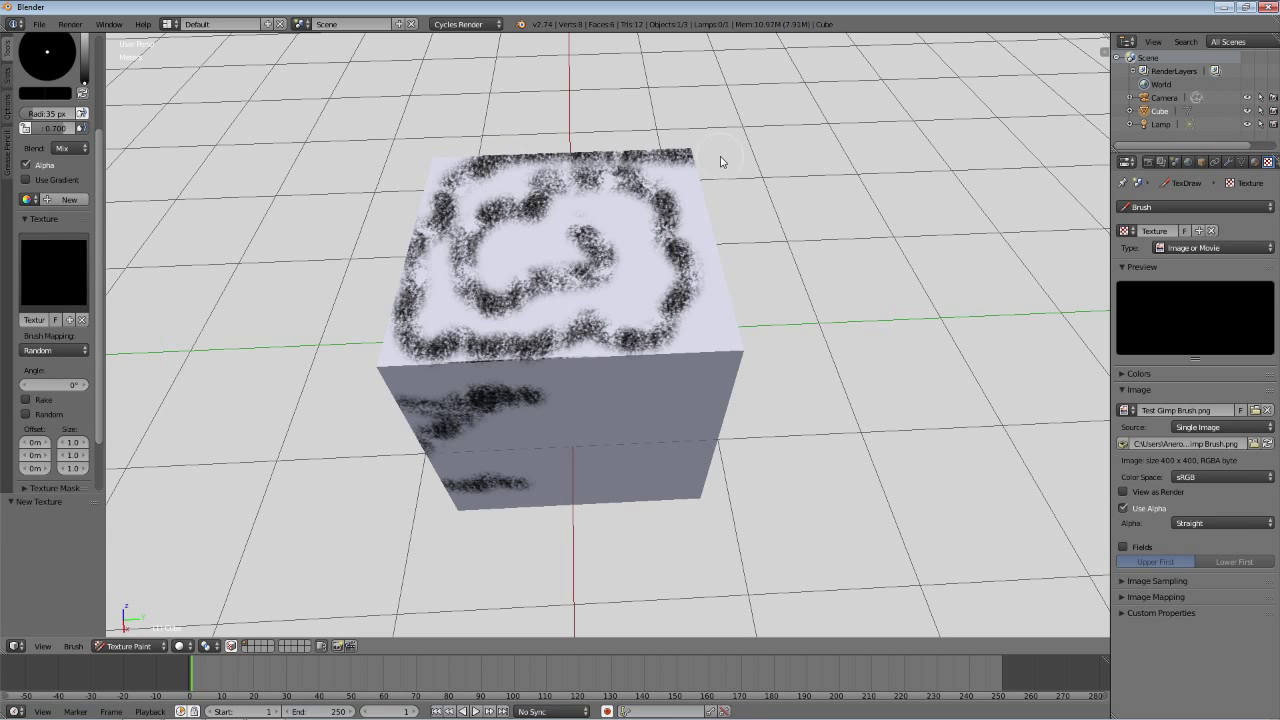
left_click_drag(716, 266, 709, 363)
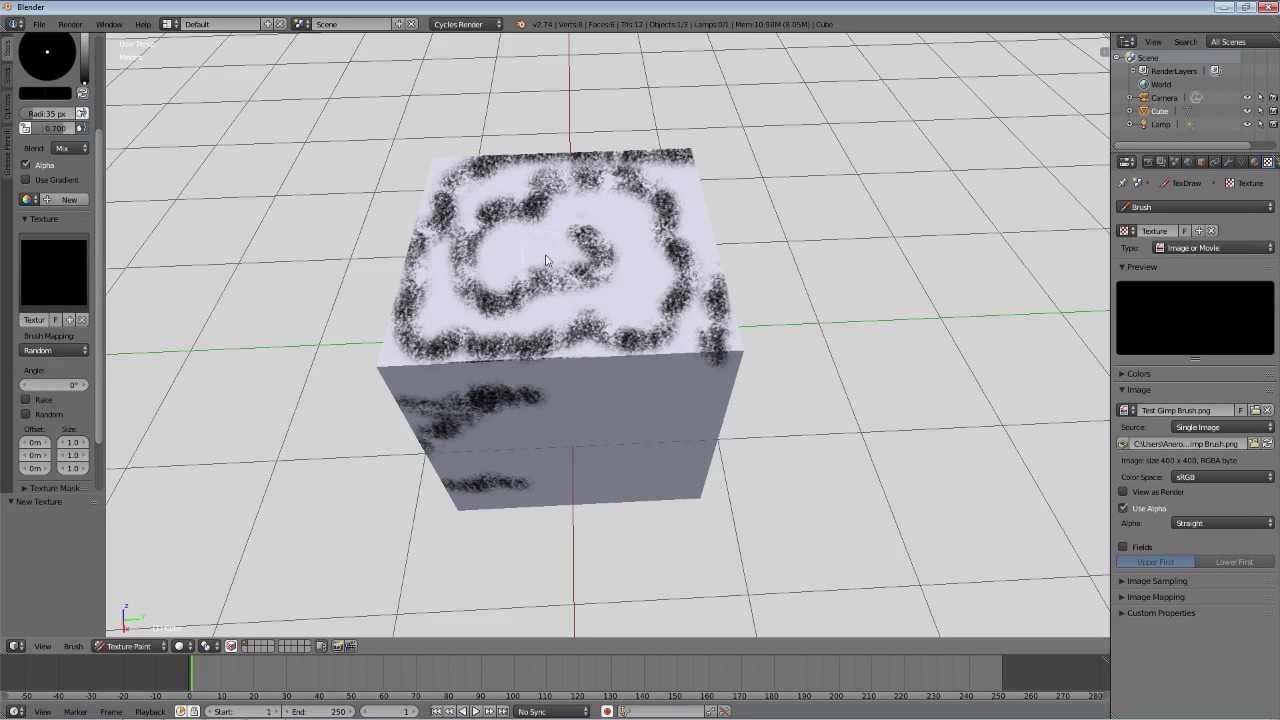
From the front view, paint S-shaped, curving and wavy strokes over the front and right side.
key("KP_1")
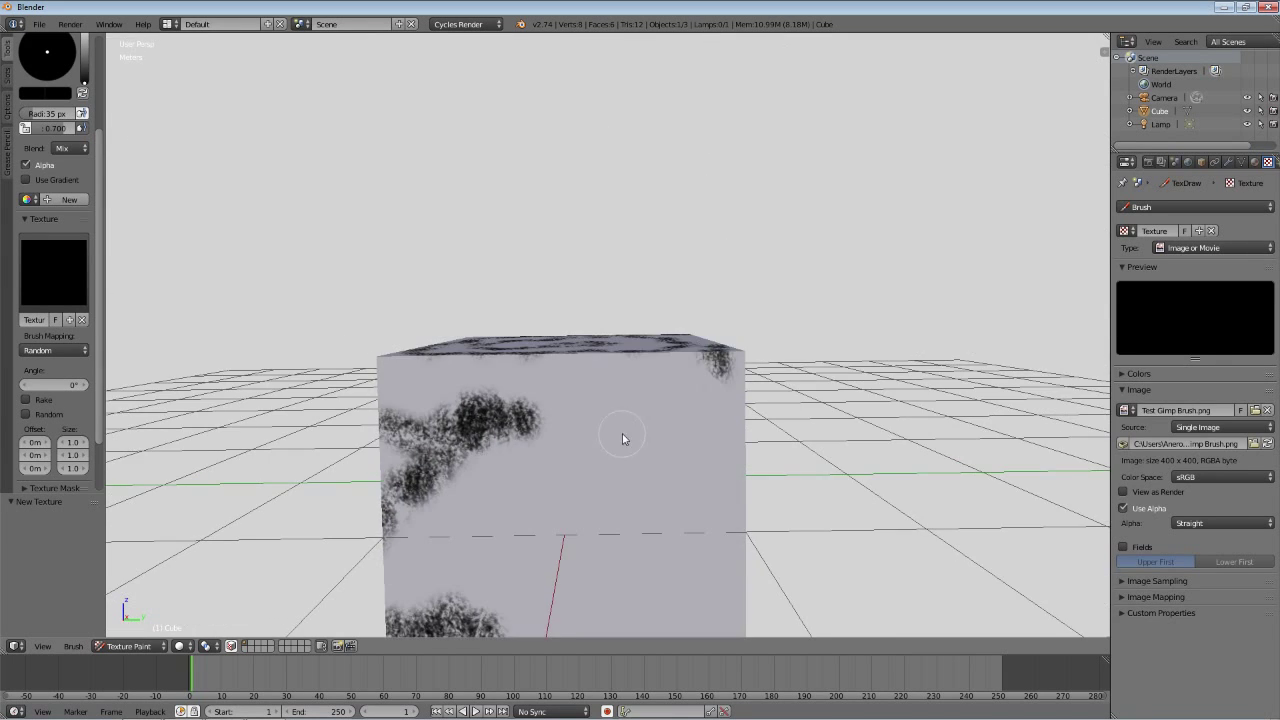
key("KP_8")
mouse_move(565, 225)
left_mouse_down()
mouse_move(631, 284)
mouse_move(585, 326)
mouse_move(502, 346)
mouse_move(516, 398)
mouse_move(565, 460)
mouse_move(592, 570)
mouse_move(630, 476)
mouse_move(697, 378)
mouse_move(700, 338)
mouse_move(761, 292)
mouse_move(734, 394)
mouse_move(691, 448)
mouse_move(711, 522)
mouse_move(748, 563)
left_mouse_up()
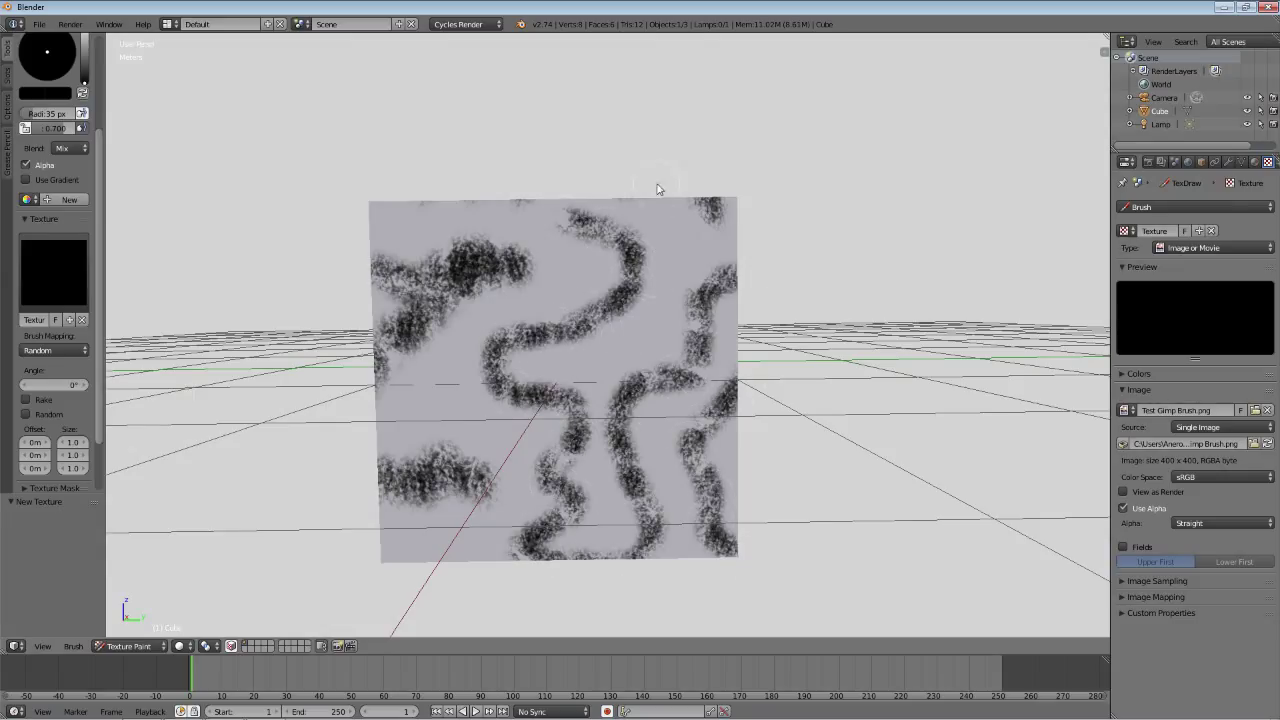
mouse_move(658, 190)
left_mouse_down()
mouse_move(674, 294)
mouse_move(600, 360)
mouse_move(499, 381)
left_mouse_up()
mouse_move(378, 437)
left_mouse_down()
mouse_move(420, 438)
mouse_move(448, 385)
left_mouse_up()
mouse_move(395, 585)
left_mouse_down()
mouse_move(763, 423)
mouse_move(549, 417)
left_mouse_up()
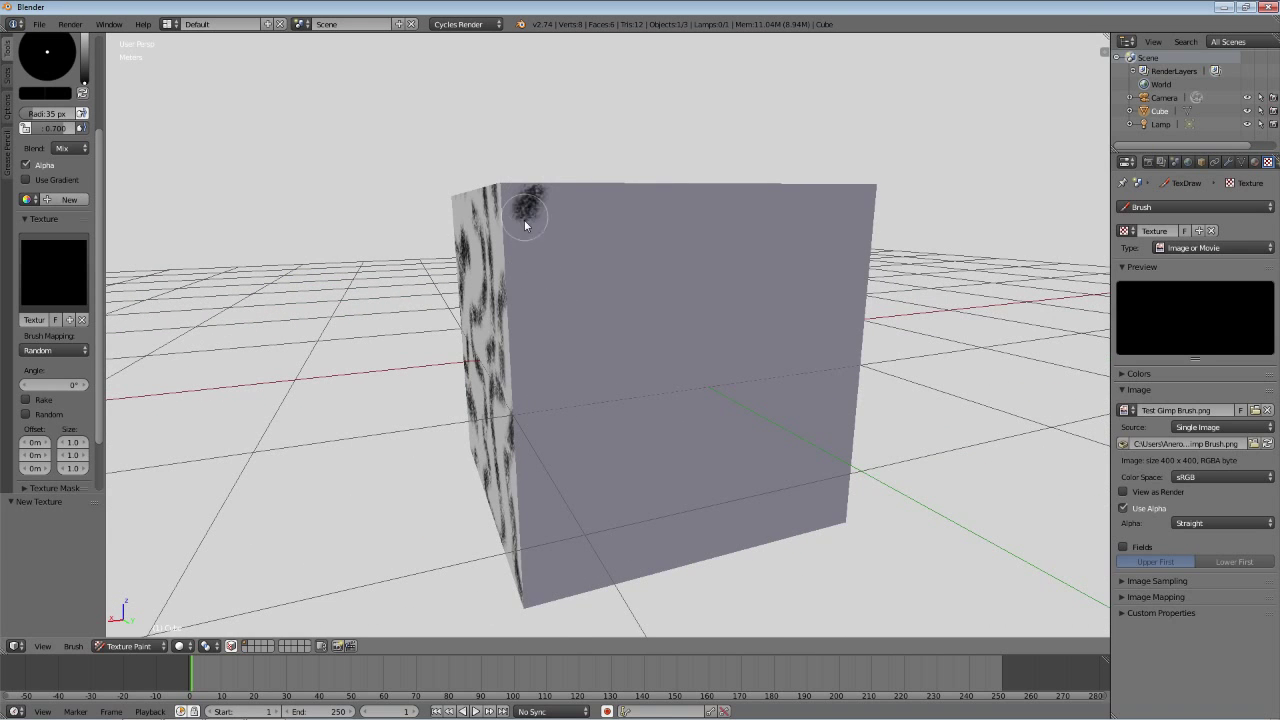
mouse_move(520, 257)
left_mouse_down()
mouse_move(686, 362)
mouse_move(750, 548)
left_mouse_up()
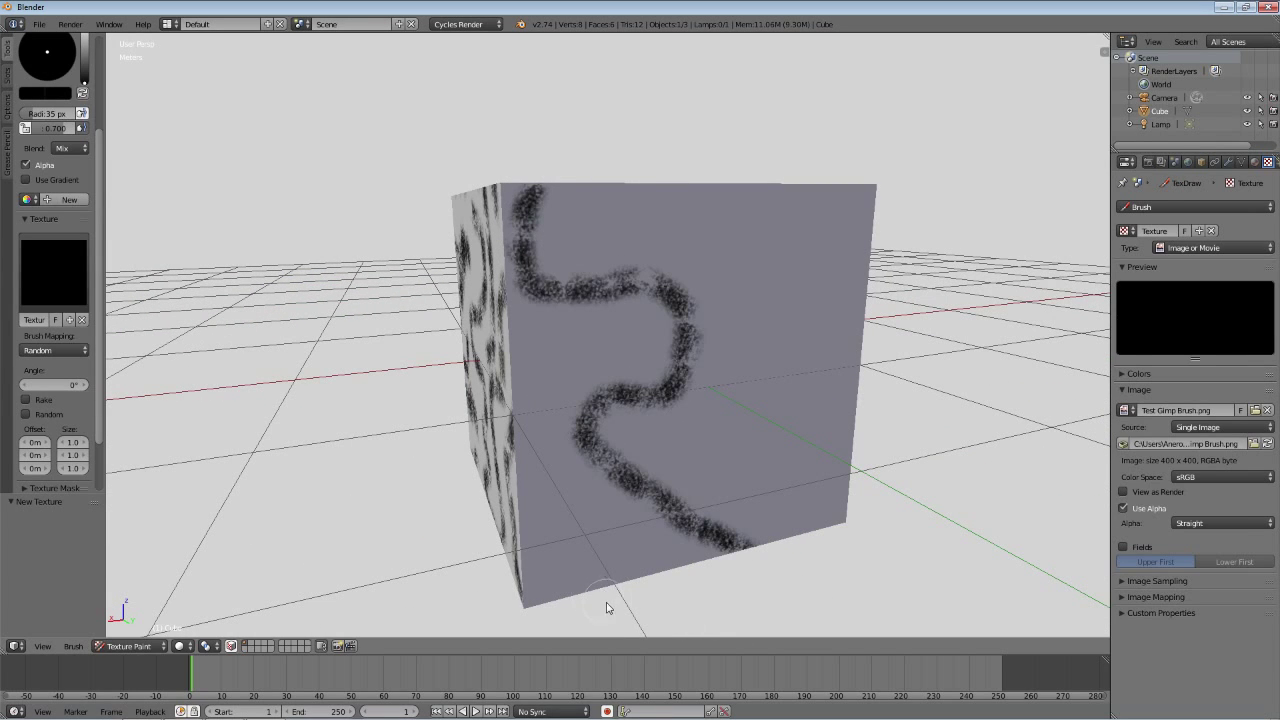
mouse_move(606, 603)
left_mouse_down()
mouse_move(558, 505)
mouse_move(552, 399)
mouse_move(558, 380)
mouse_move(625, 352)
mouse_move(696, 239)
mouse_move(645, 195)
mouse_move(614, 236)
left_mouse_up()
mouse_move(745, 177)
left_mouse_down()
mouse_move(772, 237)
mouse_move(744, 343)
mouse_move(851, 512)
mouse_move(772, 512)
left_mouse_up()
left_click_drag(690, 450, 750, 468)
mouse_move(800, 345)
left_mouse_down()
mouse_move(857, 323)
mouse_move(866, 186)
left_mouse_up()
Cover the grey face with diagonal and horizontal strokes, then quit Blender without saving.
left_click_drag(831, 383, 671, 394)
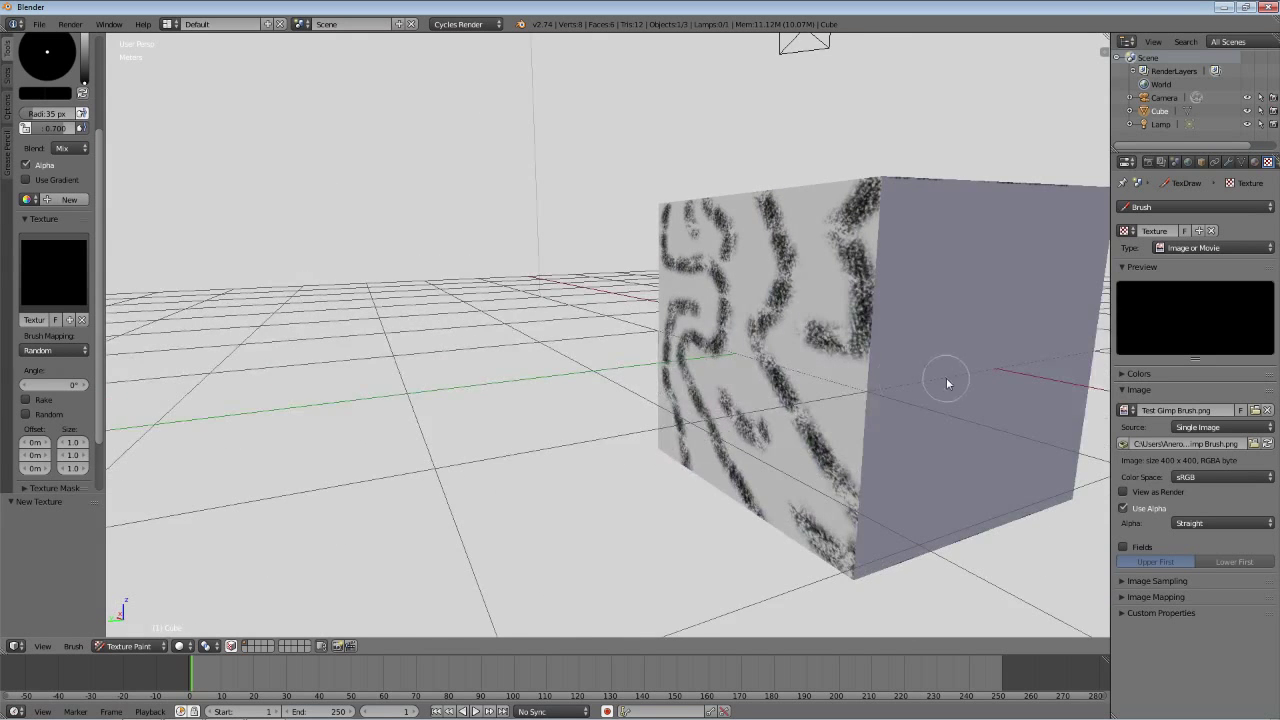
mouse_move(891, 380)
left_mouse_down()
mouse_move(623, 229)
mouse_move(646, 280)
mouse_move(680, 586)
left_mouse_up()
left_click_drag(714, 268, 1058, 428)
left_click_drag(712, 440, 872, 455)
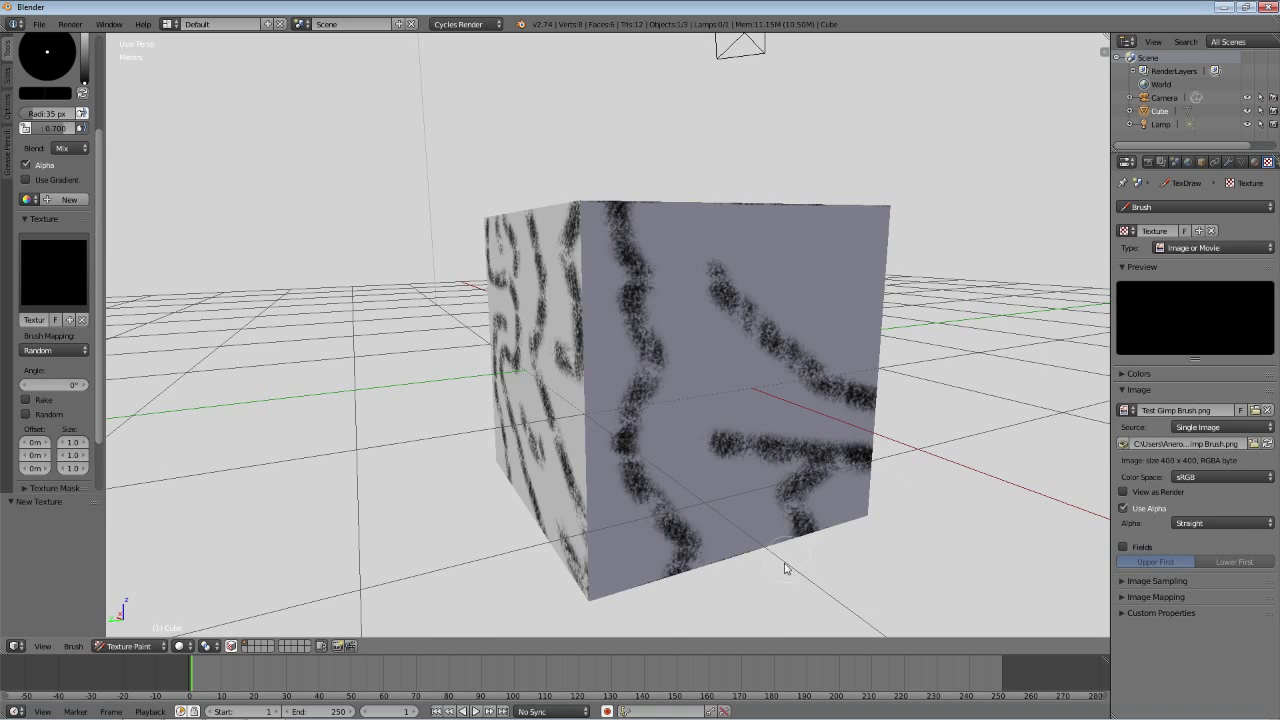
mouse_move(766, 577)
left_mouse_down()
mouse_move(766, 306)
mouse_move(974, 277)
left_mouse_up()
scroll(666, 347, "down", 3)
mouse_move(666, 347)
left_mouse_down()
mouse_move(647, 364)
mouse_move(405, 357)
mouse_move(785, 238)
mouse_move(772, 273)
mouse_move(645, 388)
mouse_move(814, 380)
mouse_move(660, 423)
mouse_move(490, 397)
mouse_move(521, 440)
left_mouse_up()
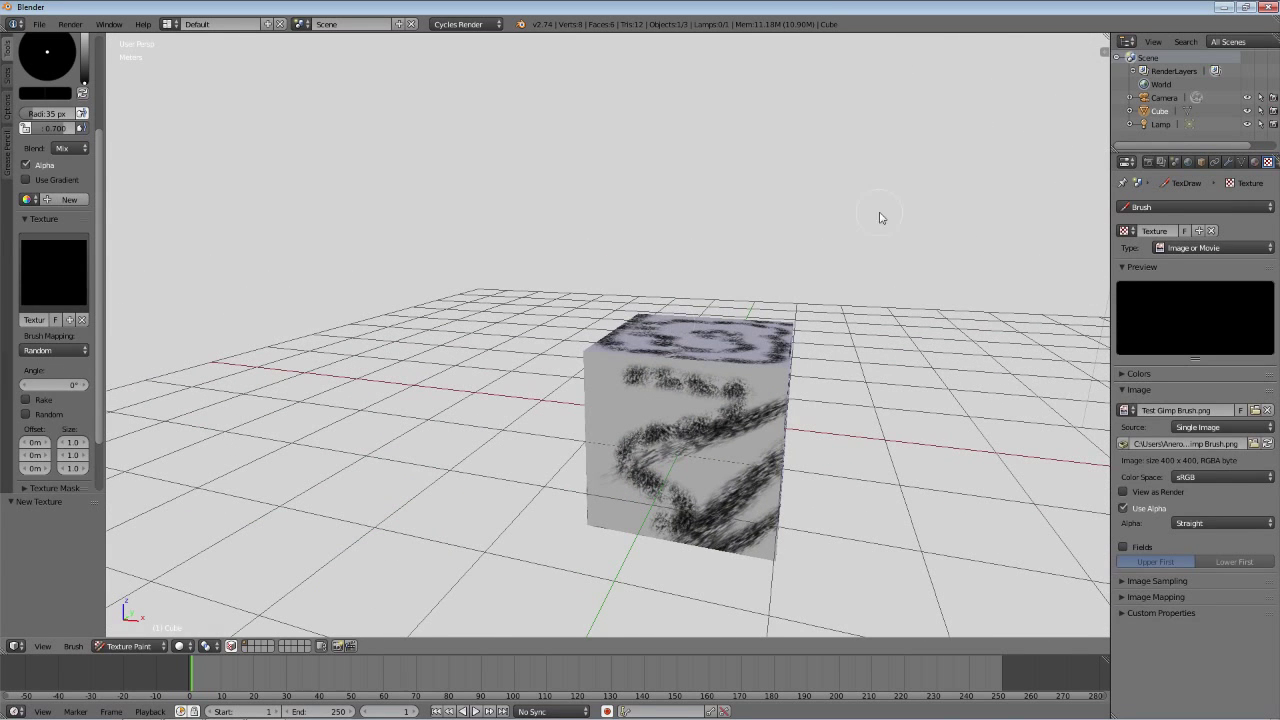
left_click(1271, 7)
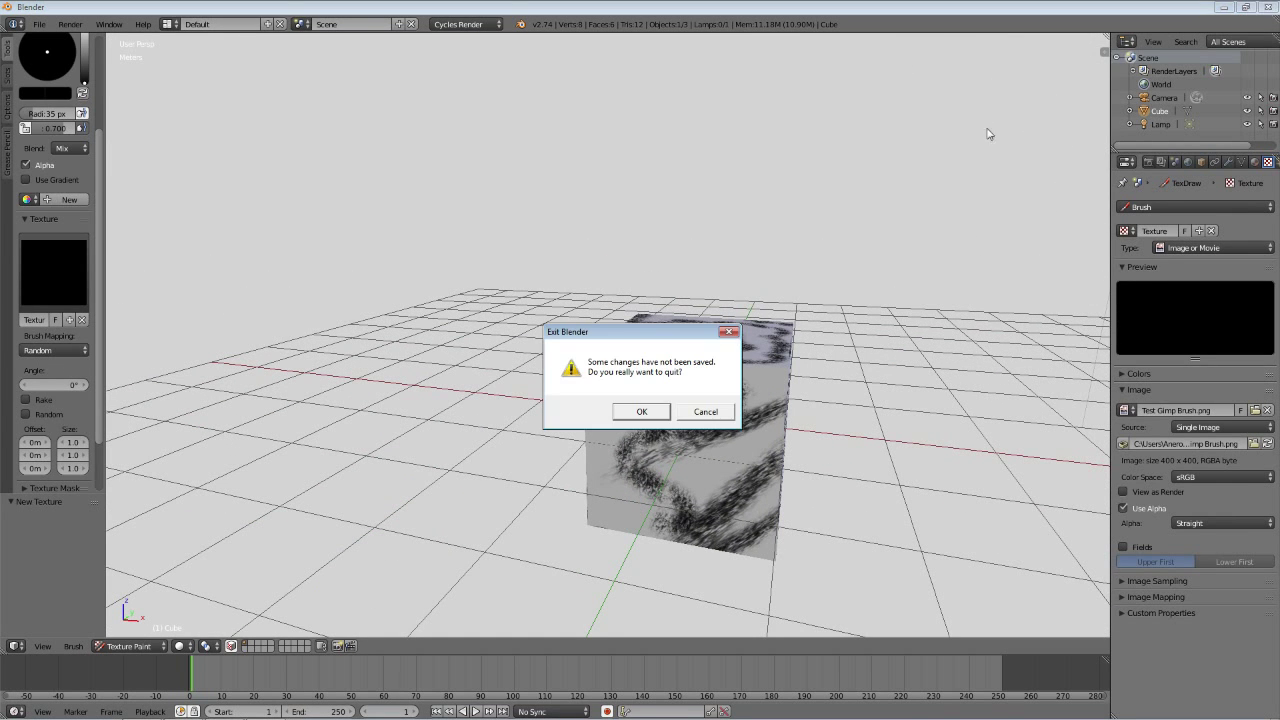
left_click(649, 412)
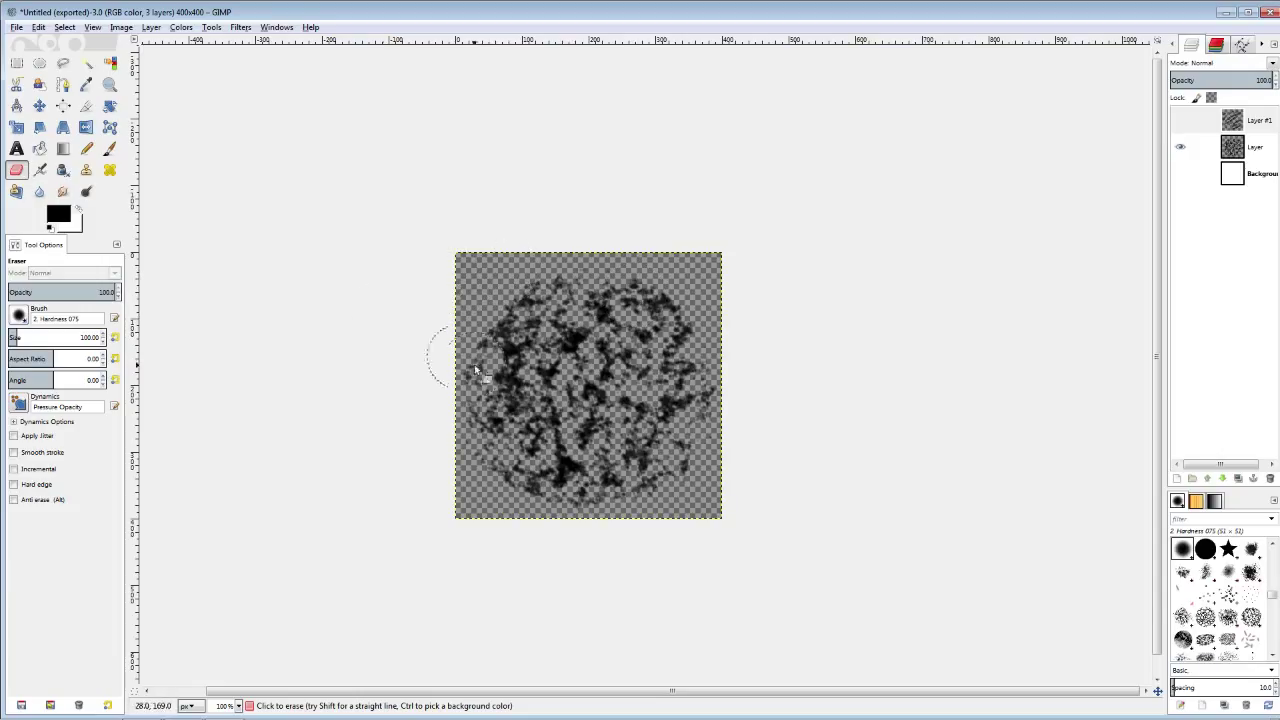
Toggle Layer #1, Layer and Background visibility to compare them, finishing with all three hidden.
left_click(1181, 120)
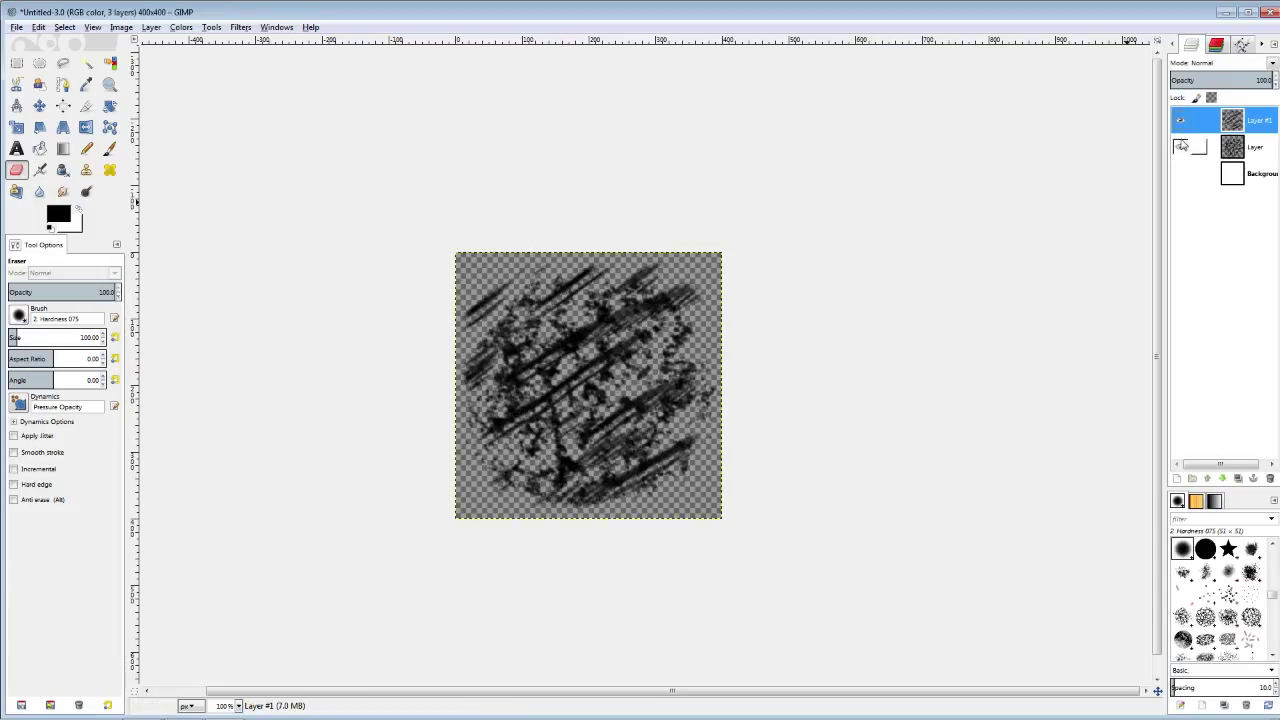
left_click(1181, 146)
left_click(1181, 146)
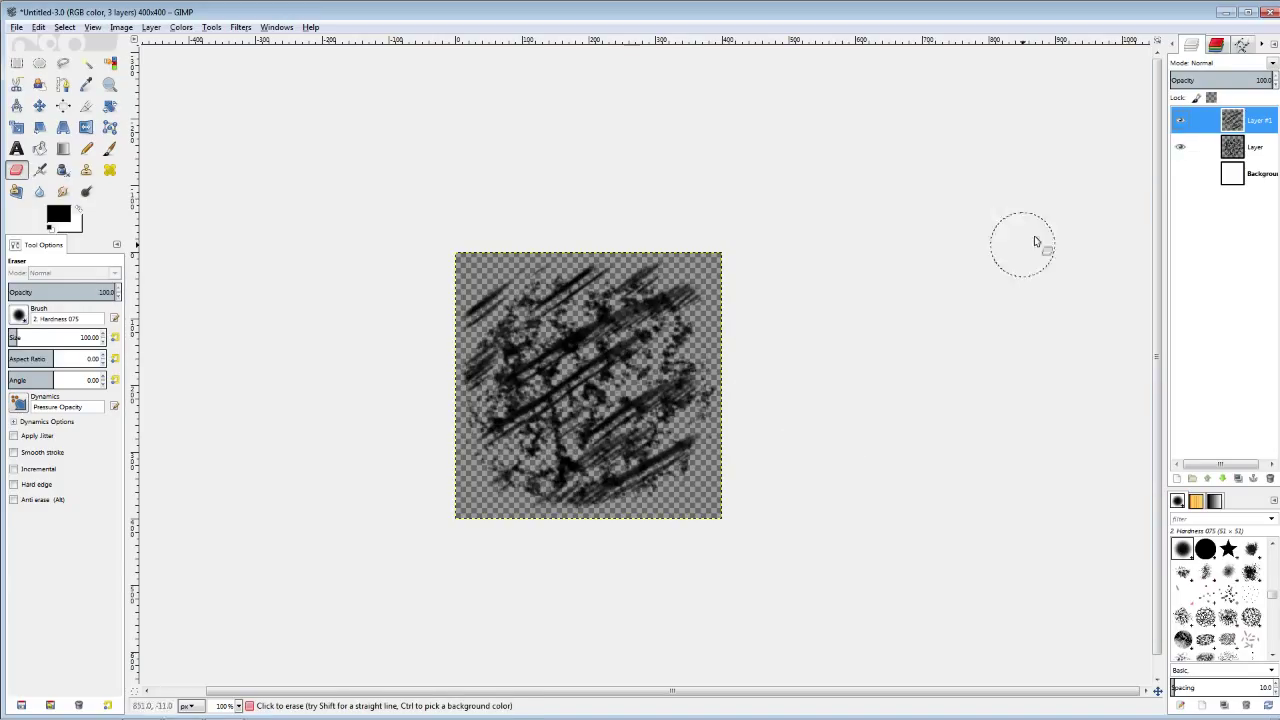
left_click(1181, 173)
left_click(1181, 173)
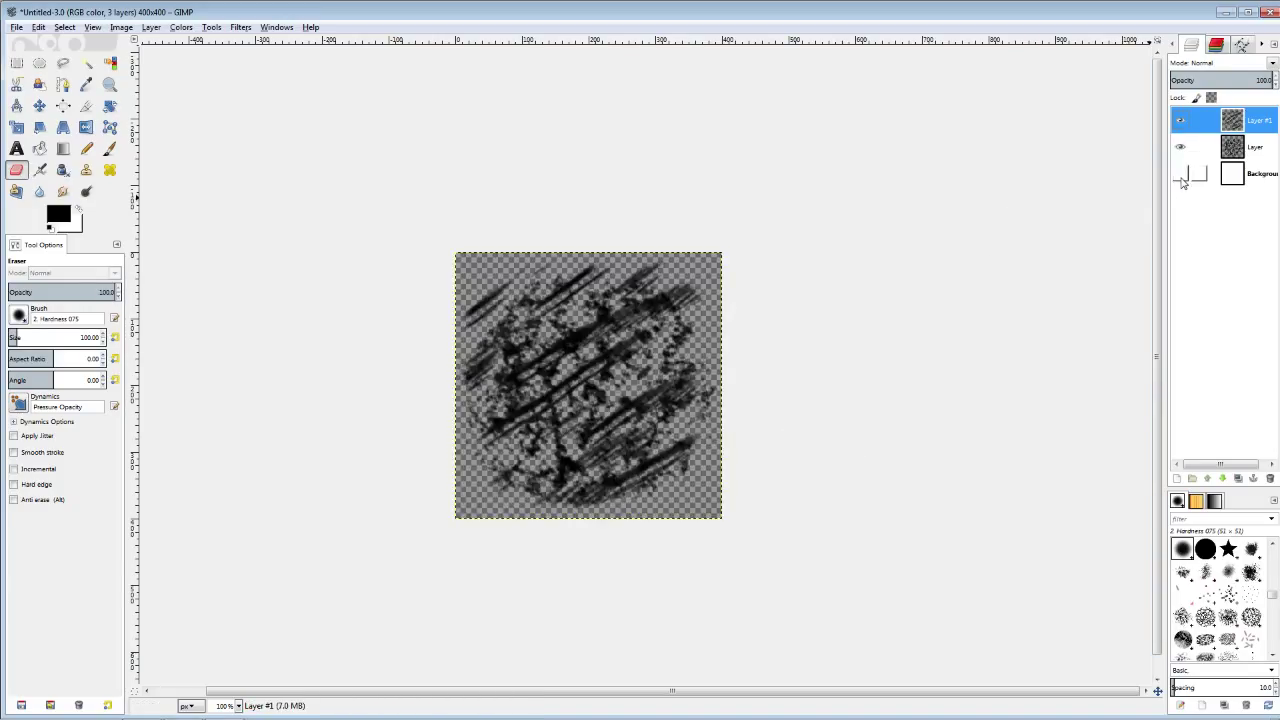
left_click(1181, 147)
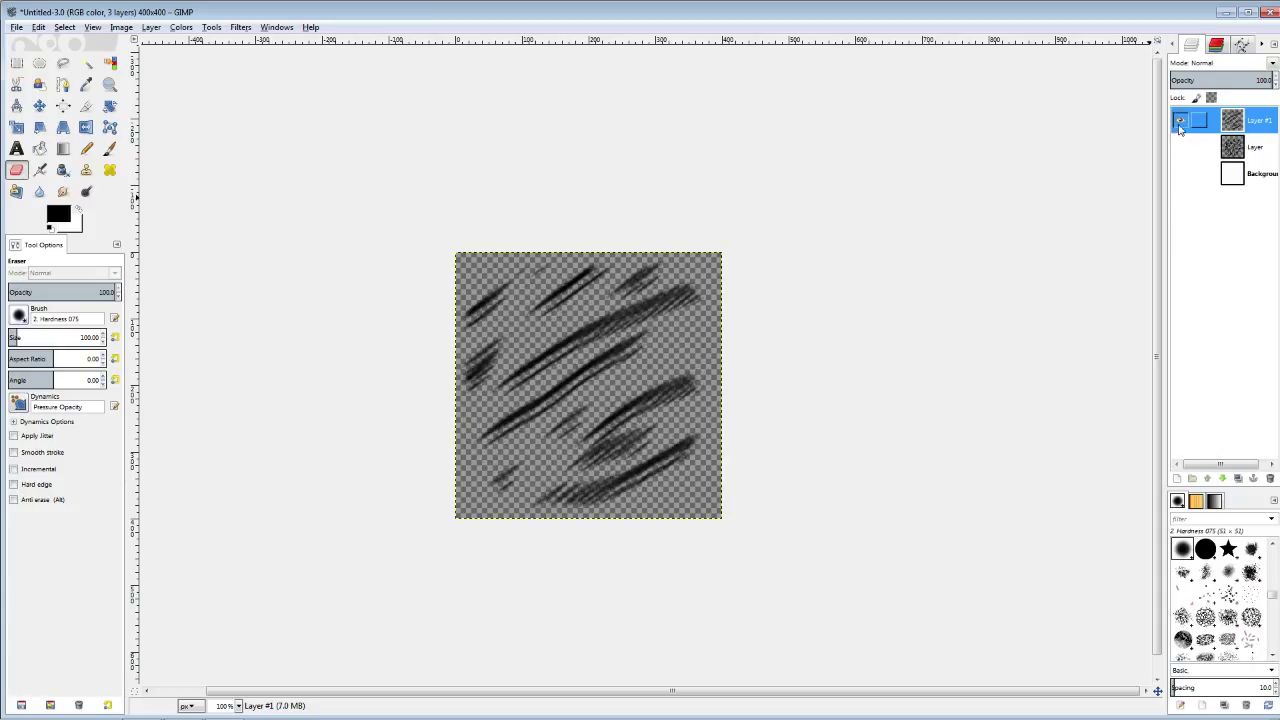
left_click(1181, 120)
left_click(1181, 147)
left_click(1181, 120)
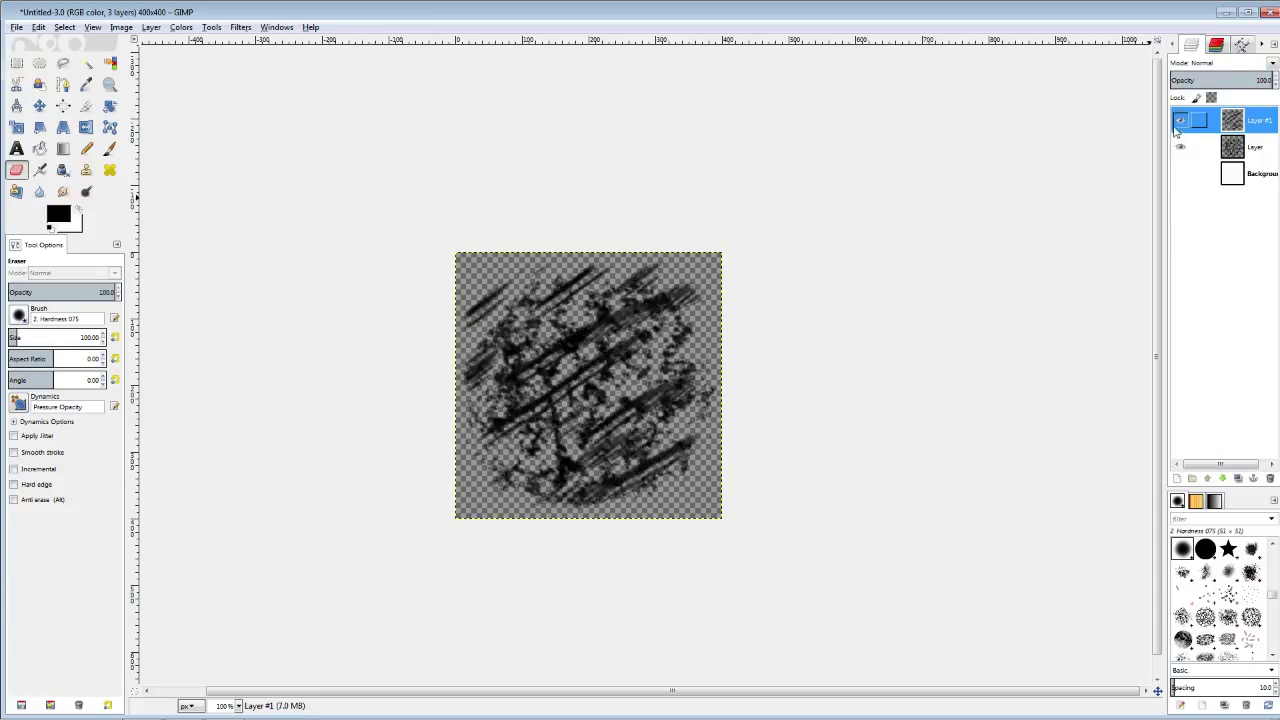
left_click(1181, 147)
left_click(1181, 120)
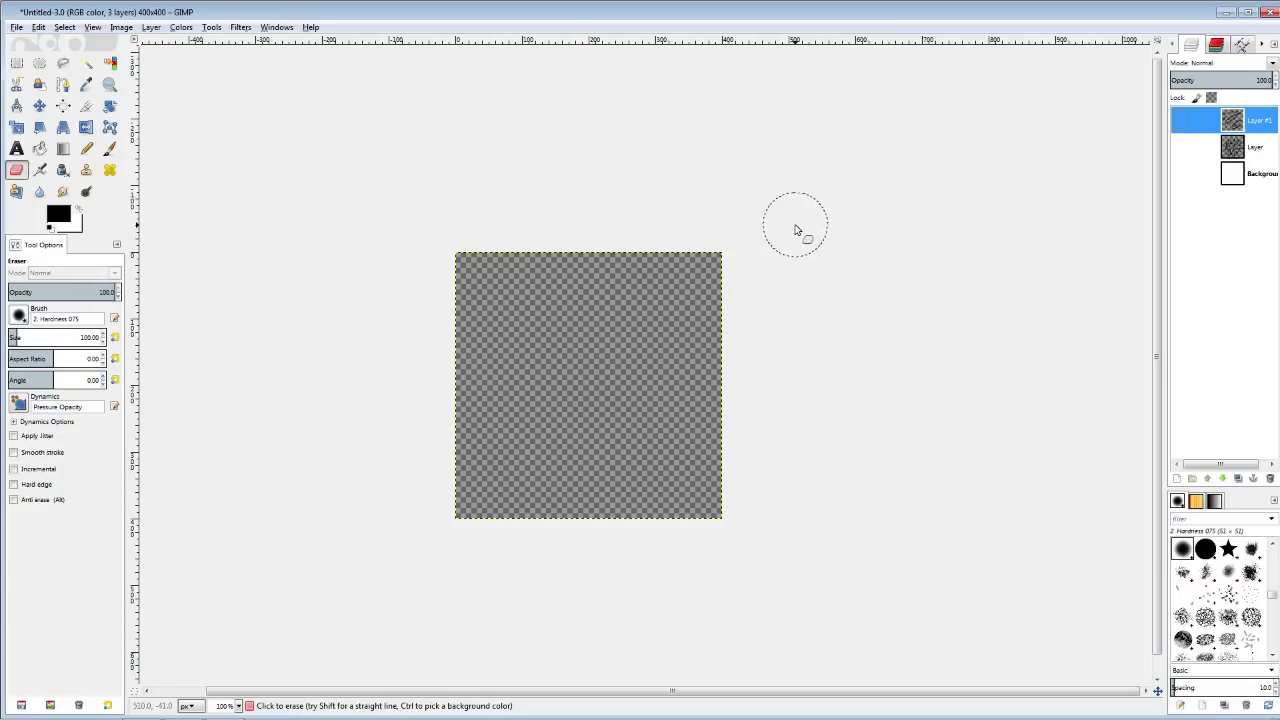